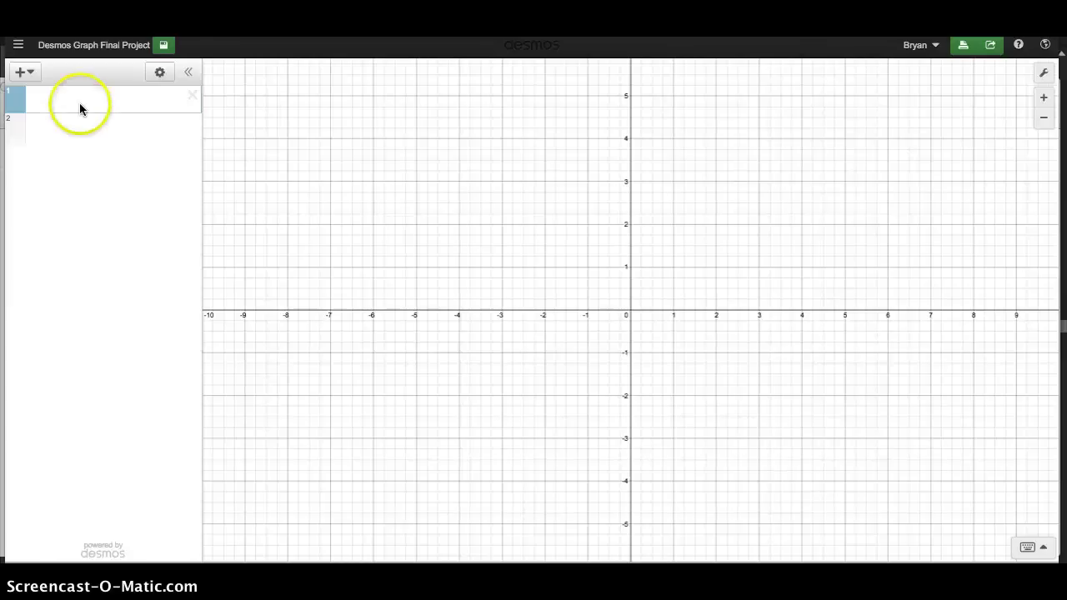
Step: Graph the circle (x)^2+(y)^2=5 in the first expression line
click(79, 104)
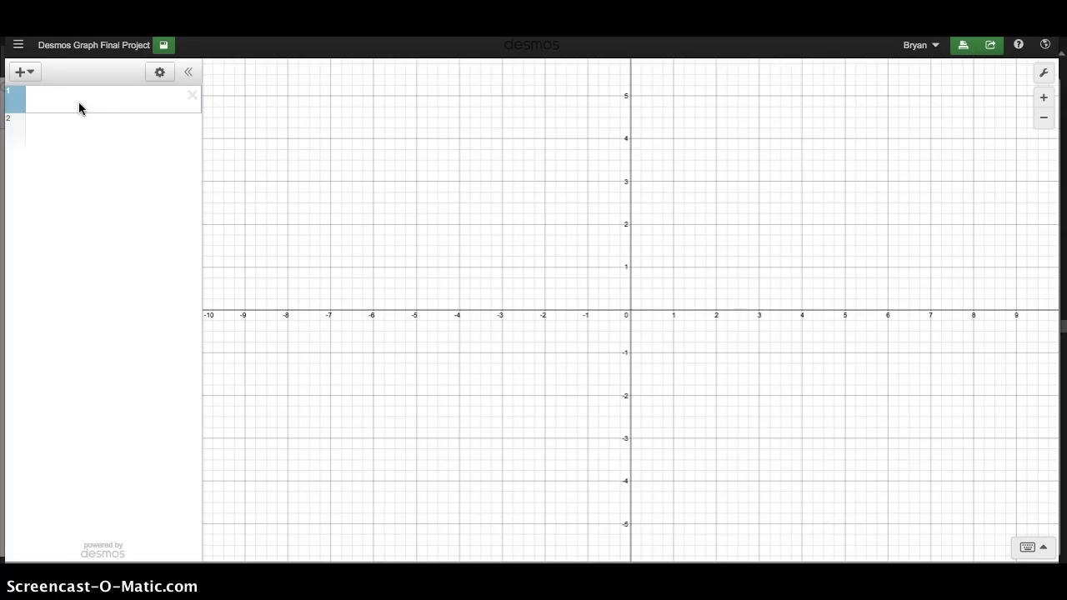
click(100, 100)
text(x)
key(BackSpace)
text((x))
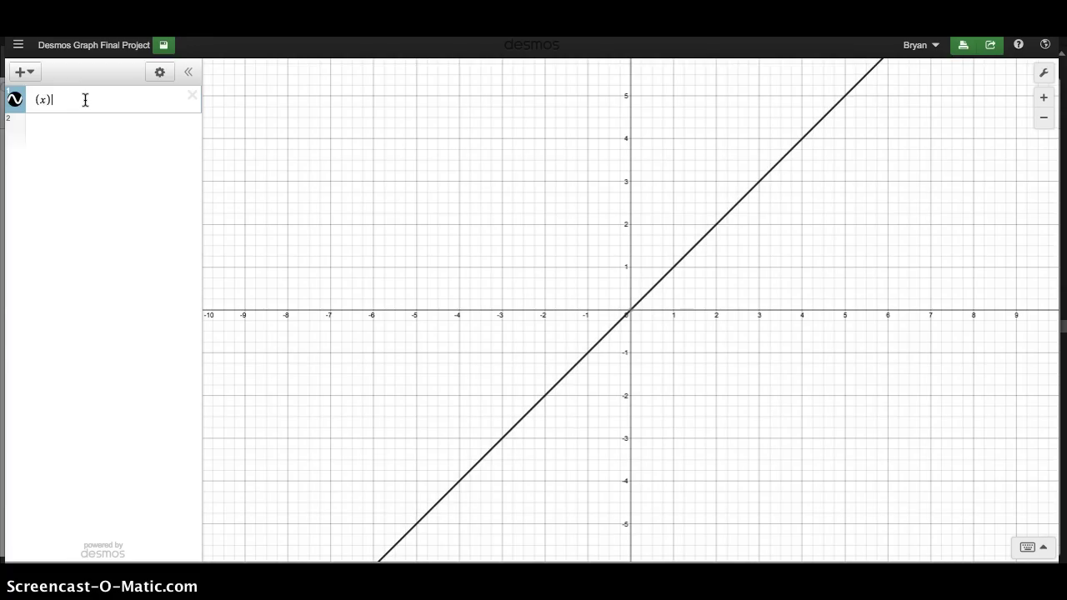
text(^2+)
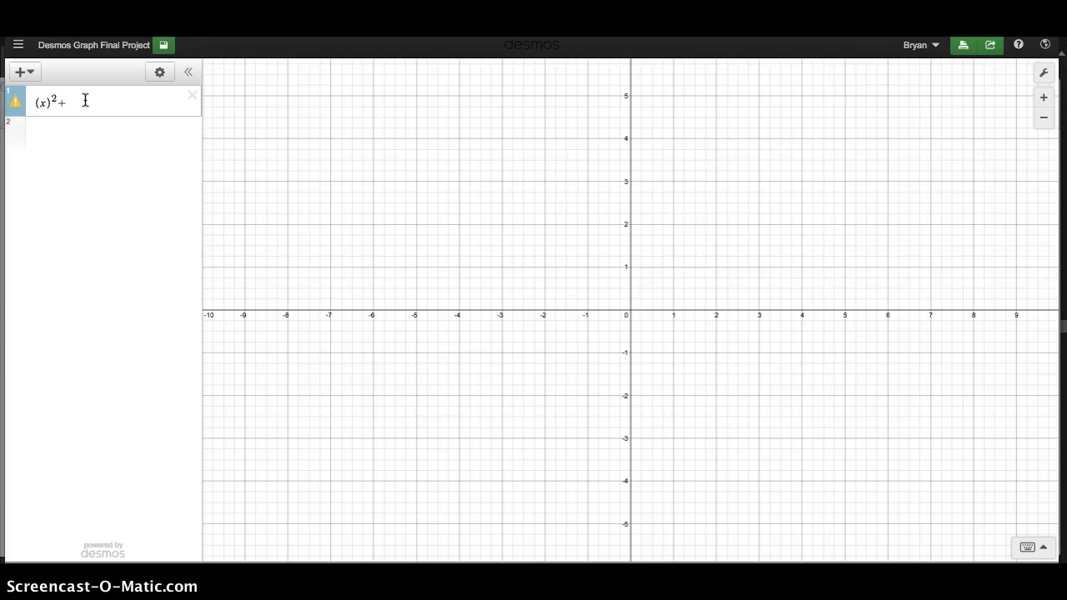
text((y)^2=5)
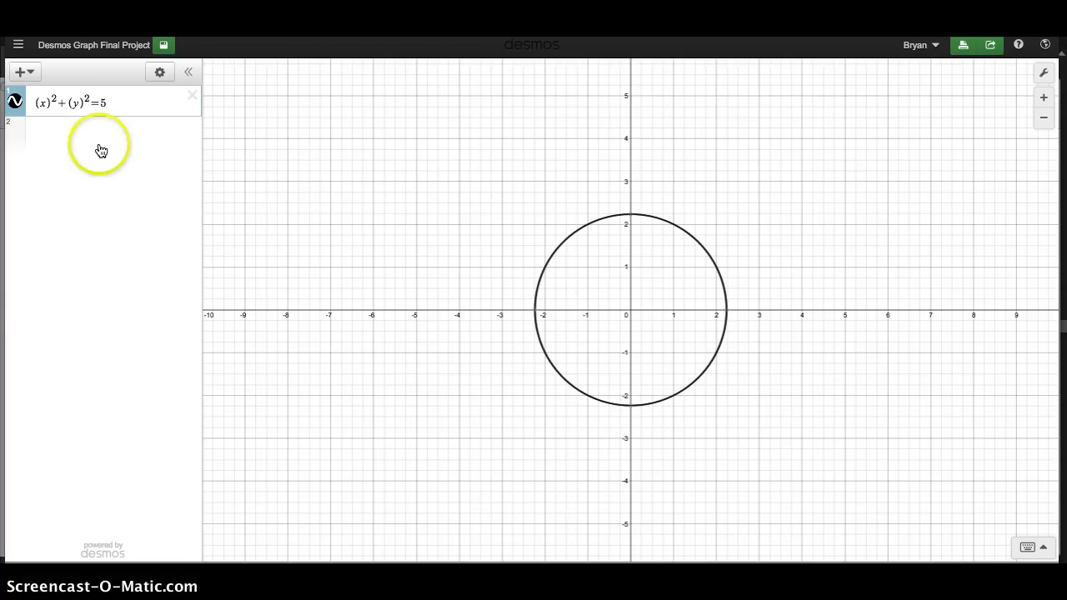
Step: Change the circle's graph color to orange
click(15, 105)
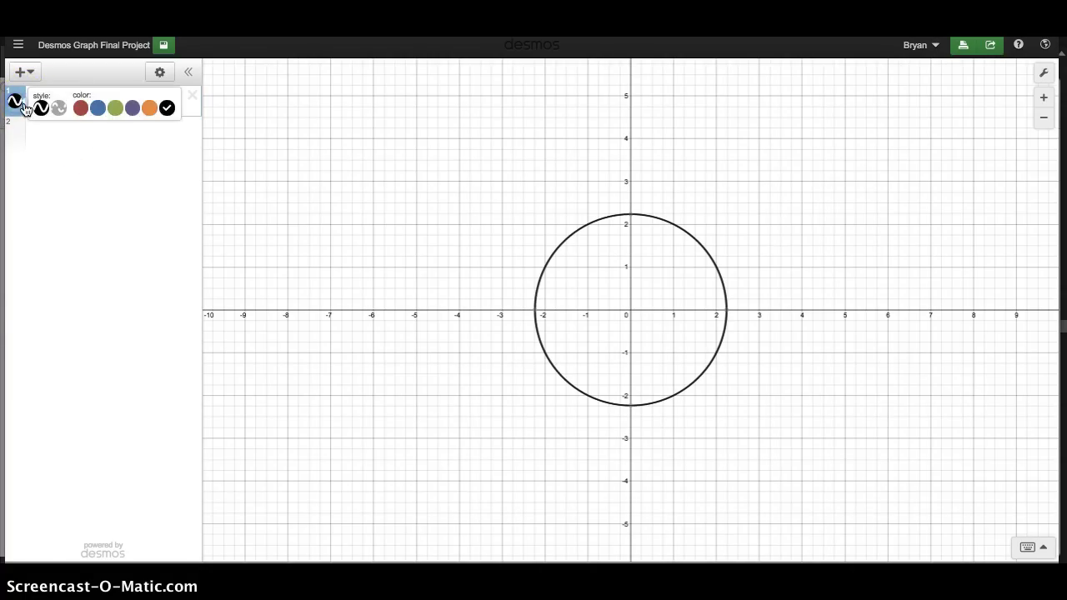
click(148, 108)
click(179, 154)
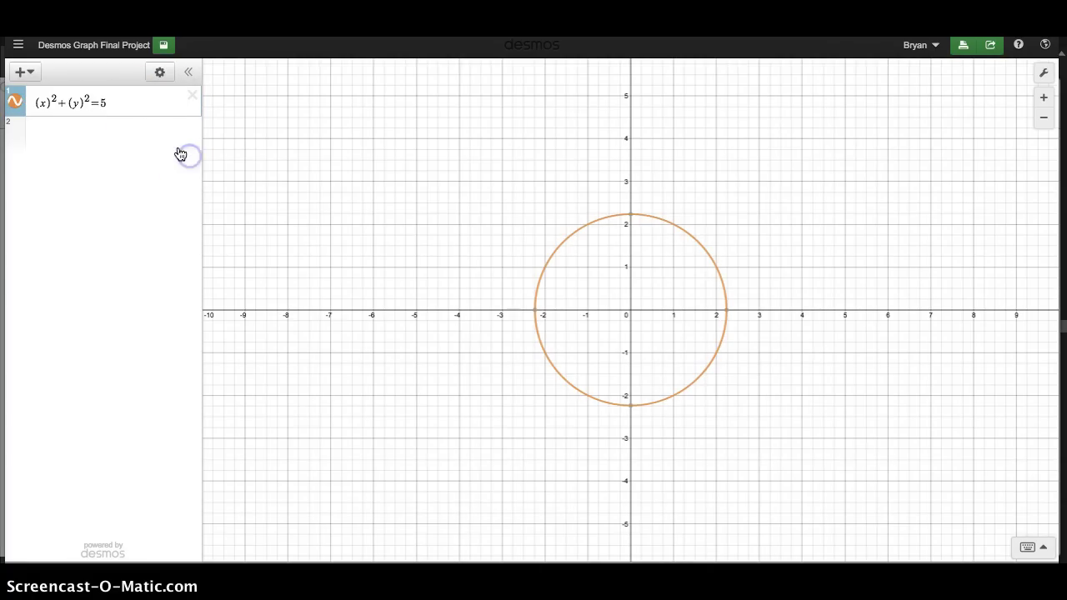
Step: Turn the circle equation into the inequality (x)^2+(y)^2≤5 to shade its interior with a solid boundary
click(95, 102)
double_click(92, 103)
text(<)
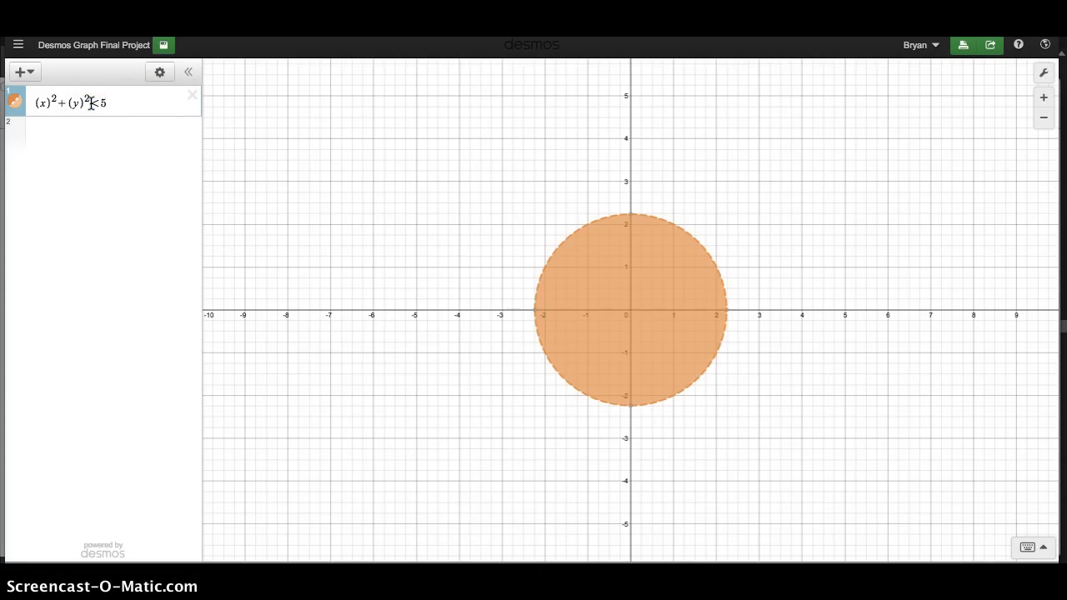
click(104, 102)
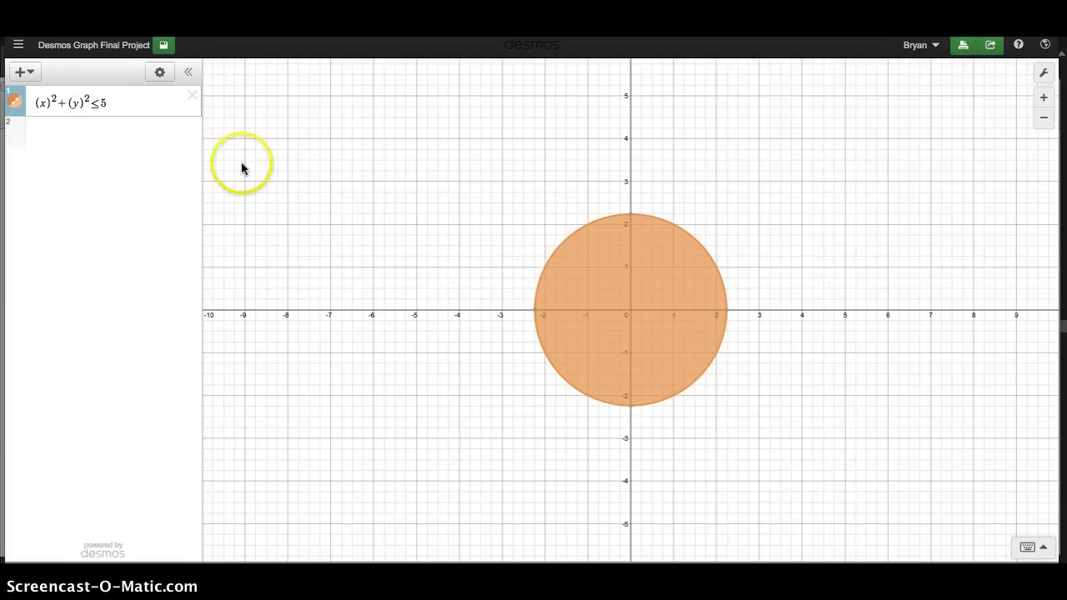
Step: Move the shaded circle's center to (-4, 5) by rewriting its terms as (x+4)^2 and (y-5)^2
double_click(46, 103)
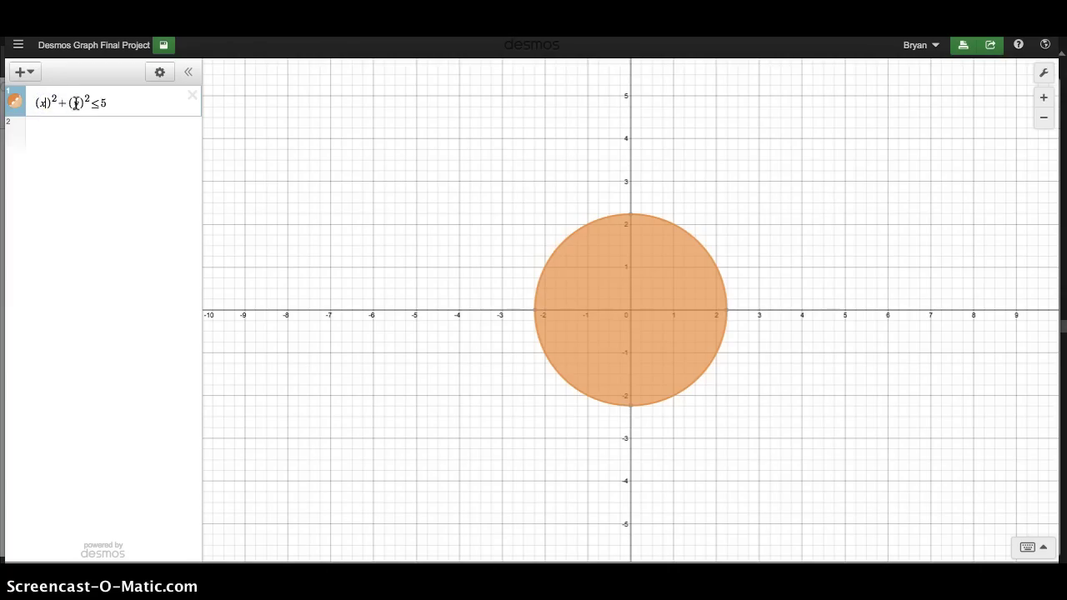
click(75, 103)
text(-5)
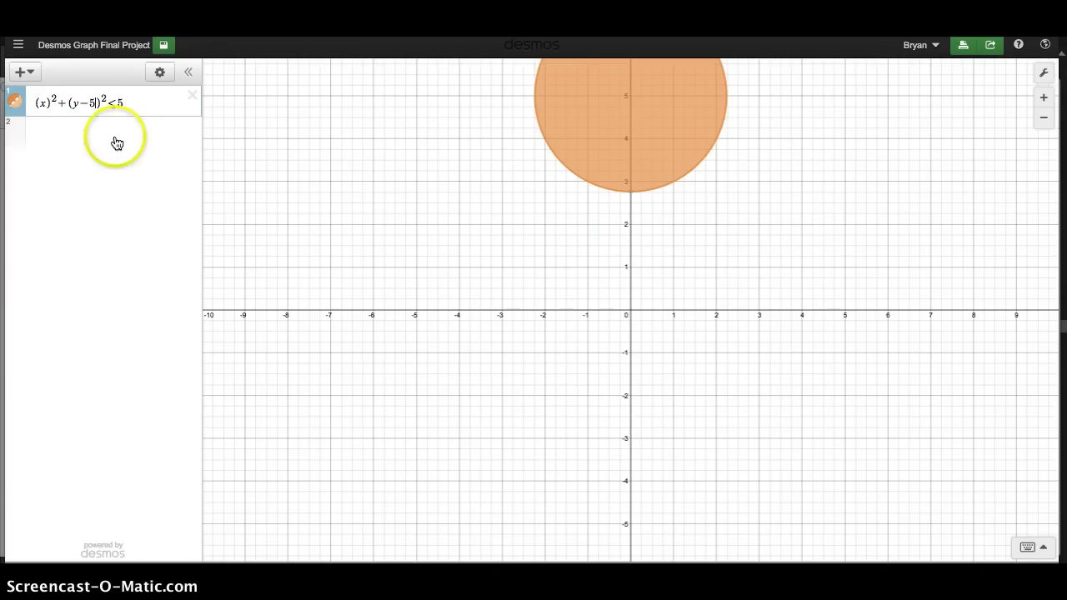
click(41, 102)
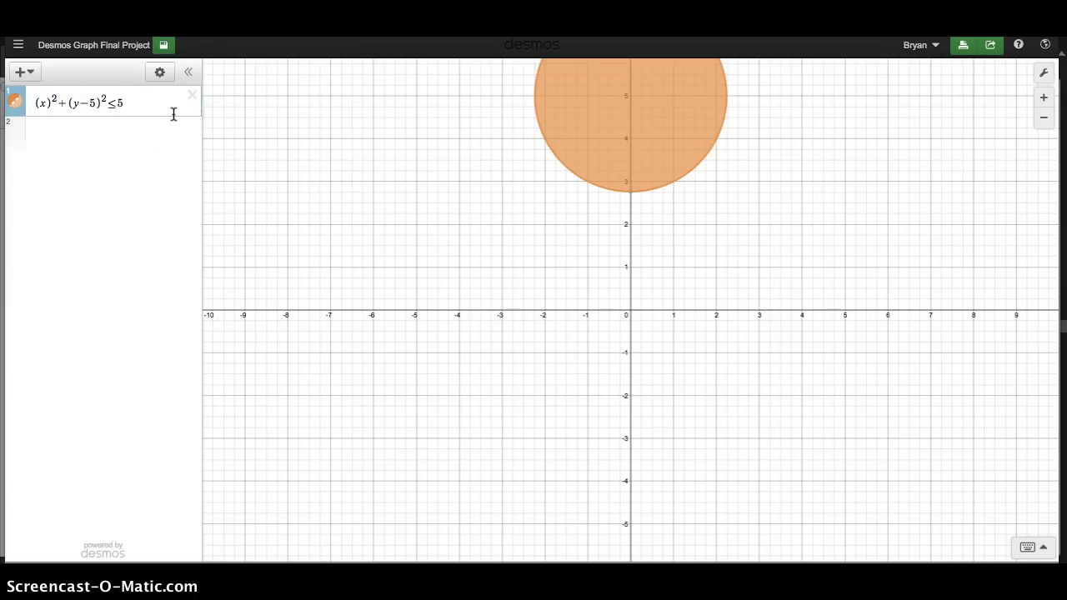
text(+2)
key(BackSpace)
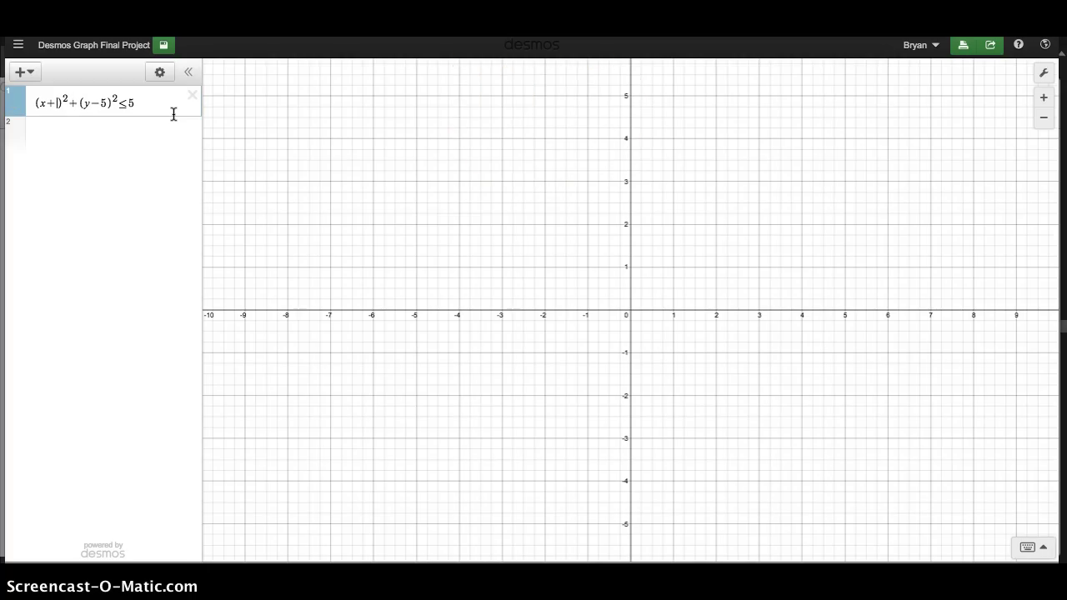
text(4)
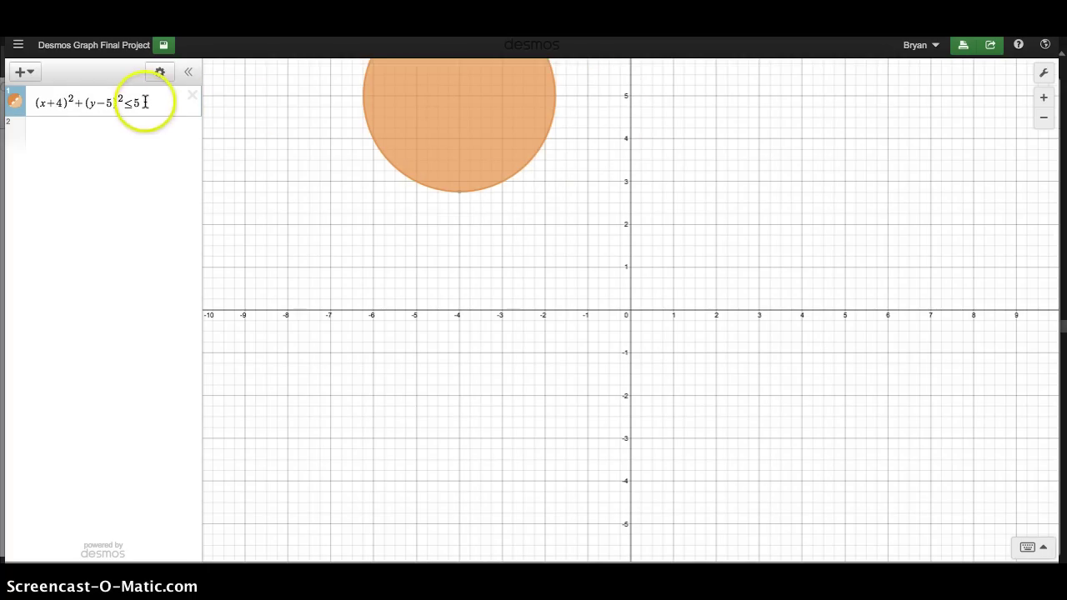
Step: Shrink the shaded circle by setting the right side of its inequality to 3
scroll(306, 208, down, 2)
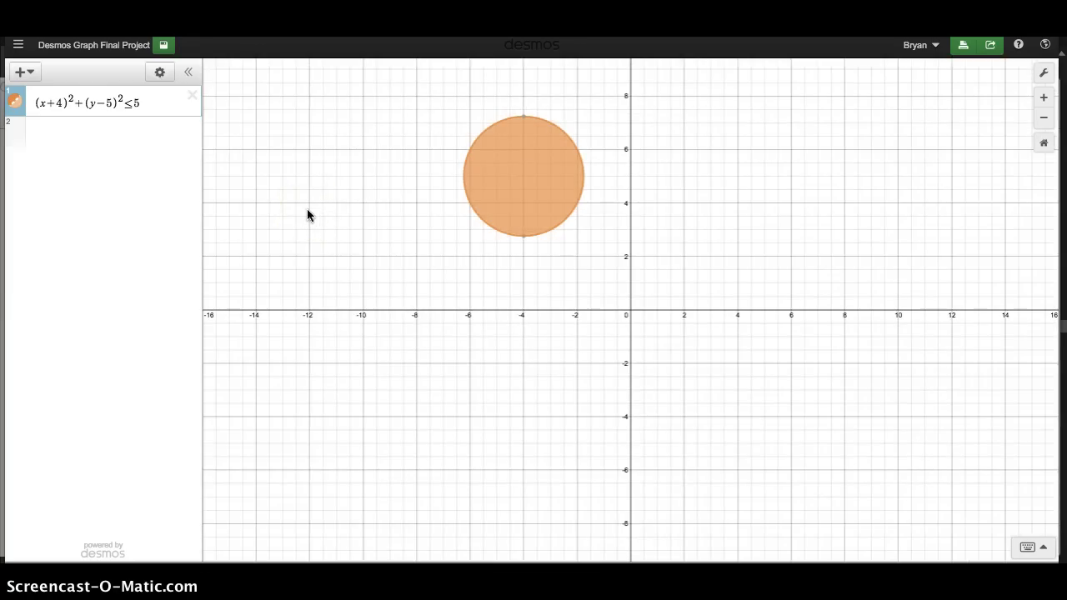
scroll(306, 214, down, 1)
drag(133, 101, 142, 102)
text(3)
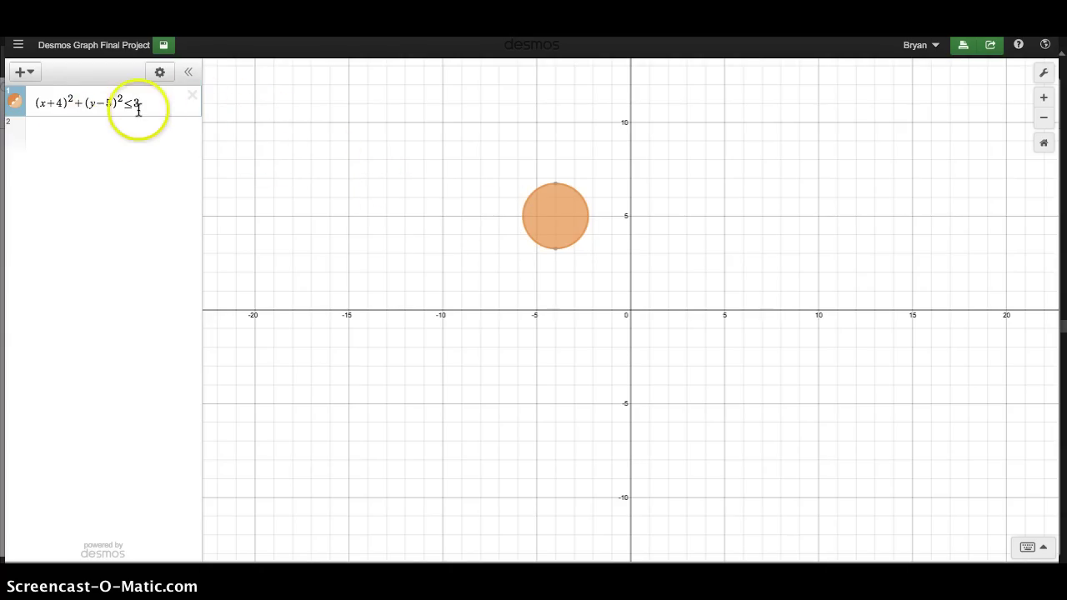
Step: Duplicate the circle inequality into the second expression line
drag(140, 105, 36, 106)
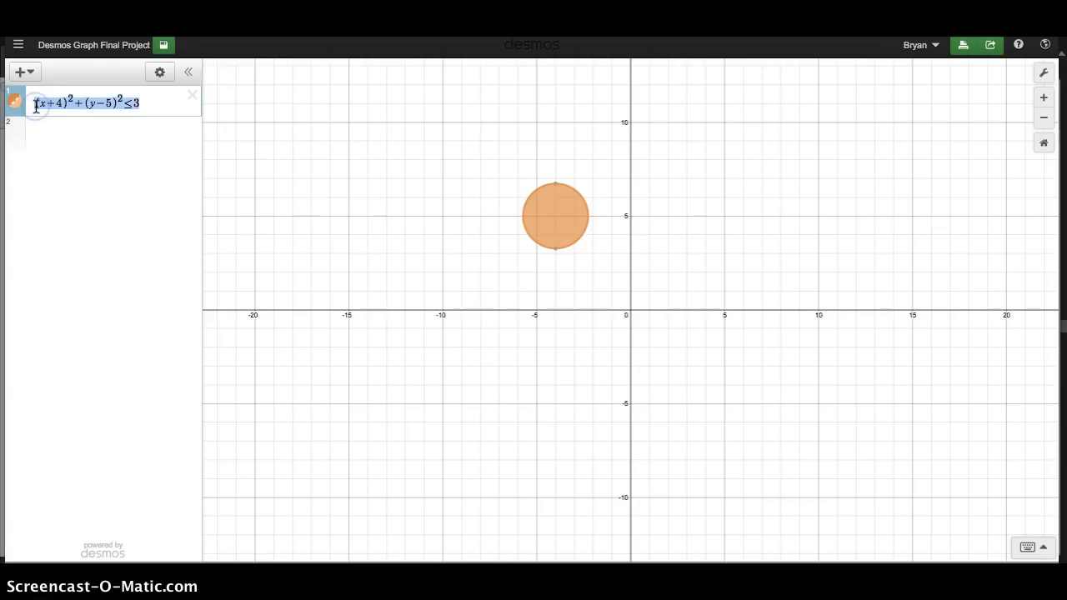
key(ctrl+c)
click(48, 136)
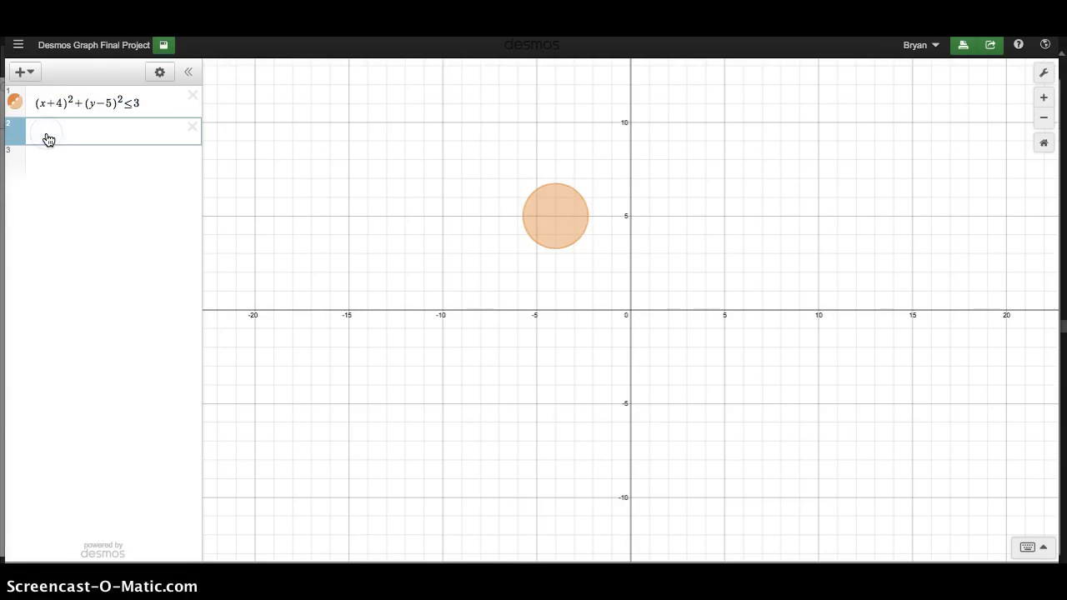
key(ctrl+v)
Step: Turn the second expression into the unshaded outline (x+4)^2+(y-5)^2=4.2
drag(143, 136, 140, 137)
text(5)²<5)
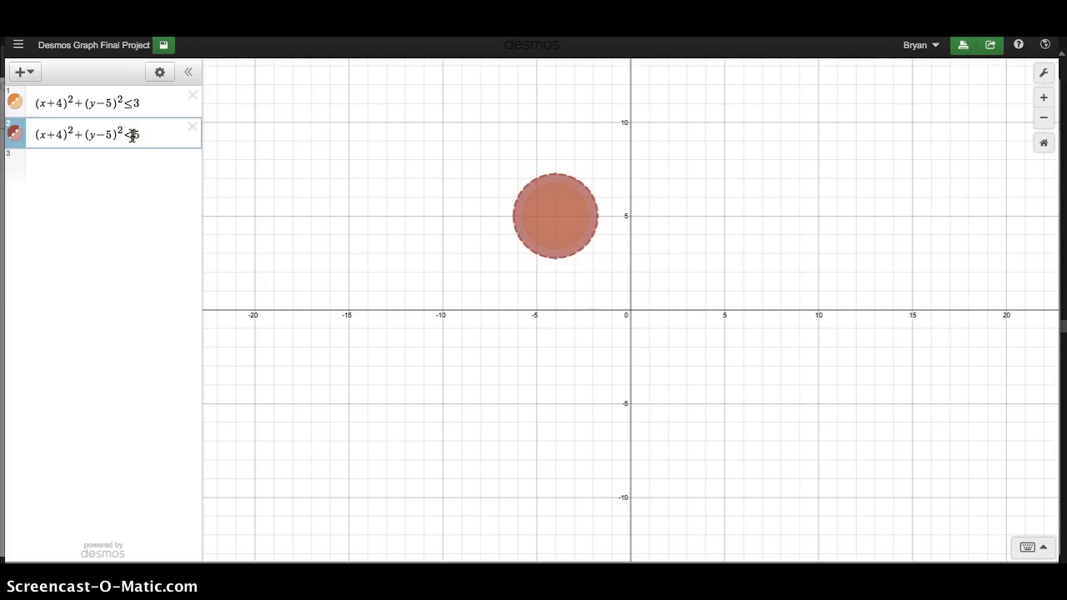
click(131, 136)
key(BackSpace)
text(=)
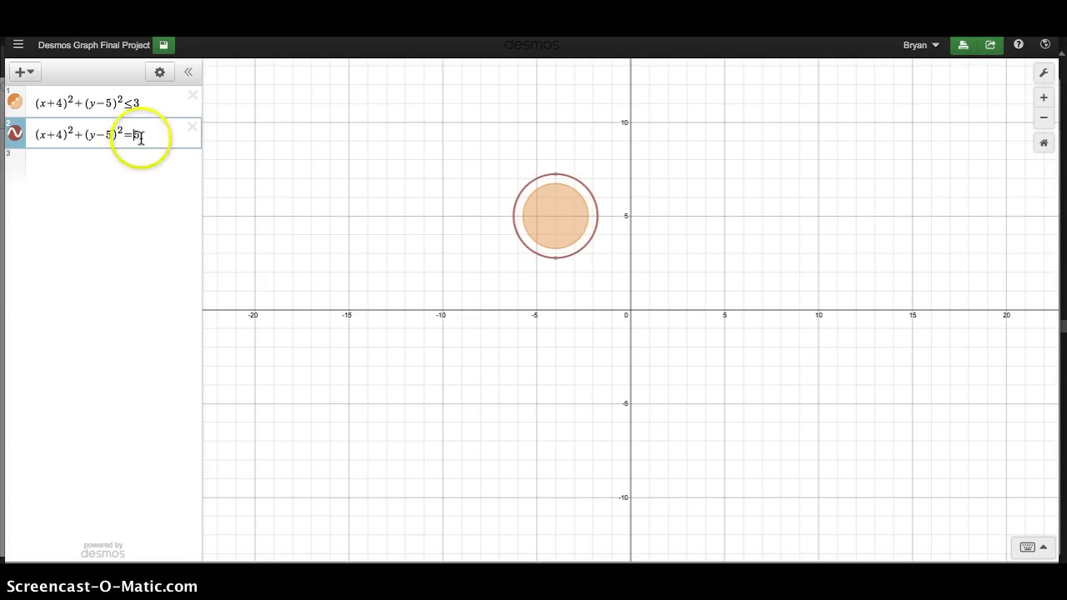
key(BackSpace)
text(4.2)
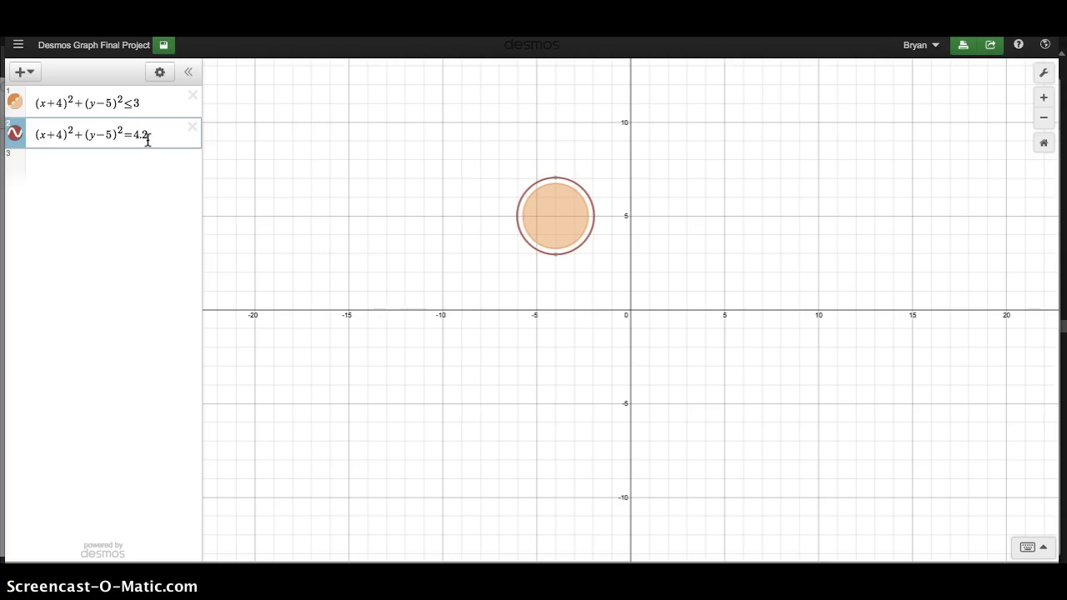
Step: Duplicate the circle outline equation from the second expression into the third line
drag(148, 139, 32, 131)
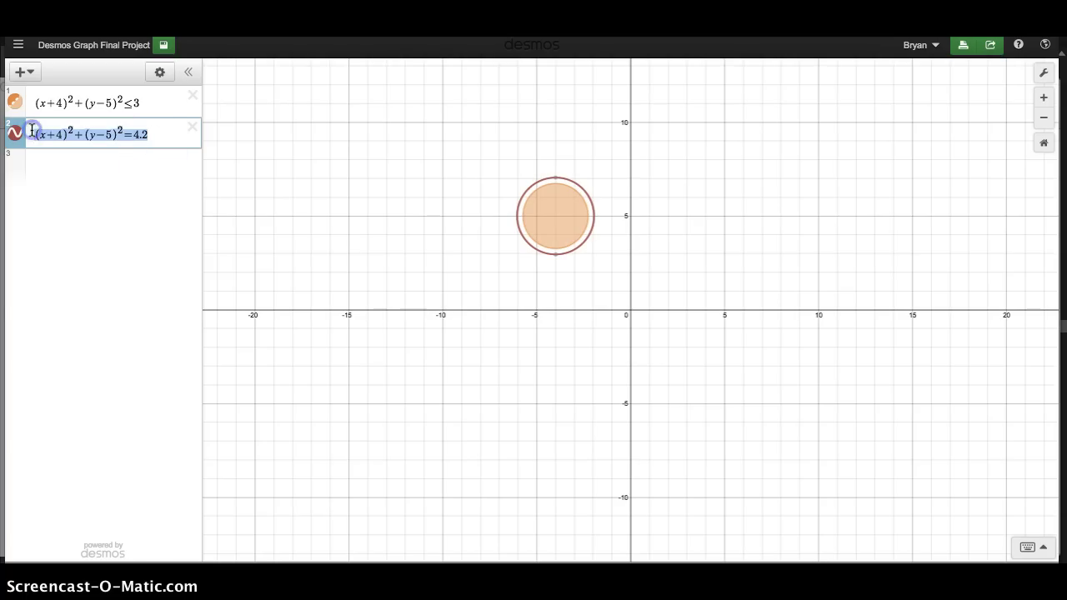
click(117, 170)
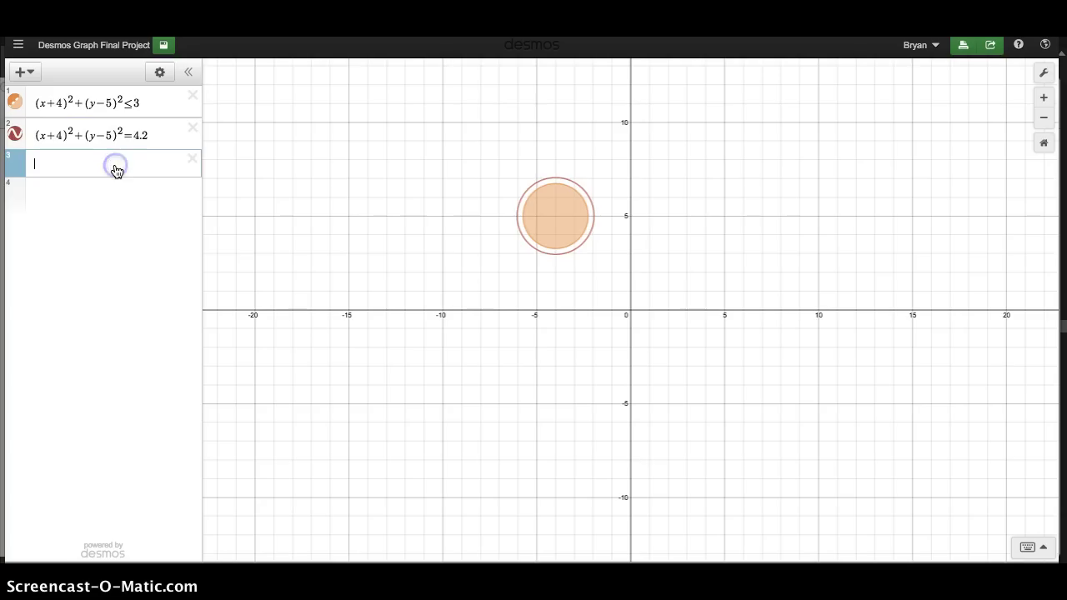
key(ctrl+v)
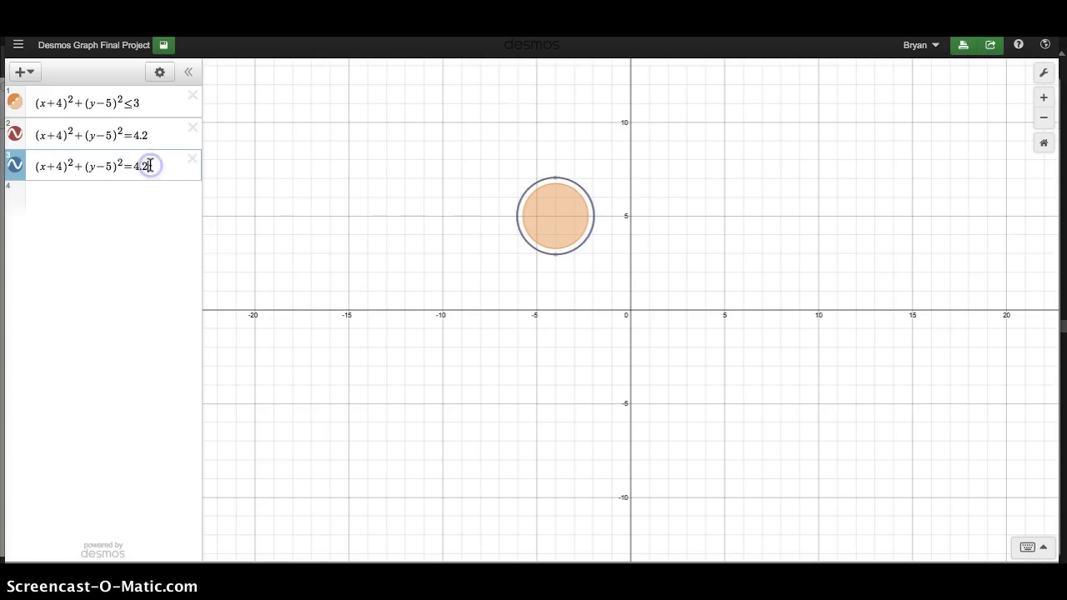
Step: Enlarge the third circle step by step until its equation reads (x+4)^2+(y-5)^2=4.9
key(BackSpace)
text(4)
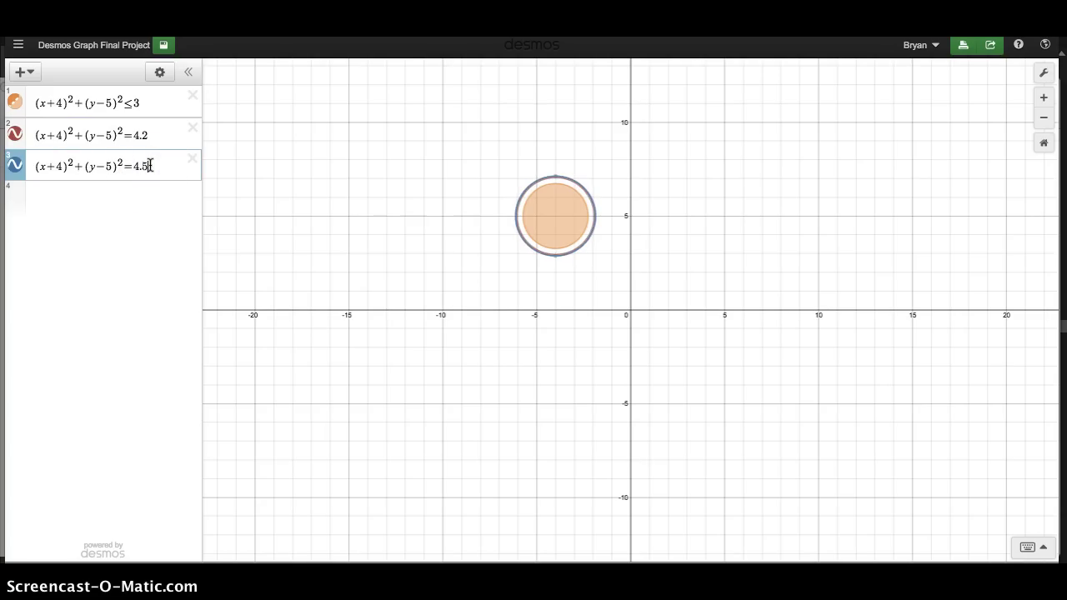
key(BackSpace)
text(6)
key(BackSpace)
text(7)
key(BackSpace)
text(8)
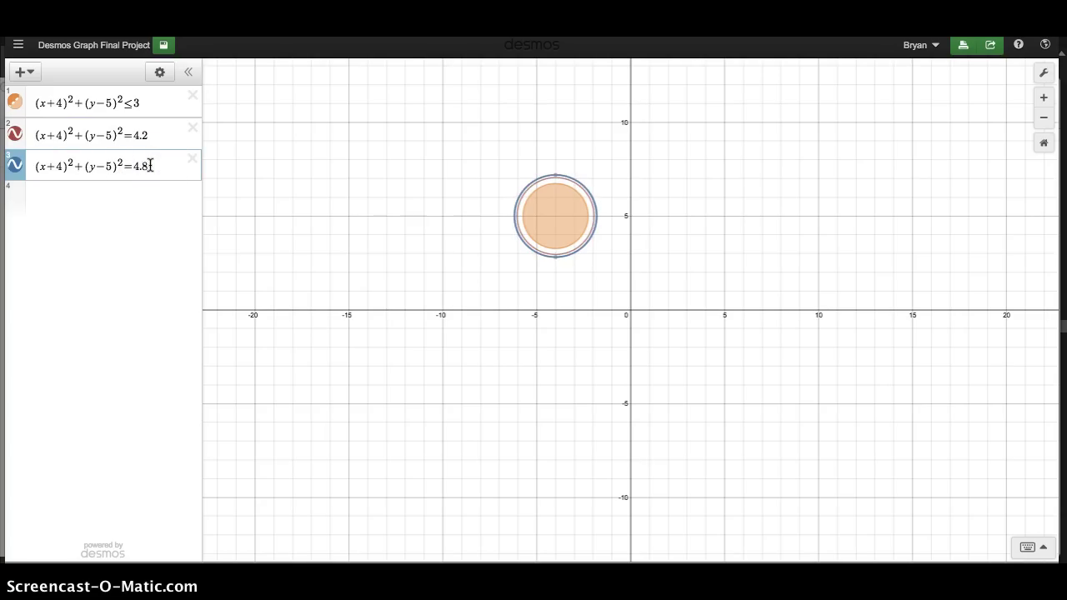
key(BackSpace)
text(9)
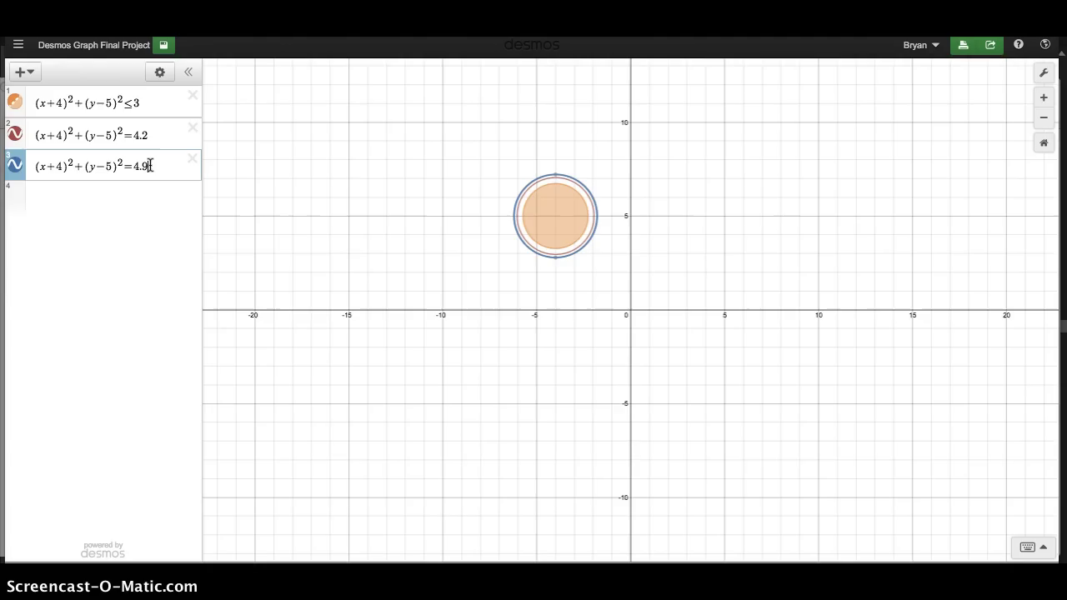
Step: Change the color of the outermost circle to red
click(20, 170)
click(80, 172)
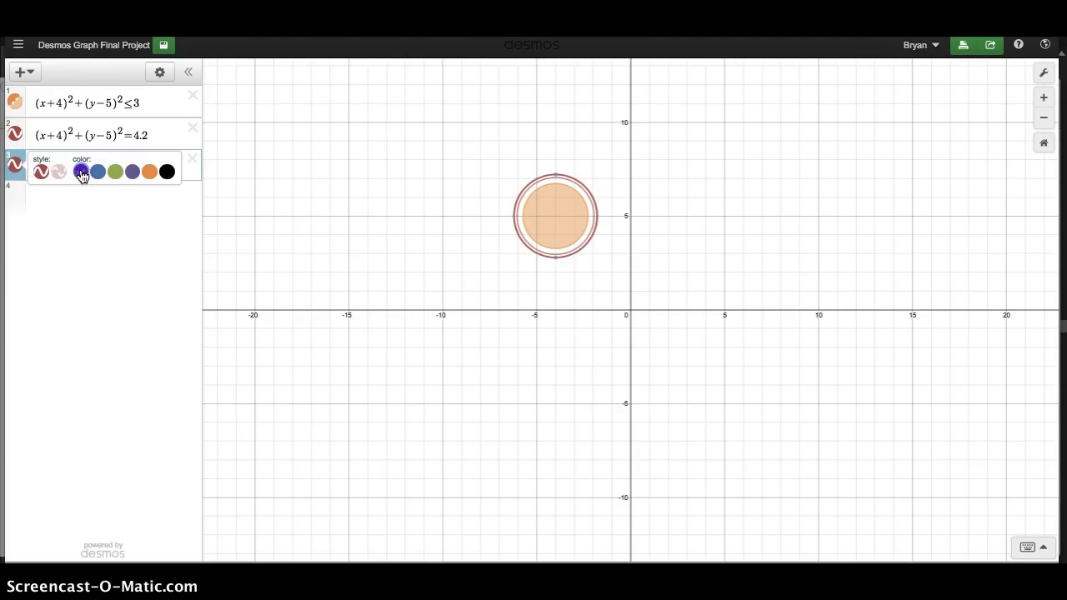
click(344, 257)
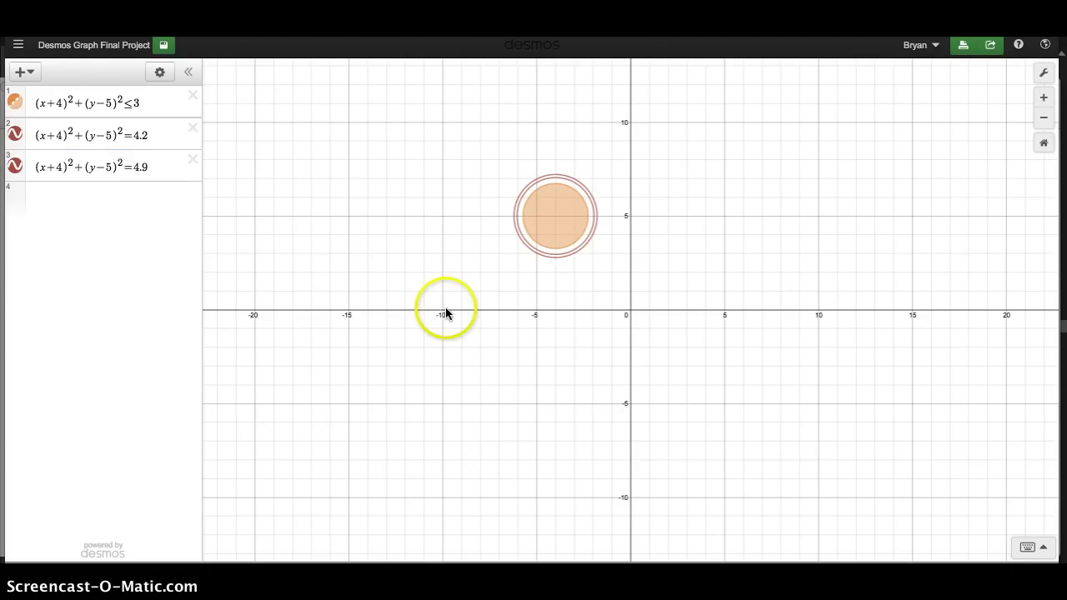
Step: Graph the sine wave y=sin x in the fourth expression line
scroll(444, 313, down, 2)
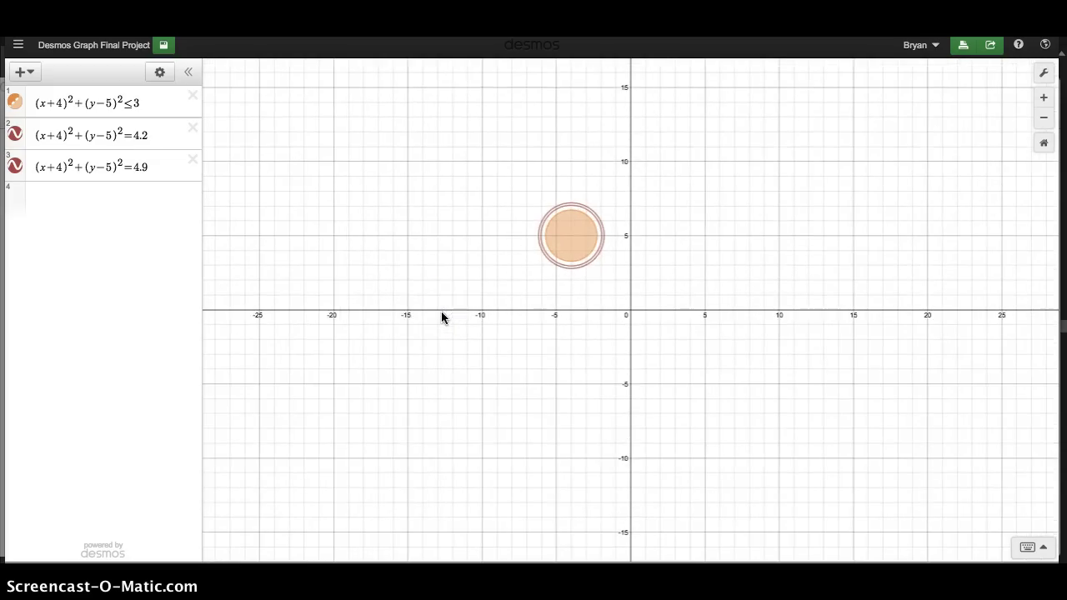
click(90, 206)
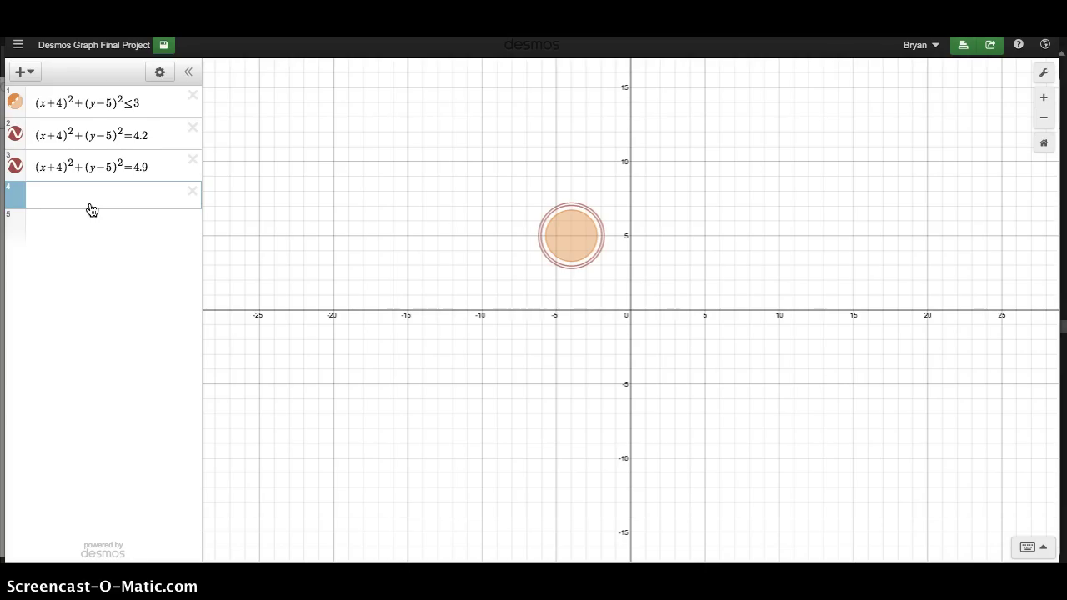
text(y=sin x)
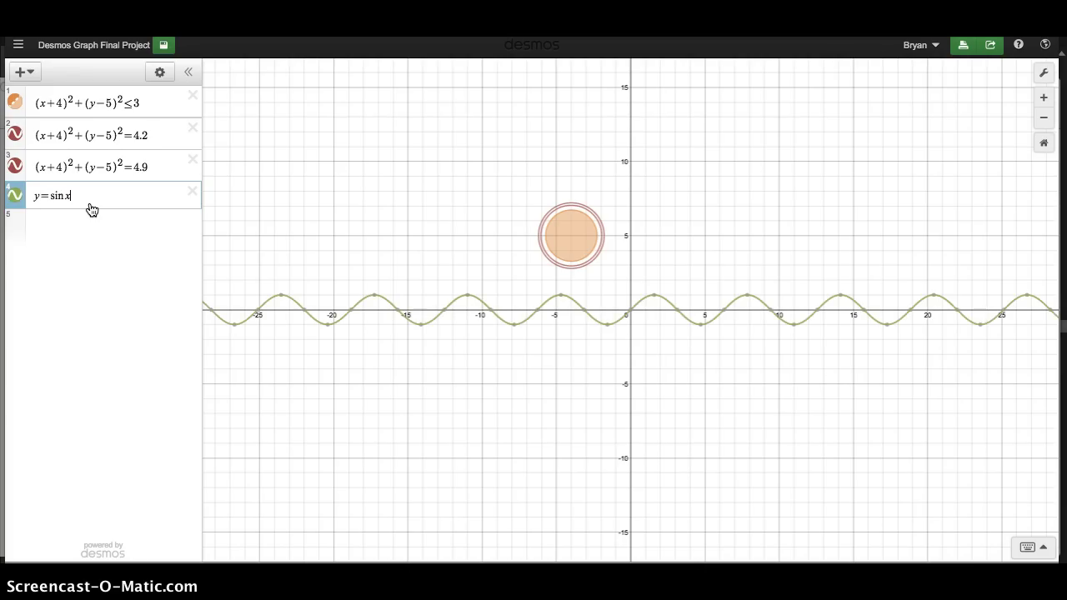
Step: Flatten the sine wave by adding an amplitude coefficient of .1, giving y=.1sin x
click(50, 196)
text(.5)
key(BackSpace)
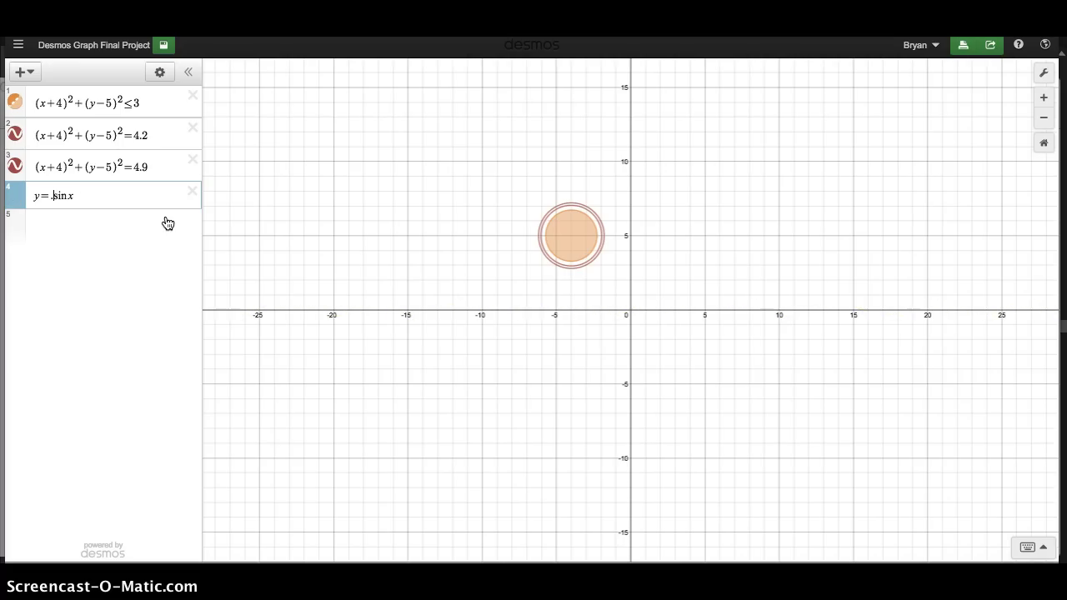
text(1)
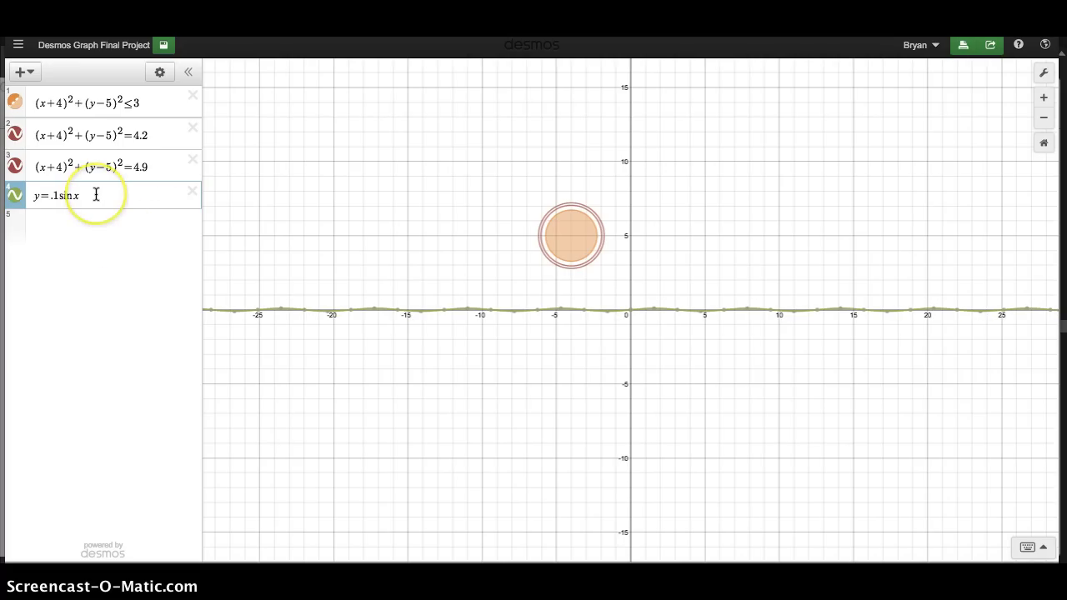
click(15, 196)
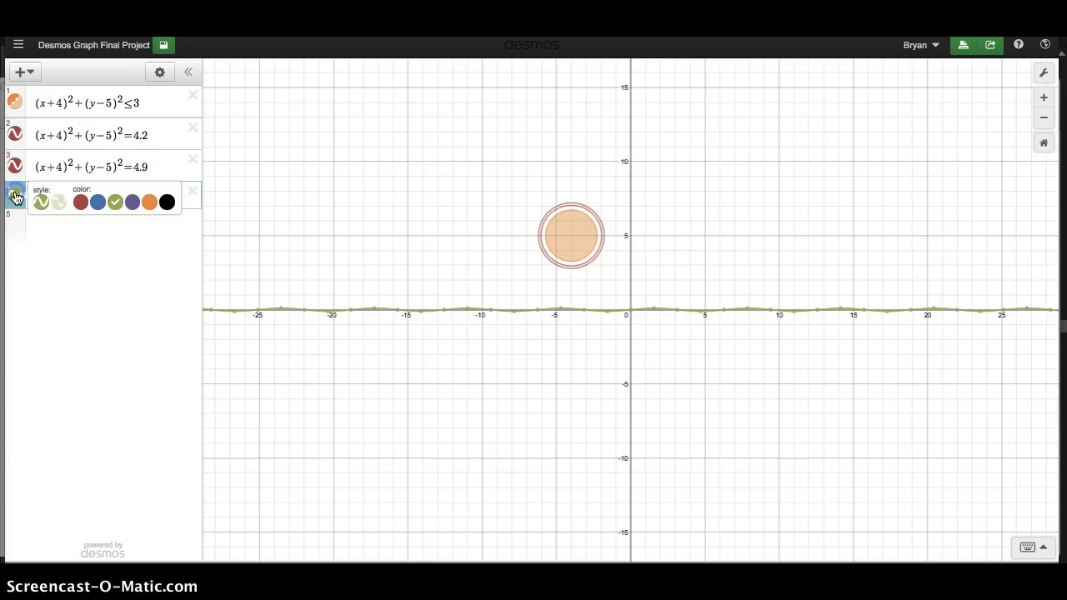
click(15, 196)
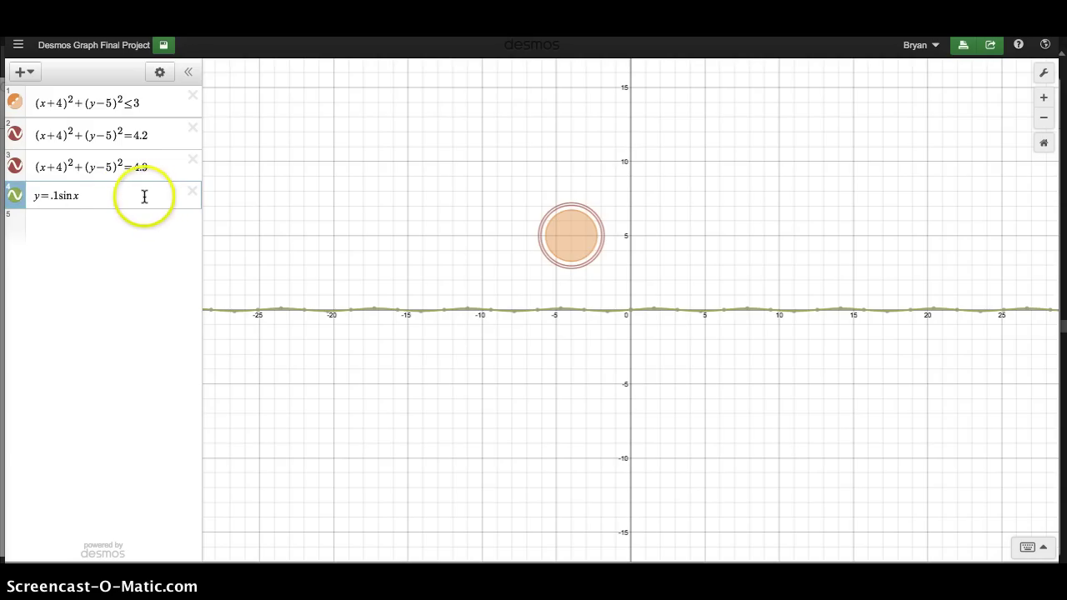
Step: Shift the flattened sine wave up by 1 so its equation reads y=.1sin x+1
text(+)
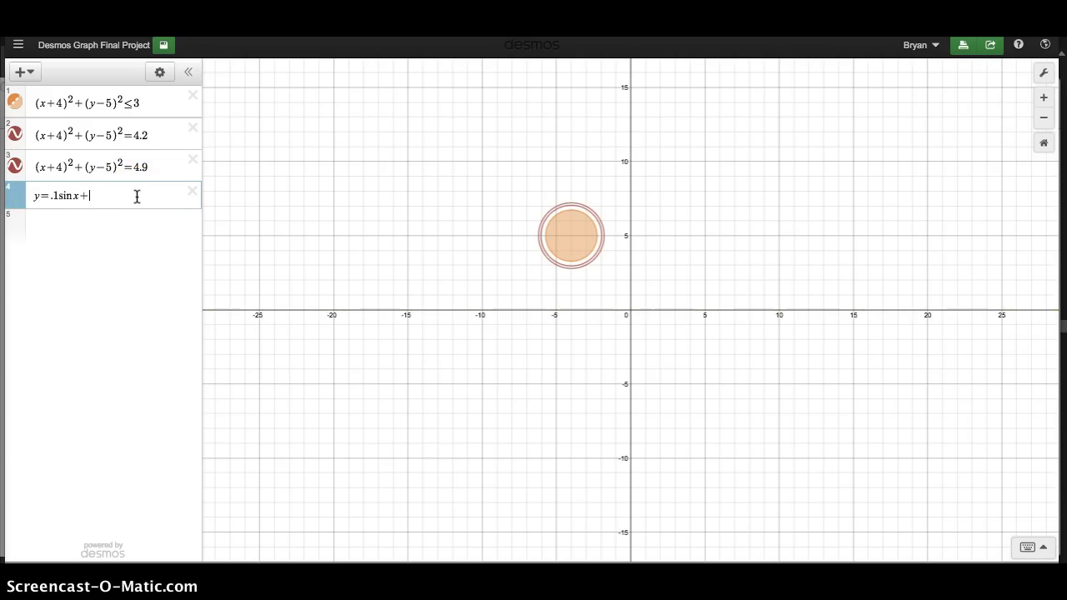
text(2)
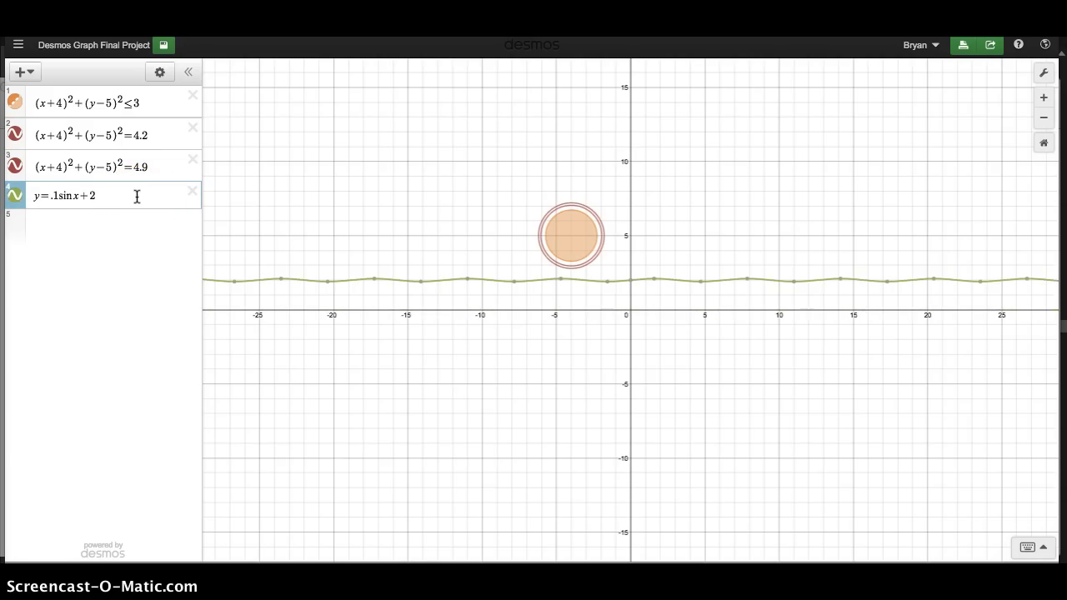
key(BackSpace)
text(1)
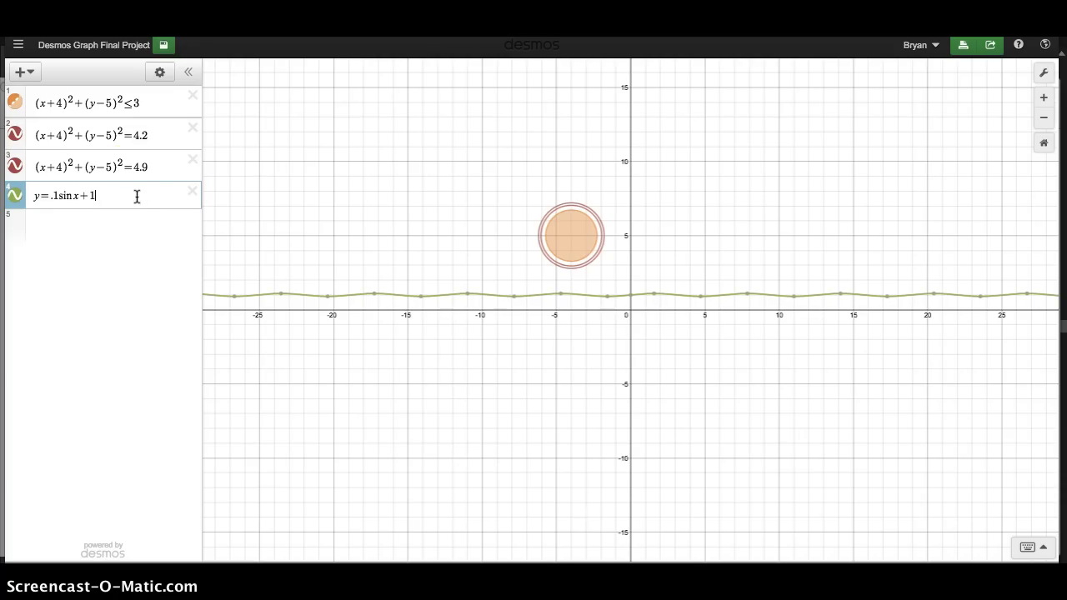
Step: Shade the area below the sine wave by turning its equation into y<.1sin x+1
click(52, 200)
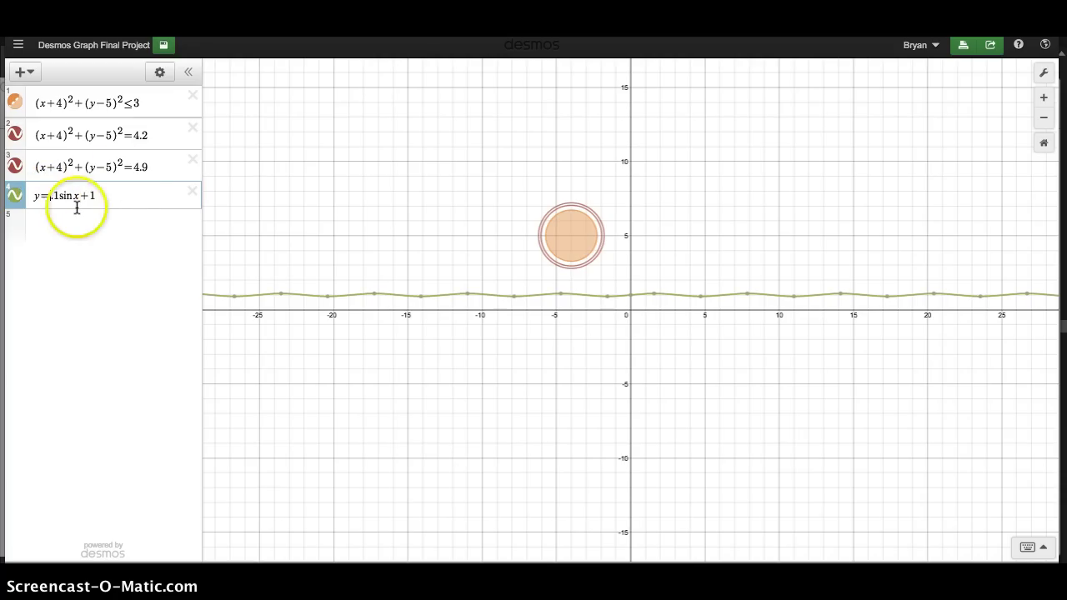
key(BackSpace)
key(BackSpace)
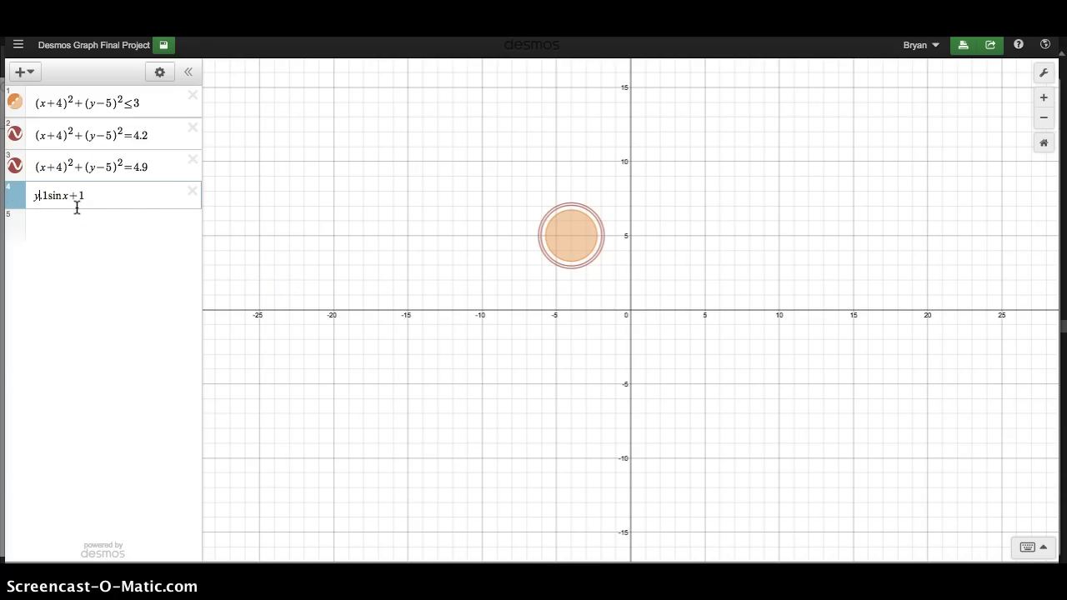
text(<)
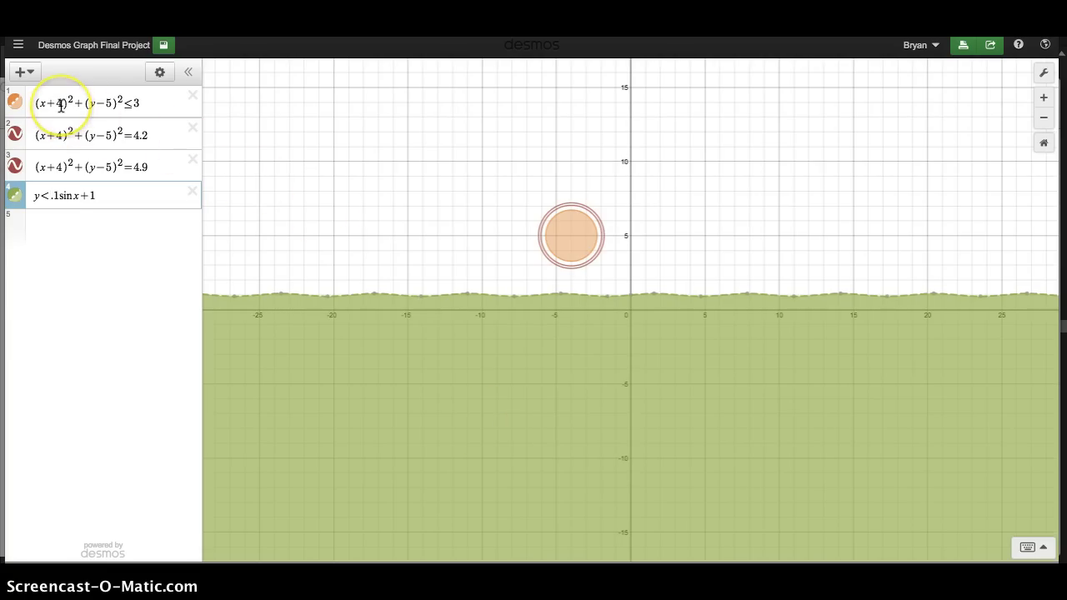
Step: Raise all three circles by changing the y term in each of their equations to (y-7)^2
click(108, 103)
text(7)
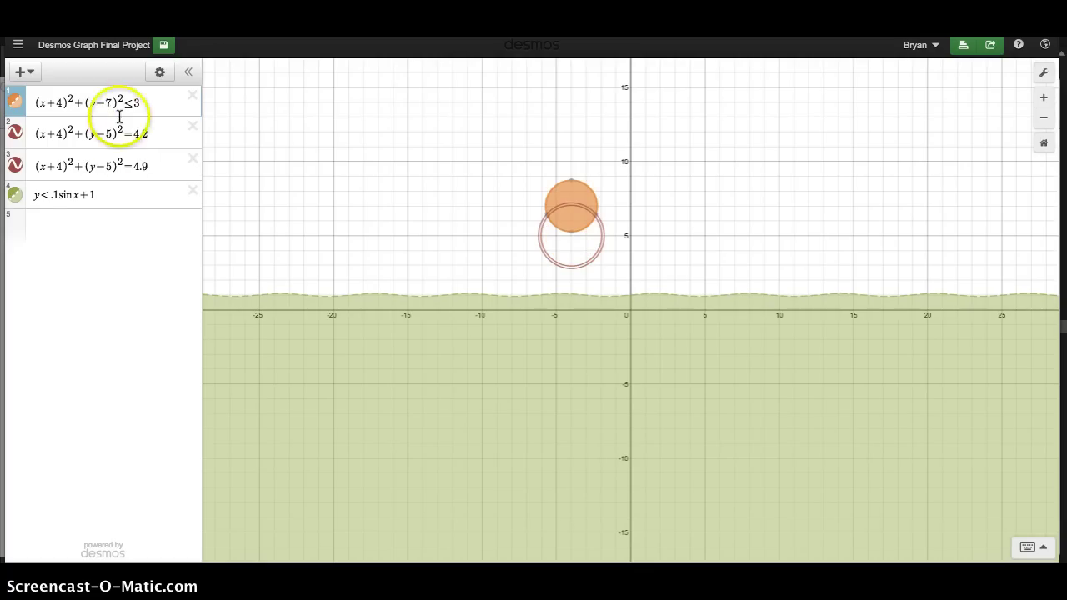
double_click(111, 134)
text(7)
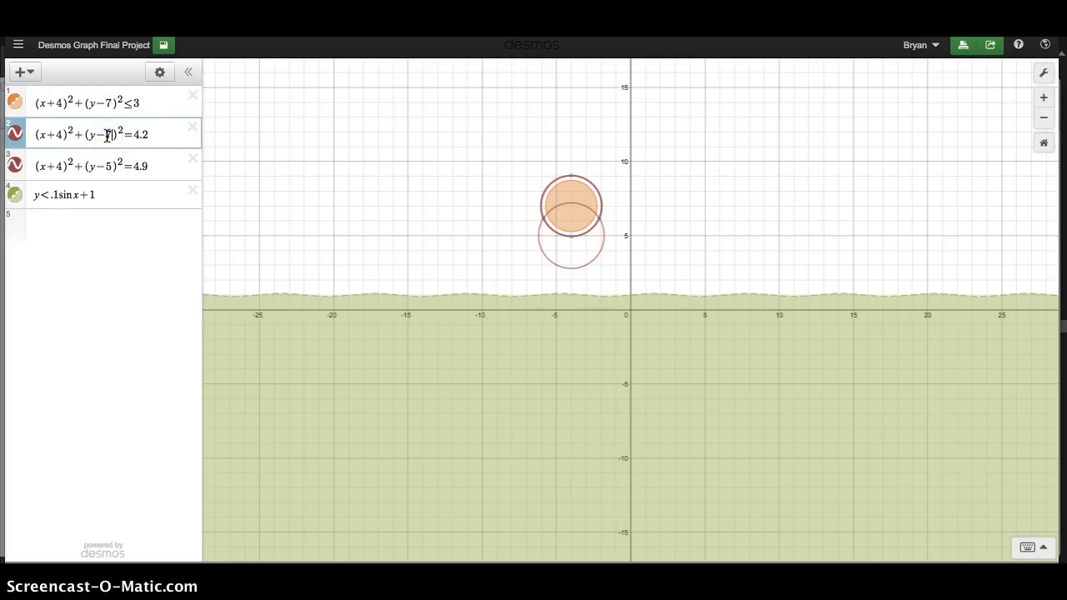
double_click(105, 162)
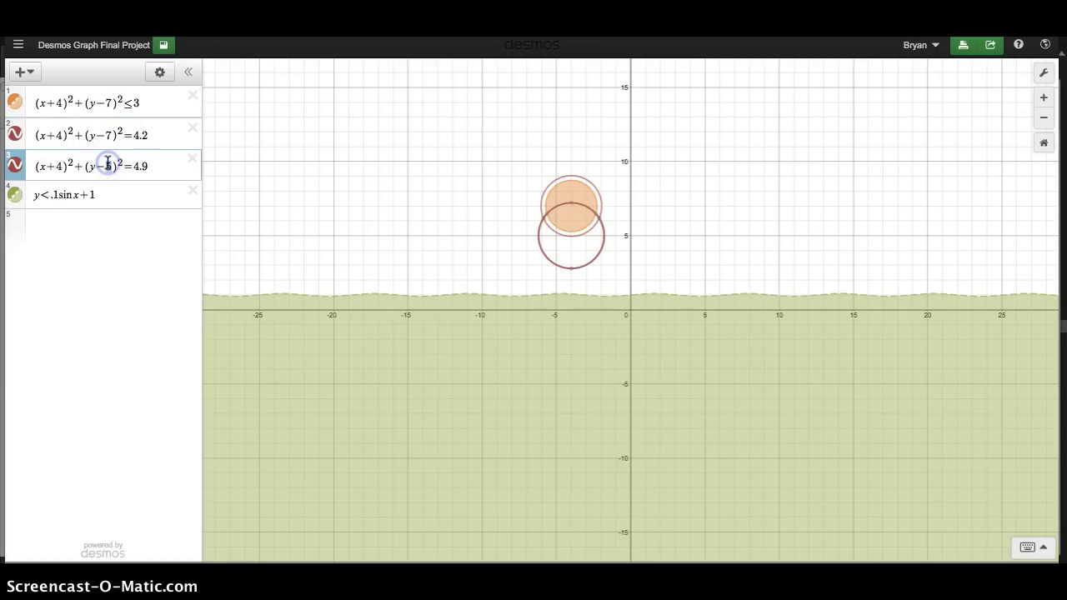
text(7)
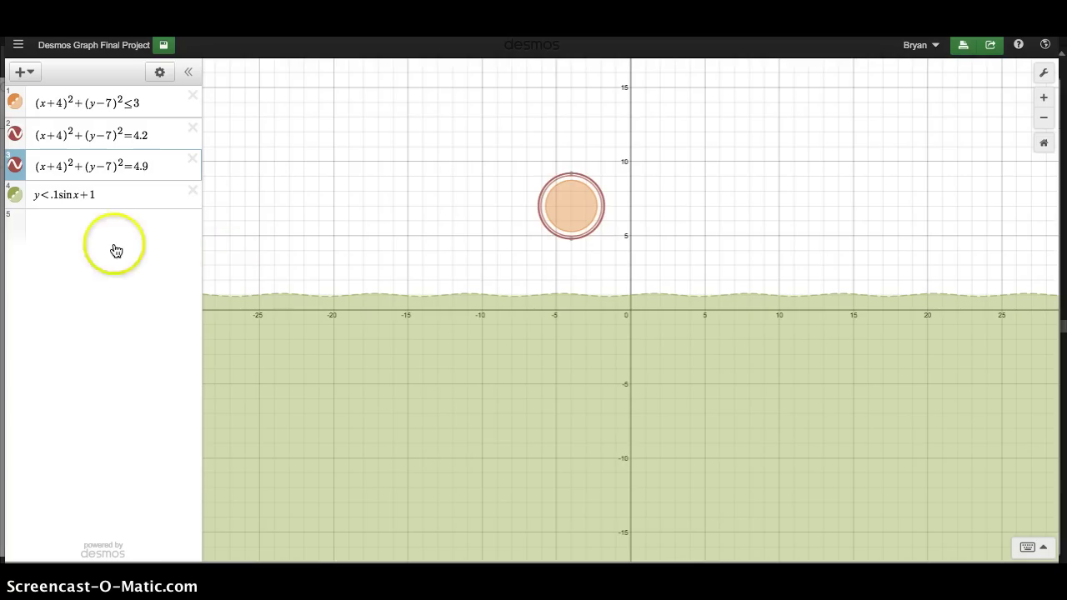
Step: Graph a vertical line at x=-3 in the fifth expression line
click(67, 231)
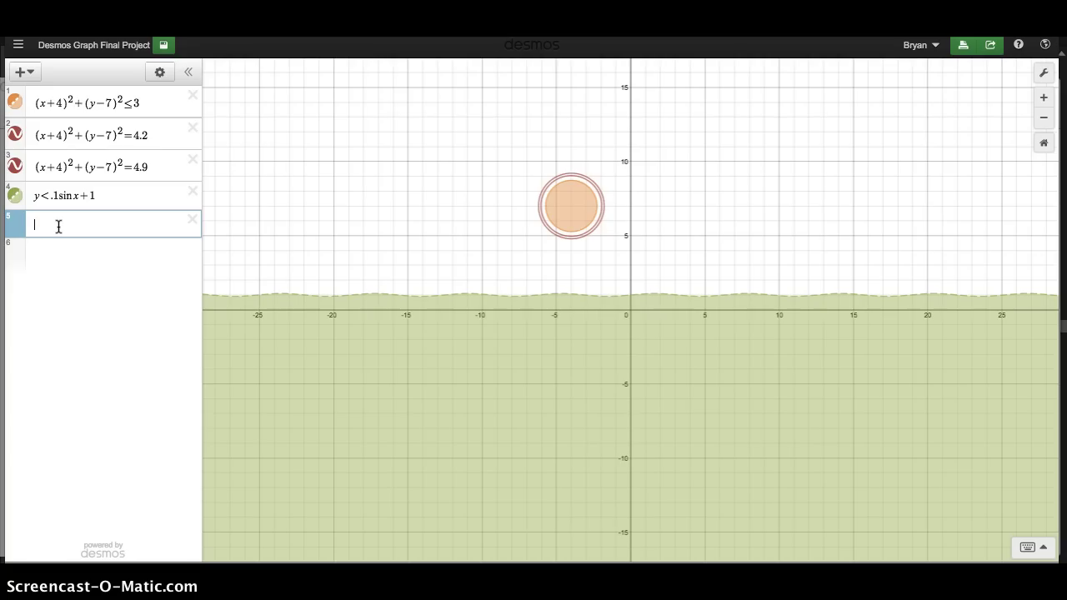
text(x=2)
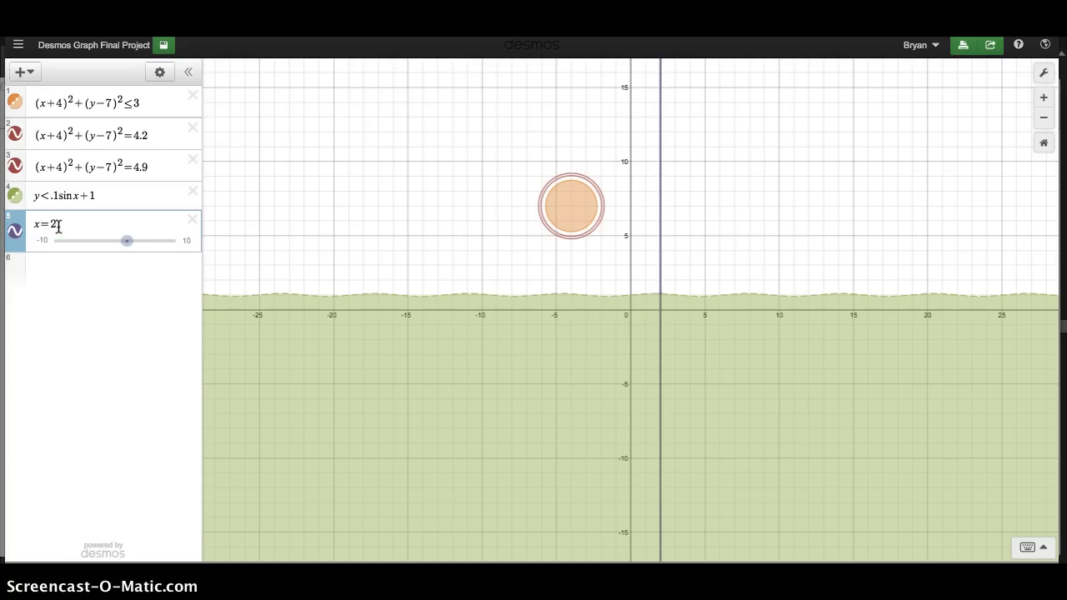
key(BackSpace)
text(|-3|)
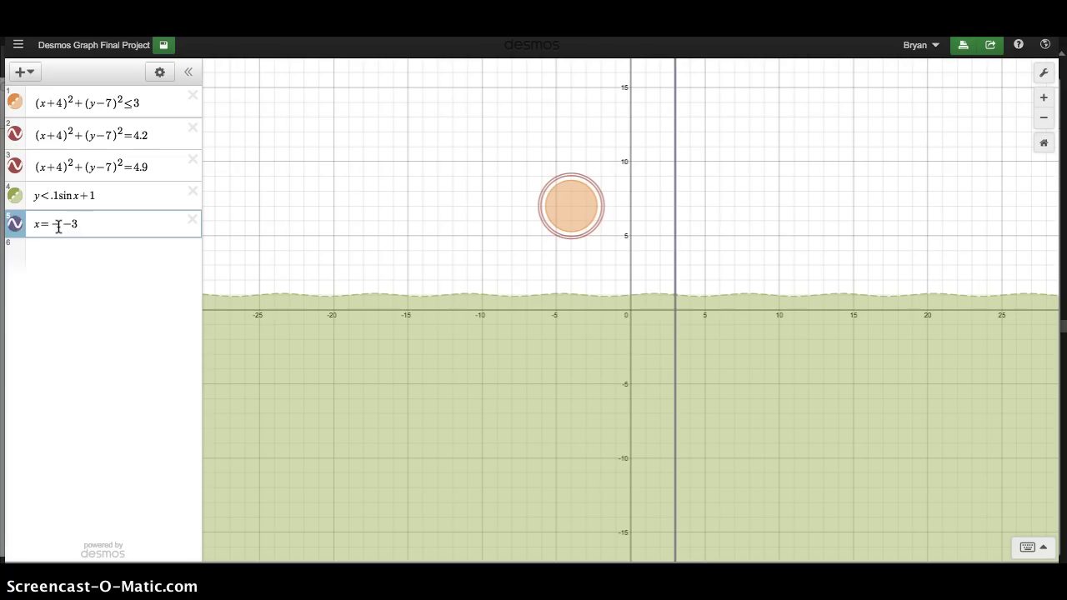
key(BackSpace)
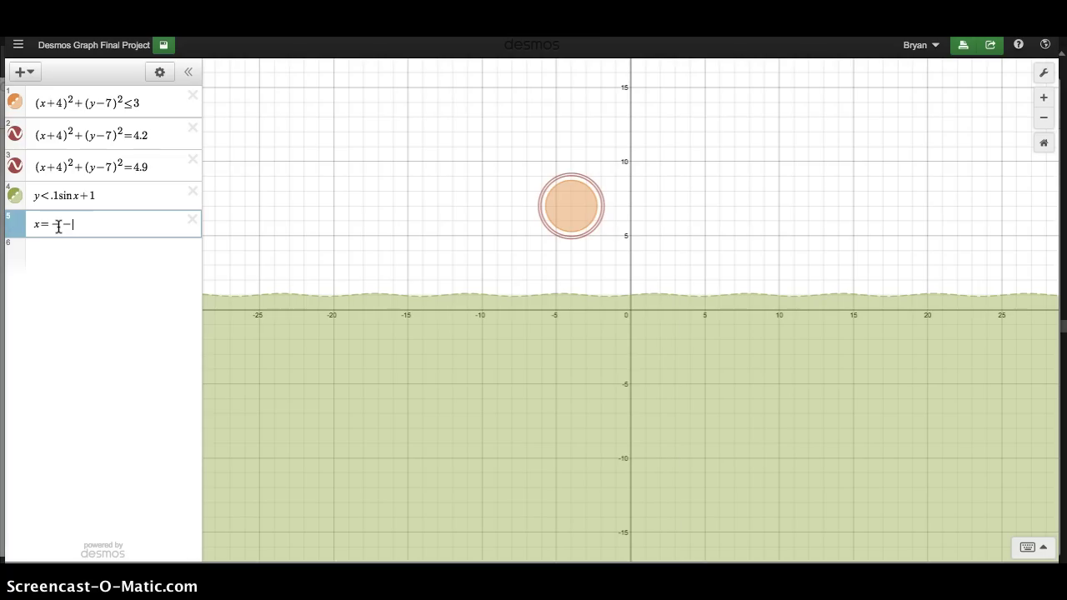
text(3)
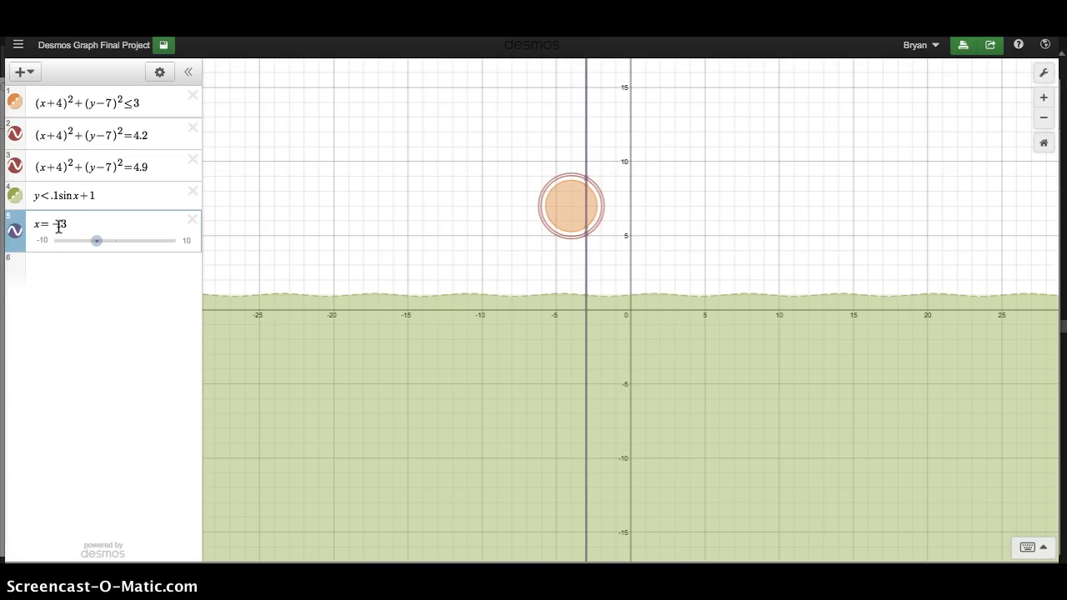
Step: Reposition the vertical line by trying x values near the circle's center, ending with x=-4.1
key(BackSpace)
text(5)
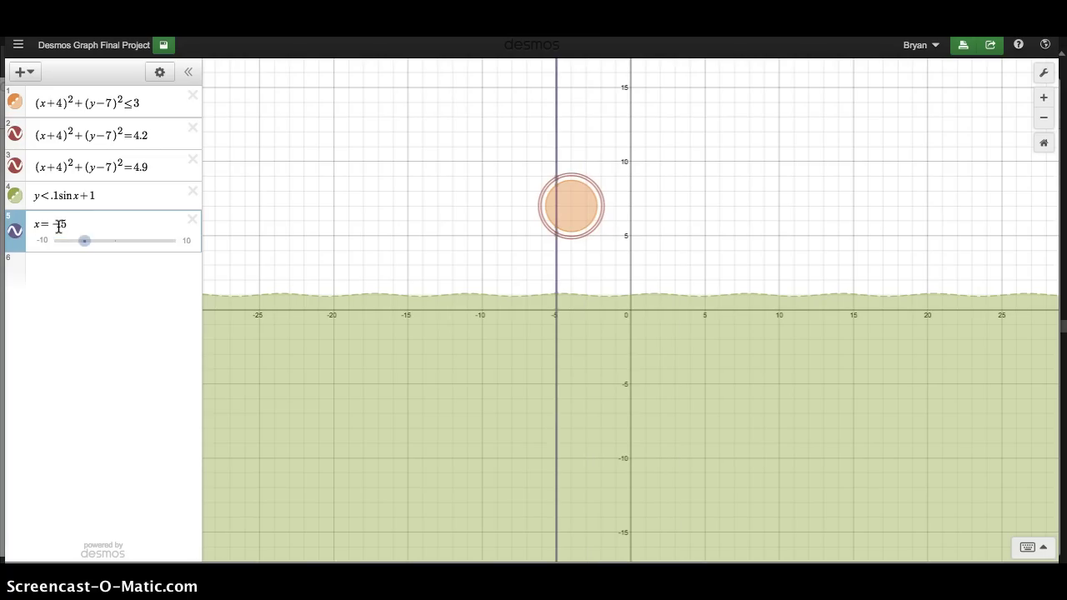
key(BackSpace)
text(4.5)
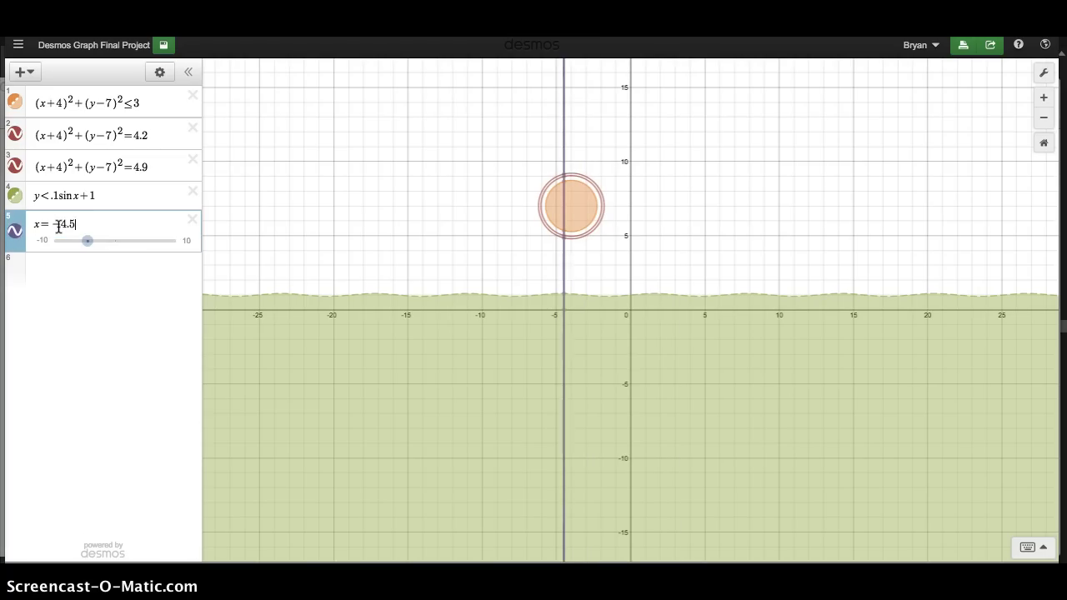
key(BackSpace)
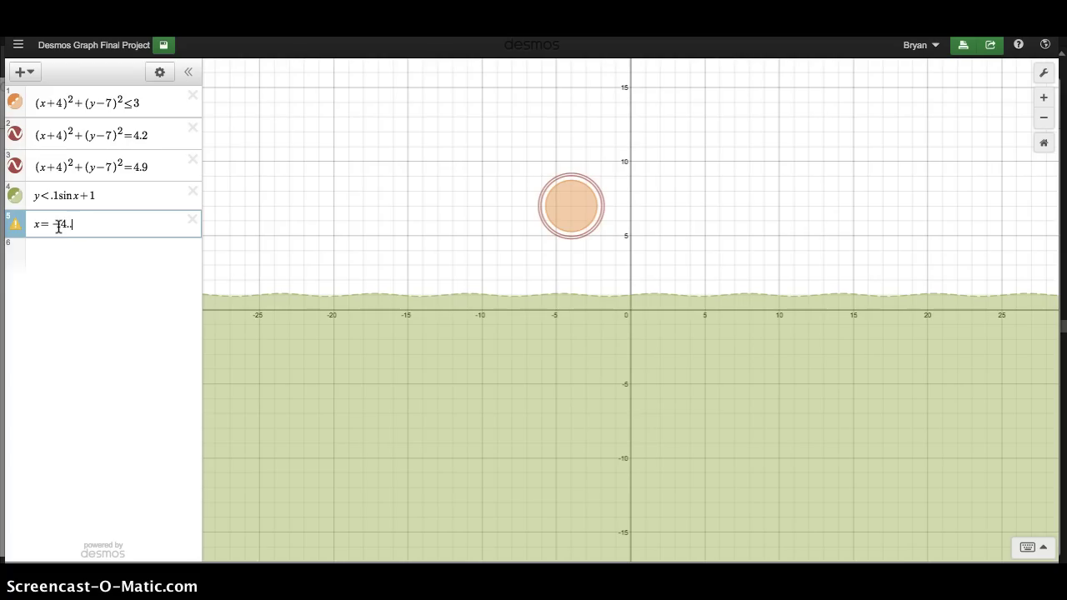
text(4)
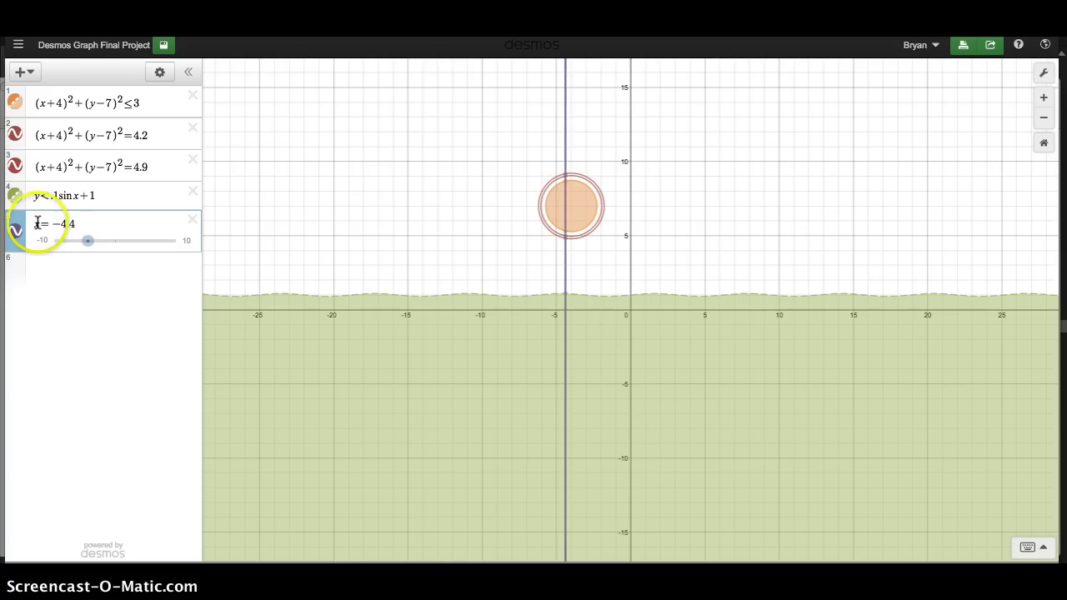
key(BackSpace)
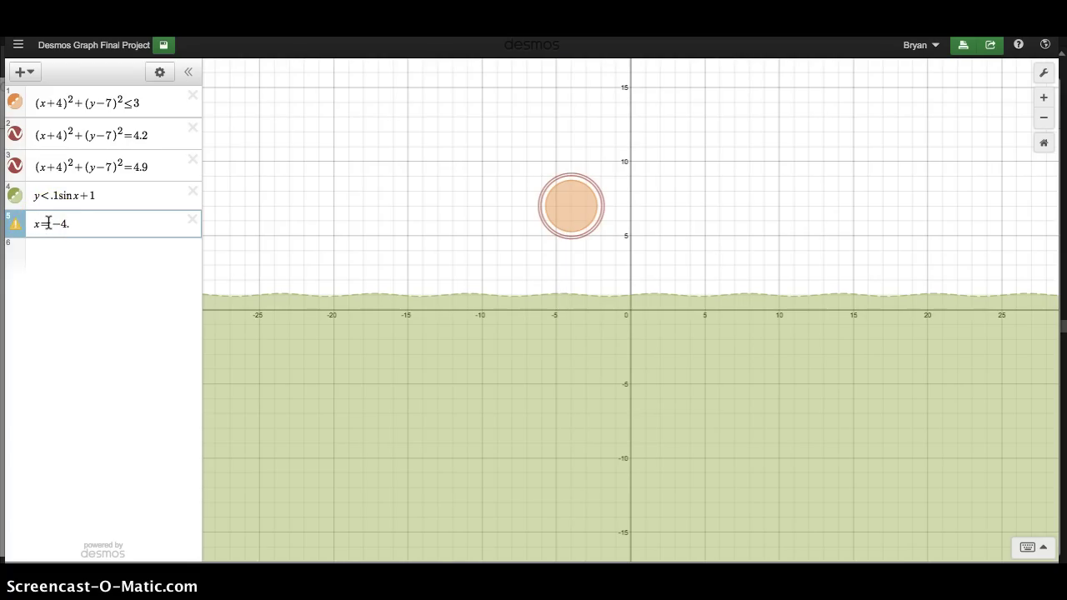
text(1)
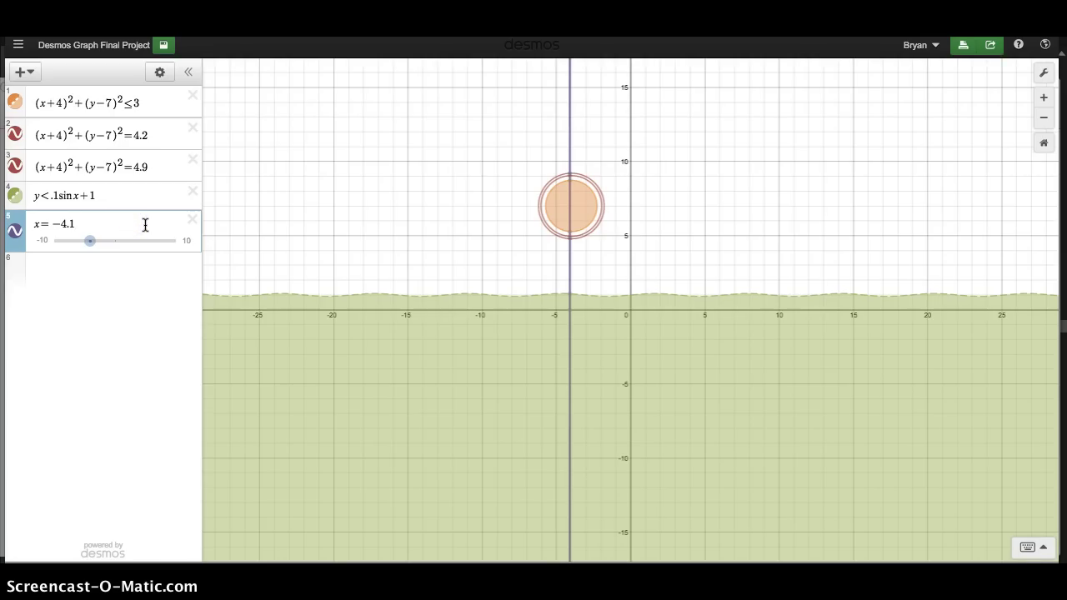
Step: Restrict the vertical line to the stretch between ground and circles by adding the condition {1<y<5}
text({)
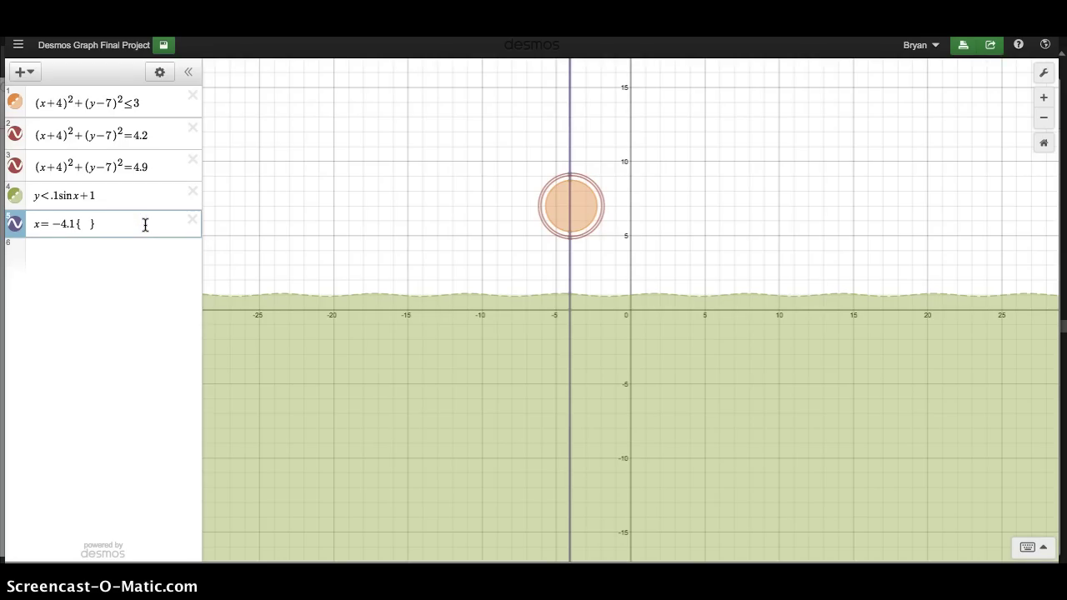
click(571, 241)
text(1)
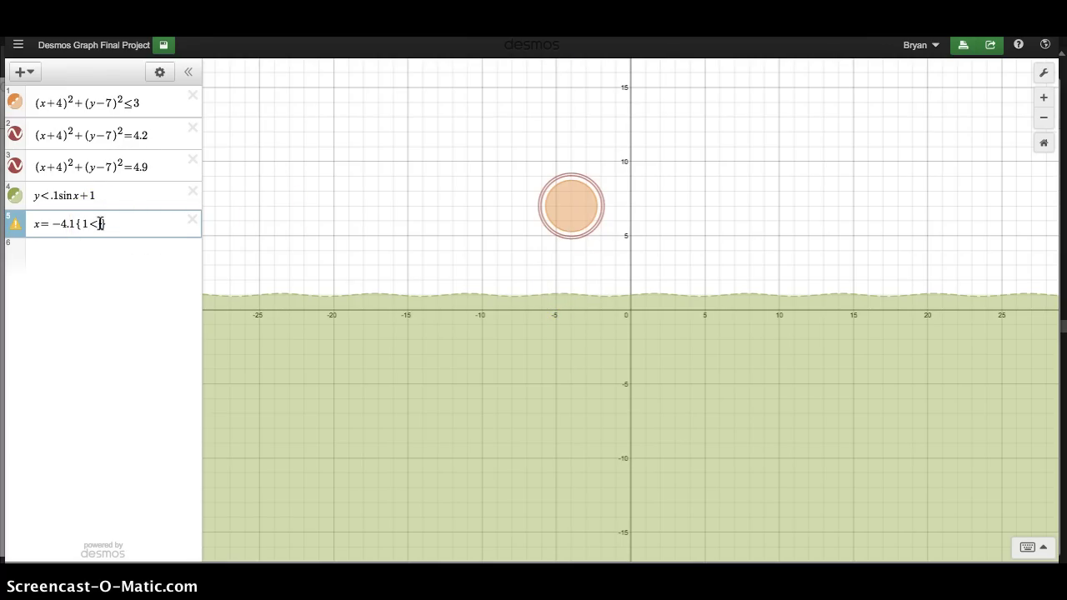
text(<y<)
text(5)
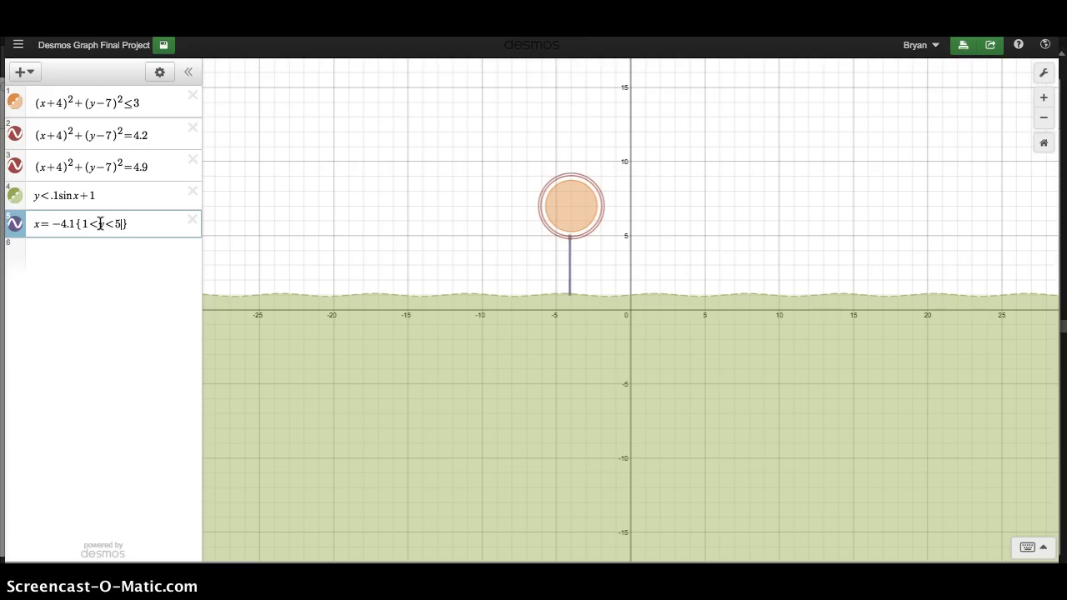
Step: Change the color of the vertical segment at x=-4.1 to green
click(15, 225)
click(115, 230)
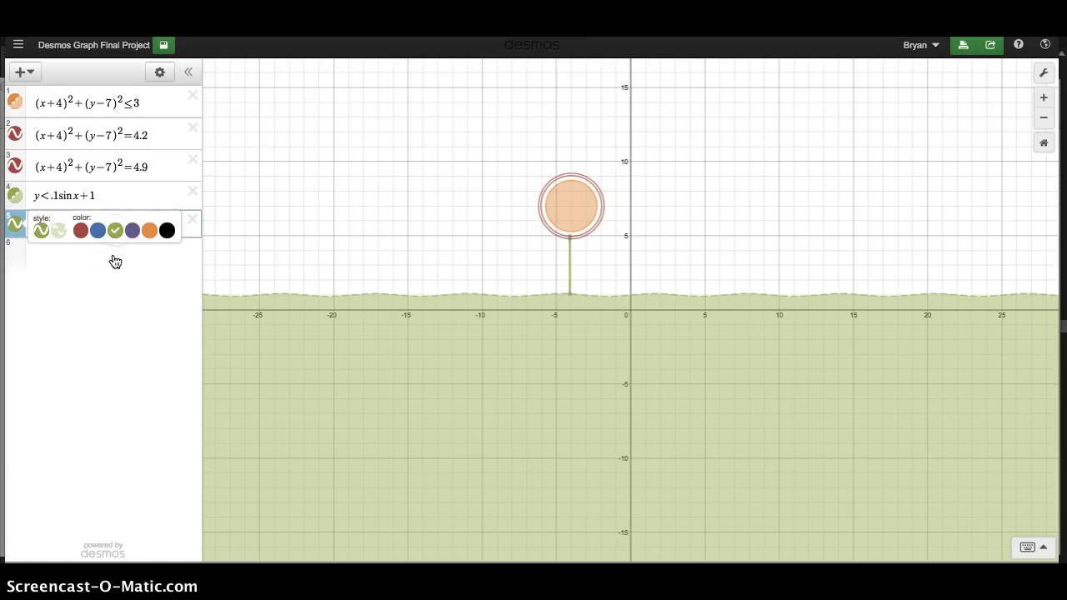
click(120, 188)
click(120, 189)
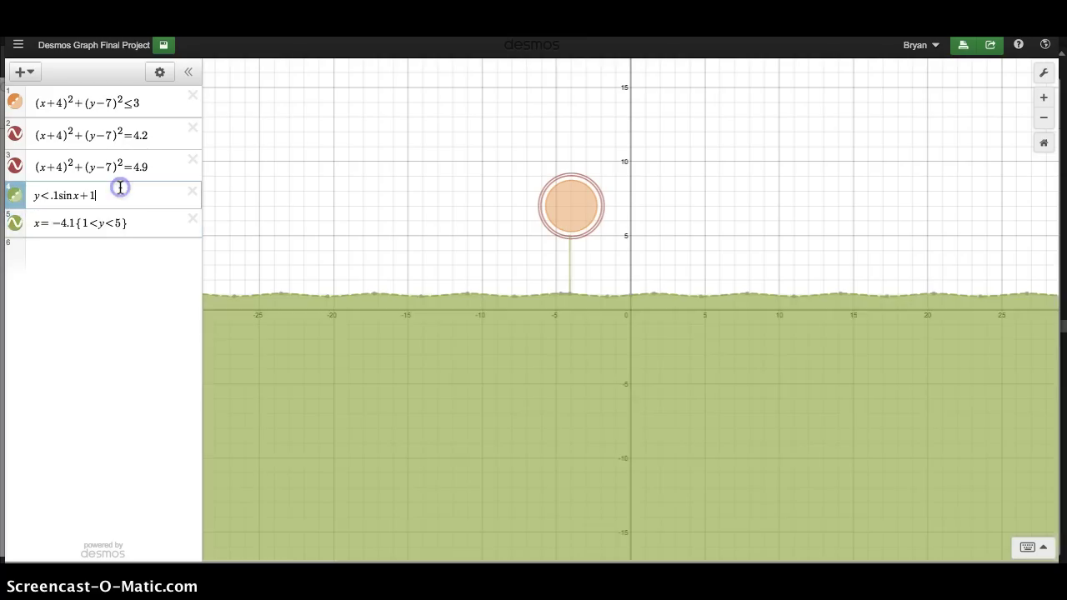
Step: Copy the segment's expression x=-4.1{1<y<5} into the sixth expression line and color the copy green
click(134, 255)
drag(145, 224, 30, 234)
key(ctrl+c)
click(39, 252)
key(ctrl+v)
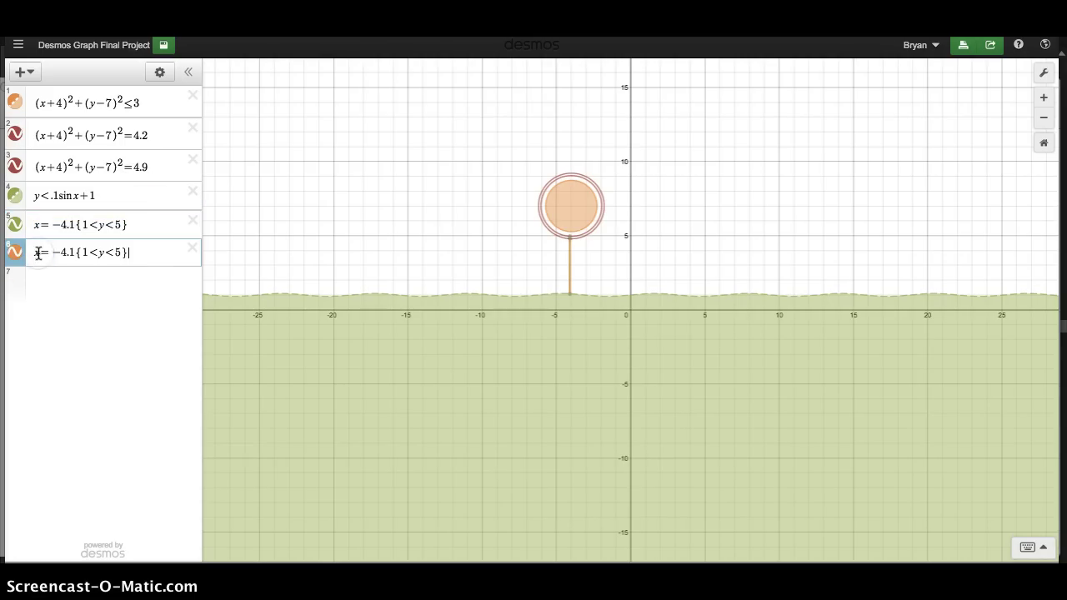
click(17, 259)
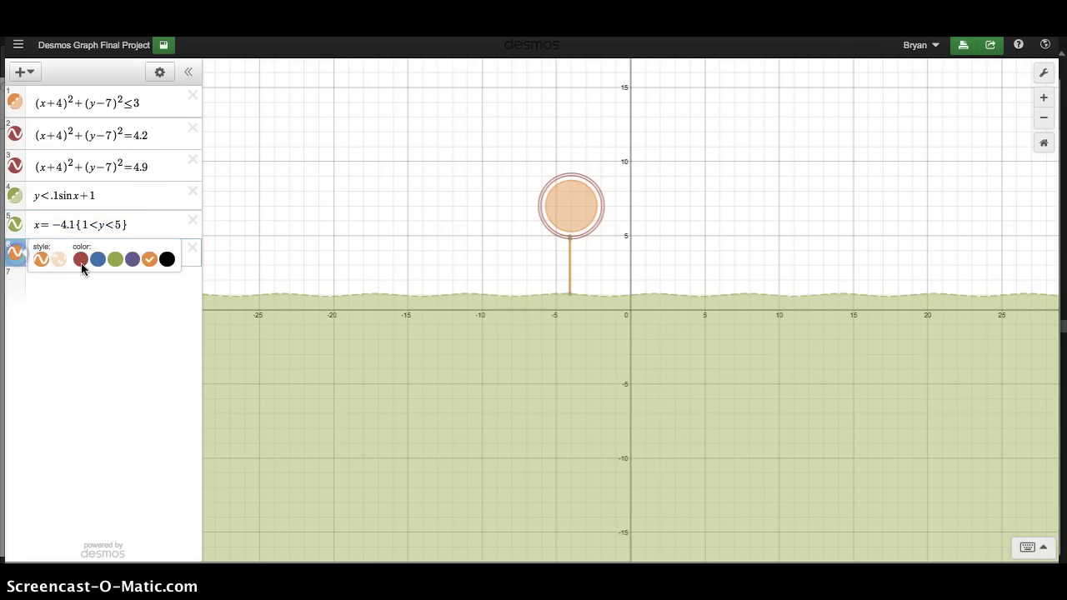
click(115, 259)
click(83, 267)
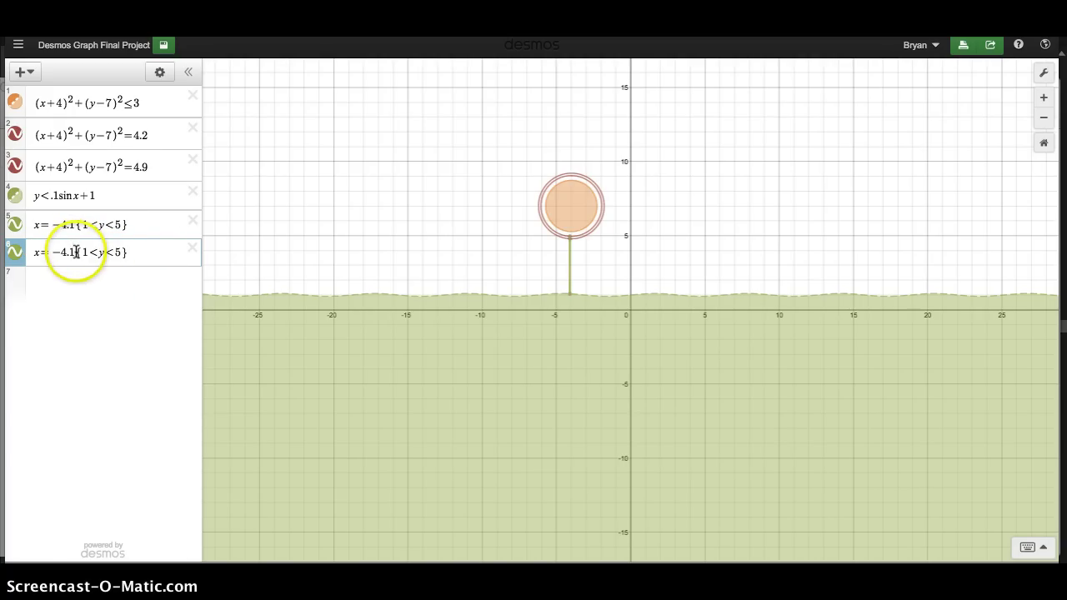
Step: Move the copied segment beside the original by changing its equation to x=-3.9{1<y<5}
drag(76, 251, 63, 252)
text(3)
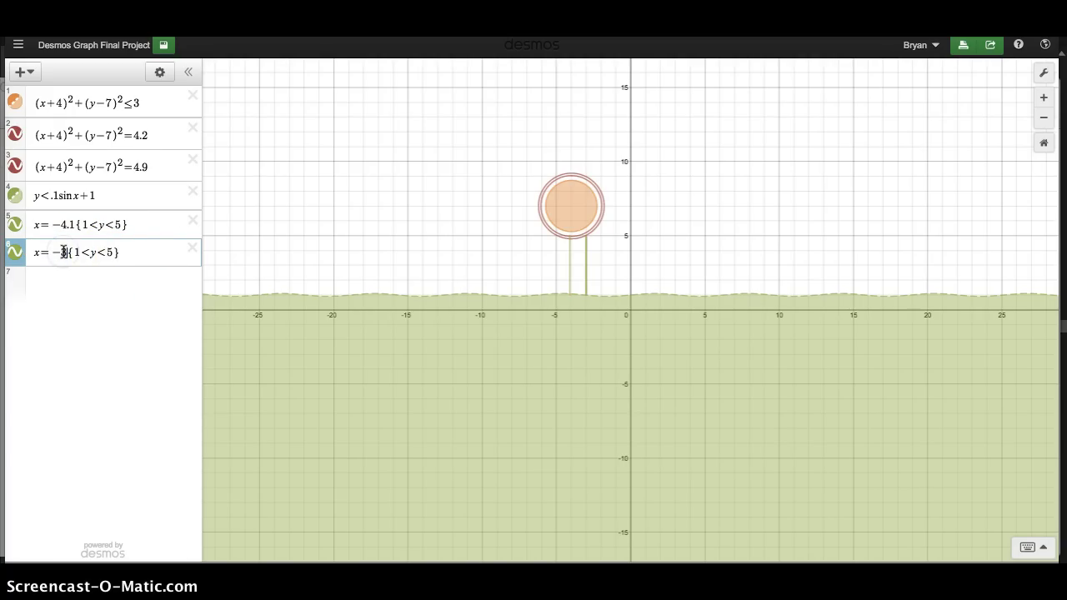
text(.9)
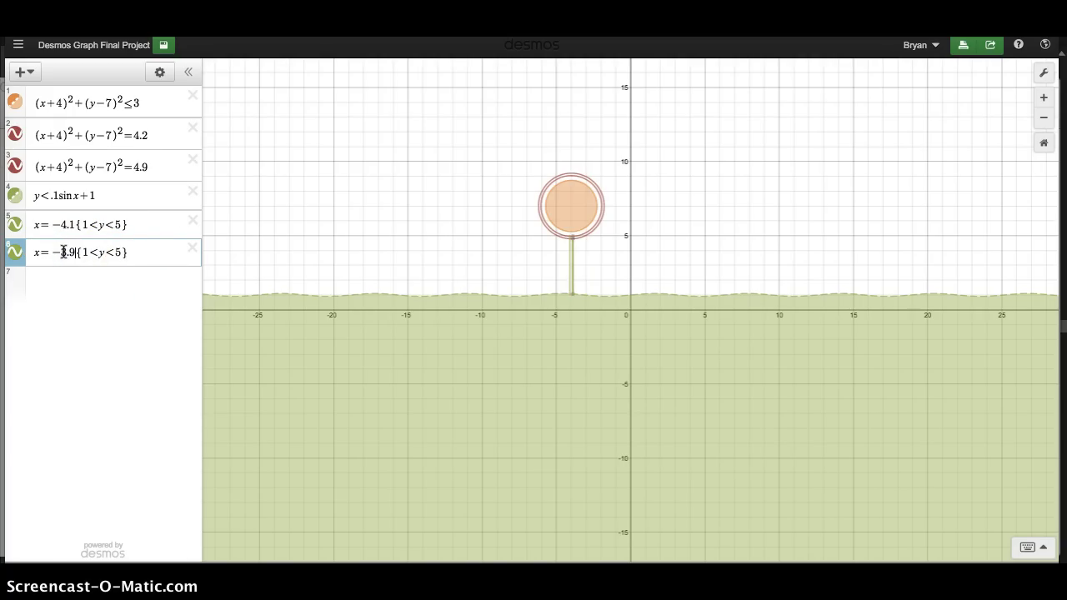
click(447, 321)
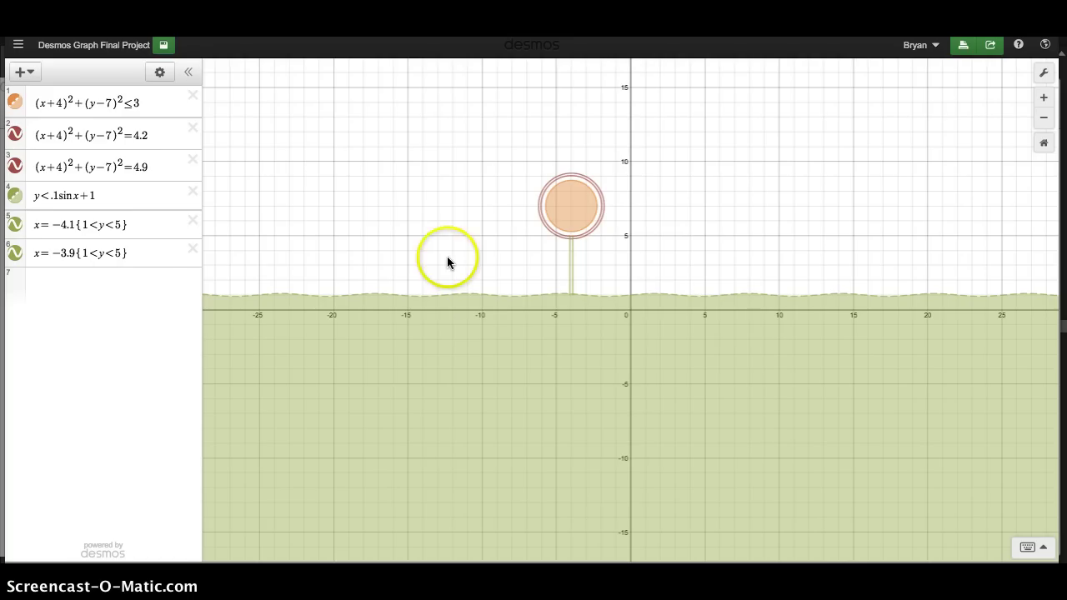
Step: Enter the circle equation (x)^2+(y)^2=1 in the empty seventh expression line
click(105, 288)
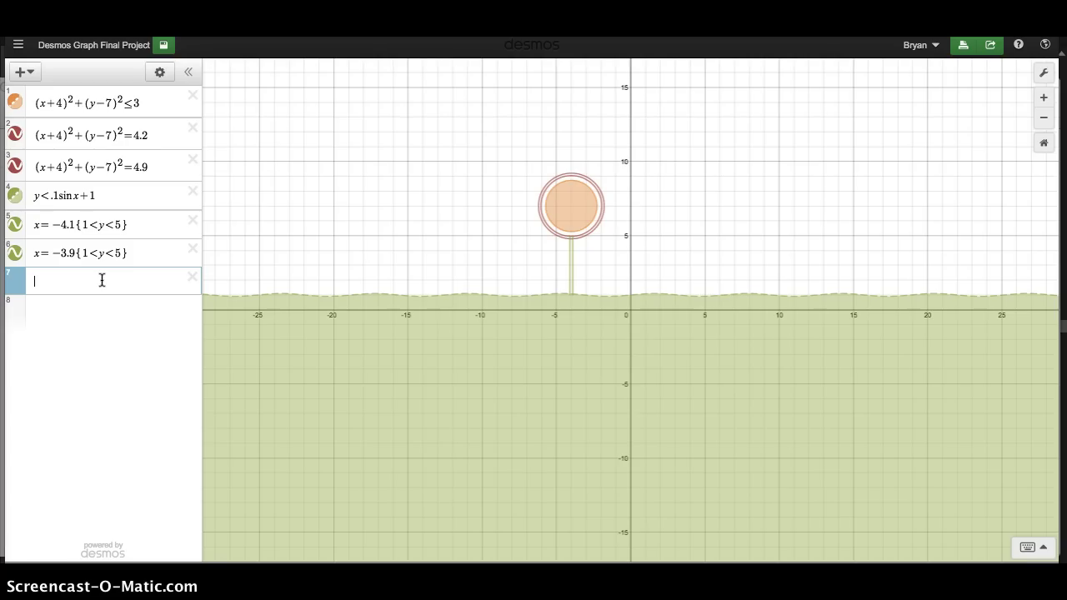
text((x)^2)
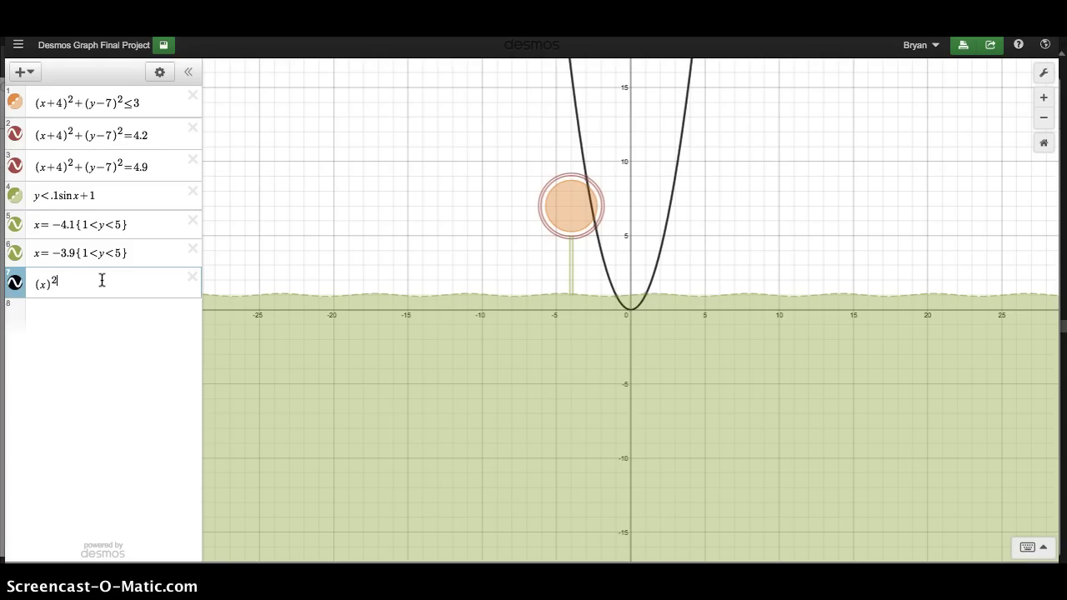
text(+(y)
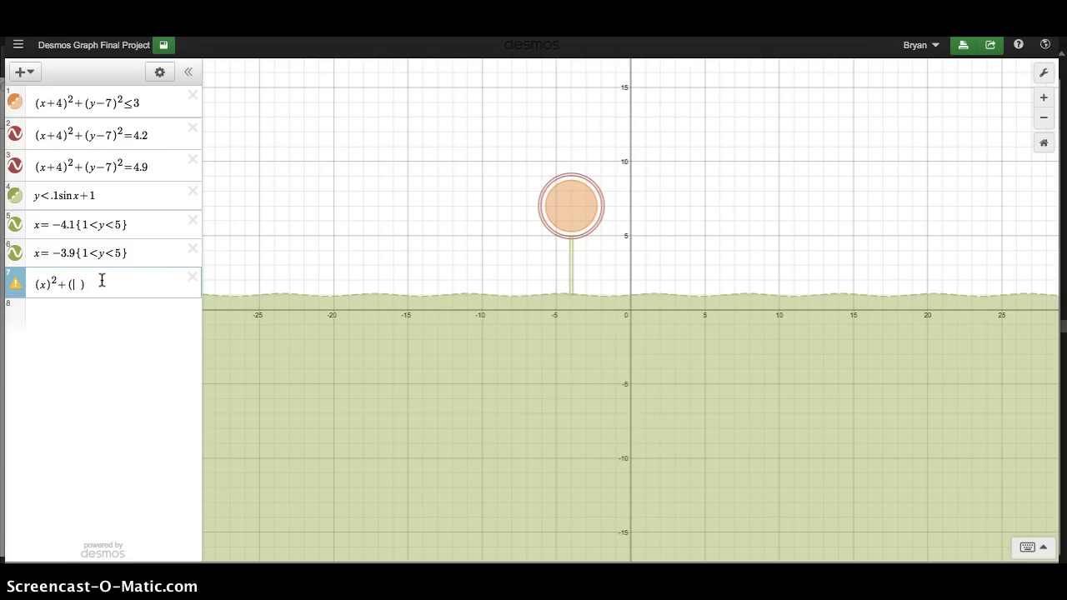
text()^2=5)
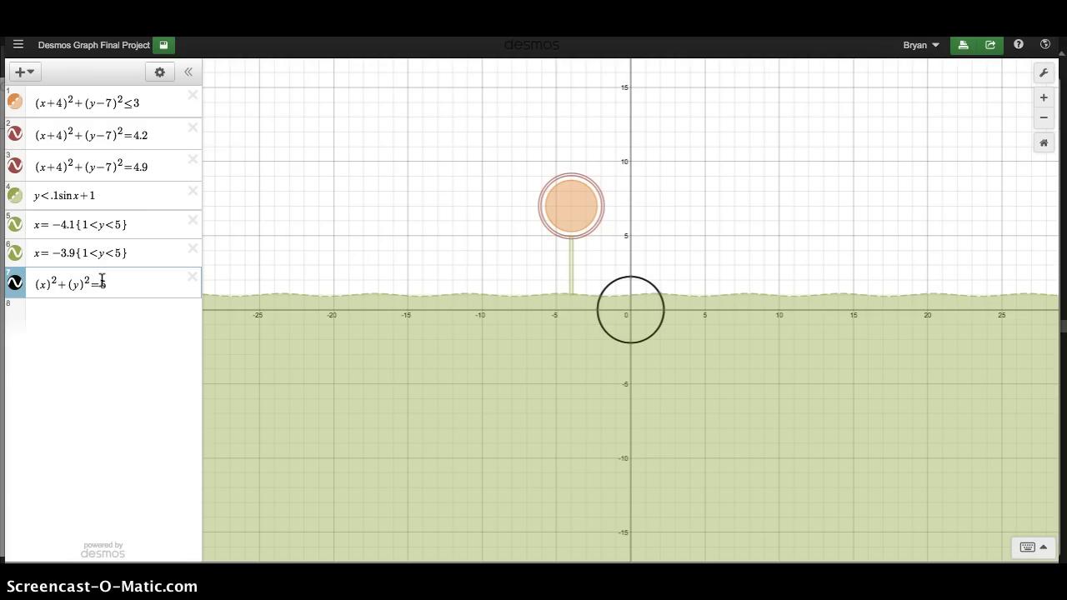
key(BackSpace)
text(1)
Step: Try stretching the circle into a wide ellipse by dividing (x)^2 by 1, 14 and finally 13
drag(140, 283, 52, 286)
click(109, 297)
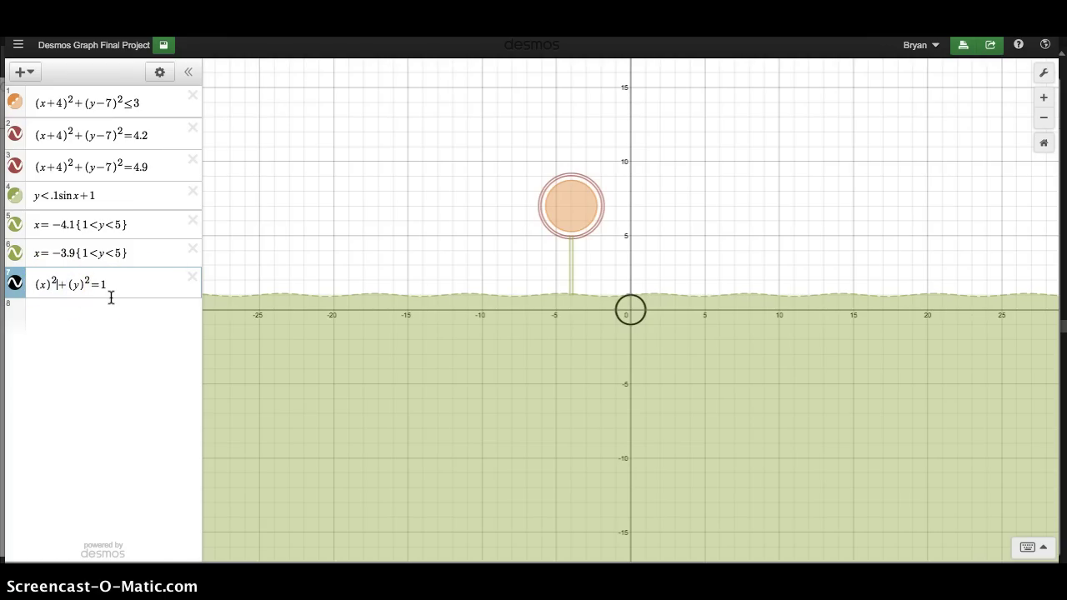
text(/1)
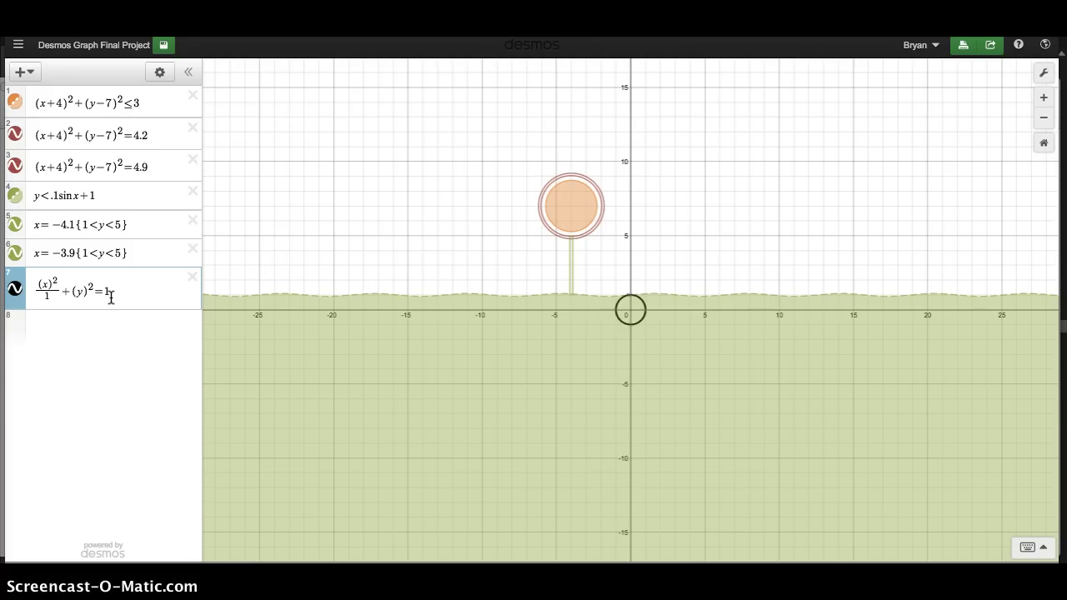
text(4)
key(BackSpace)
key(BackSpace)
text(14)
key(BackSpace)
text(3)
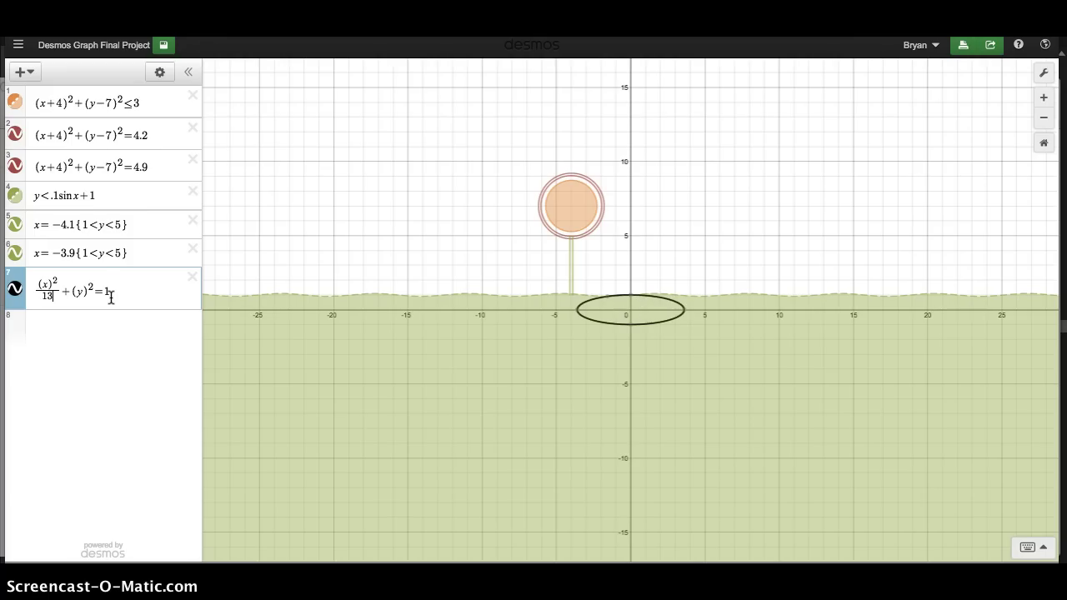
Step: Try a tall ellipse with (x)^2 over 1 and (y)^2 over 4, and remove the y denominator again
click(67, 291)
key(BackSpace)
key(BackSpace)
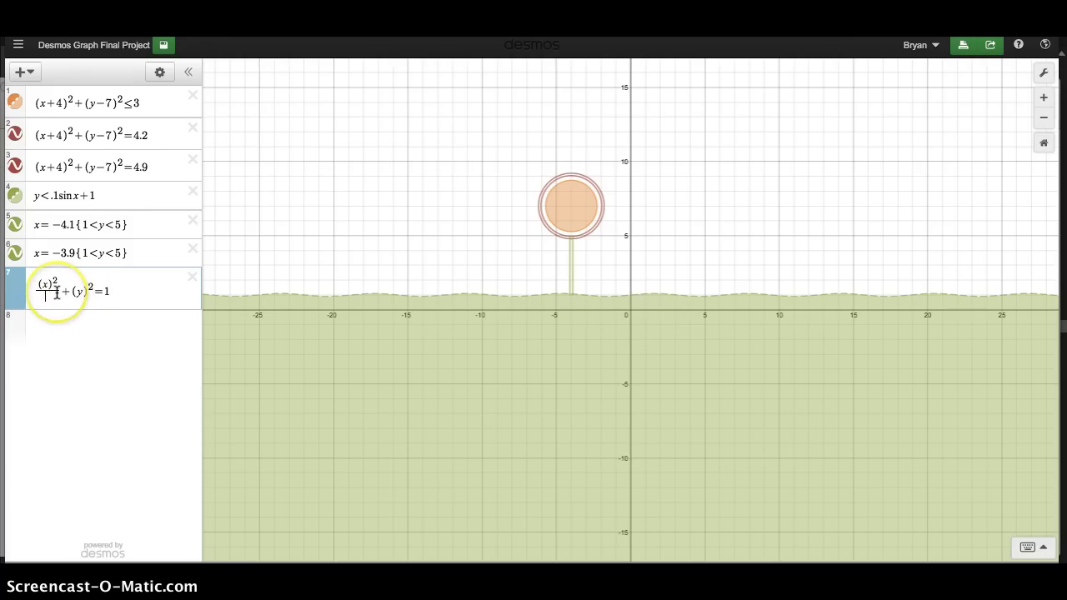
text(1)
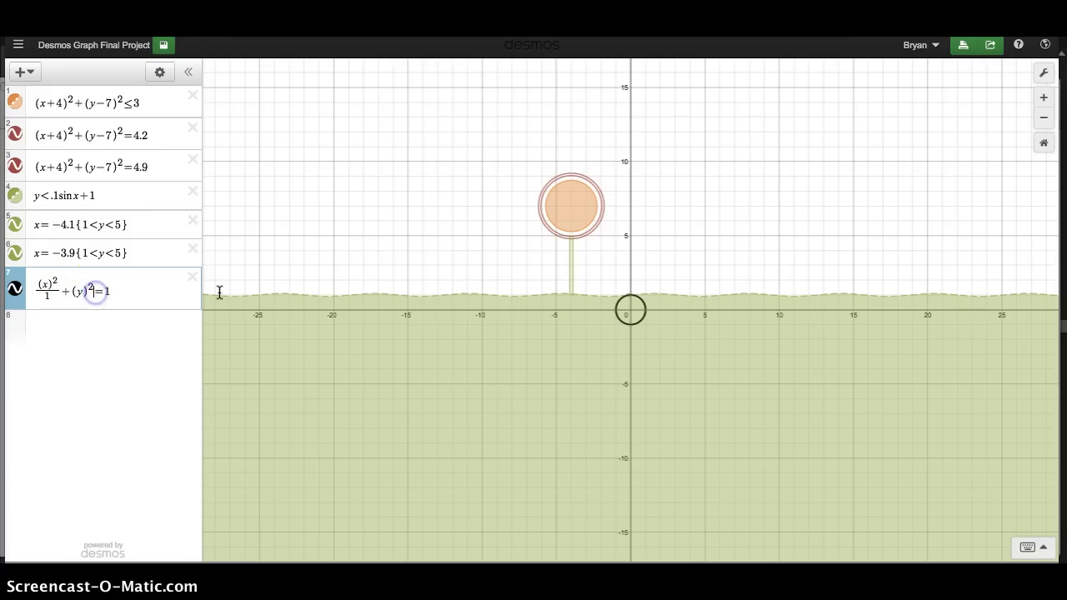
text(/4)
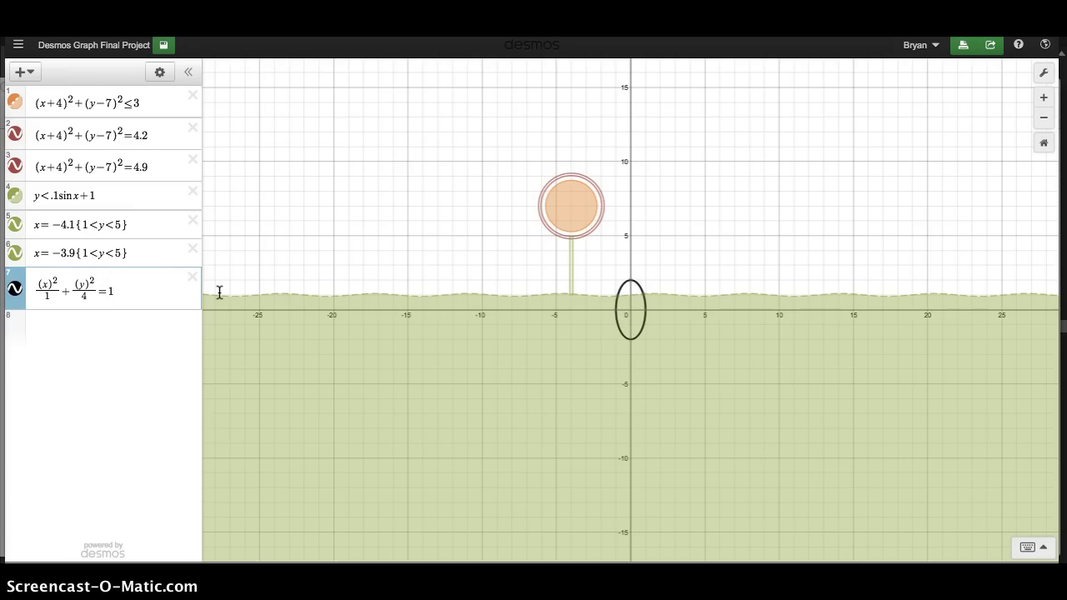
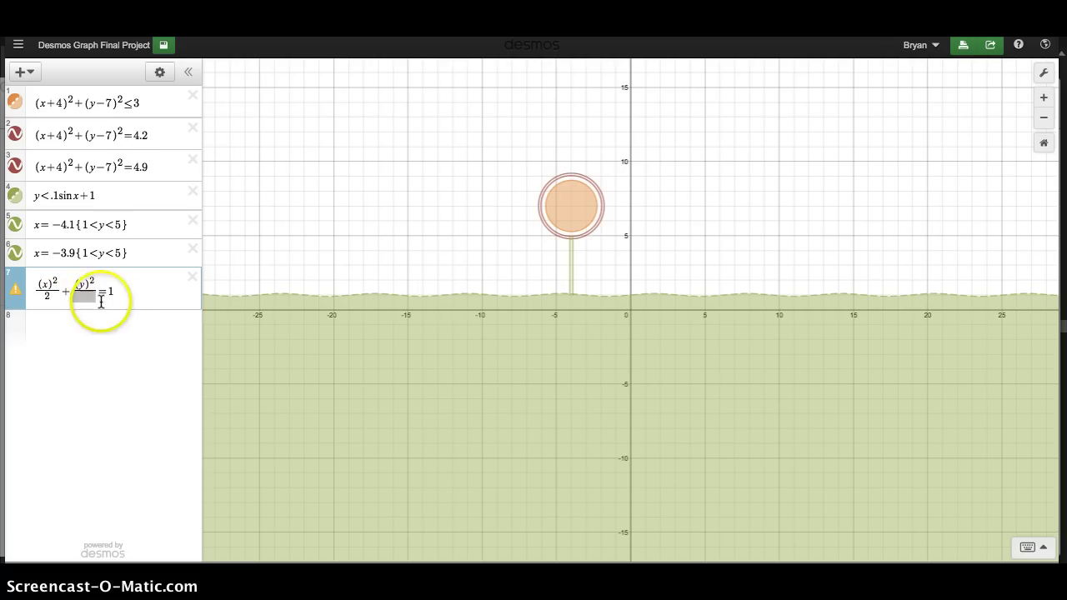
click(87, 298)
key(BackSpace)
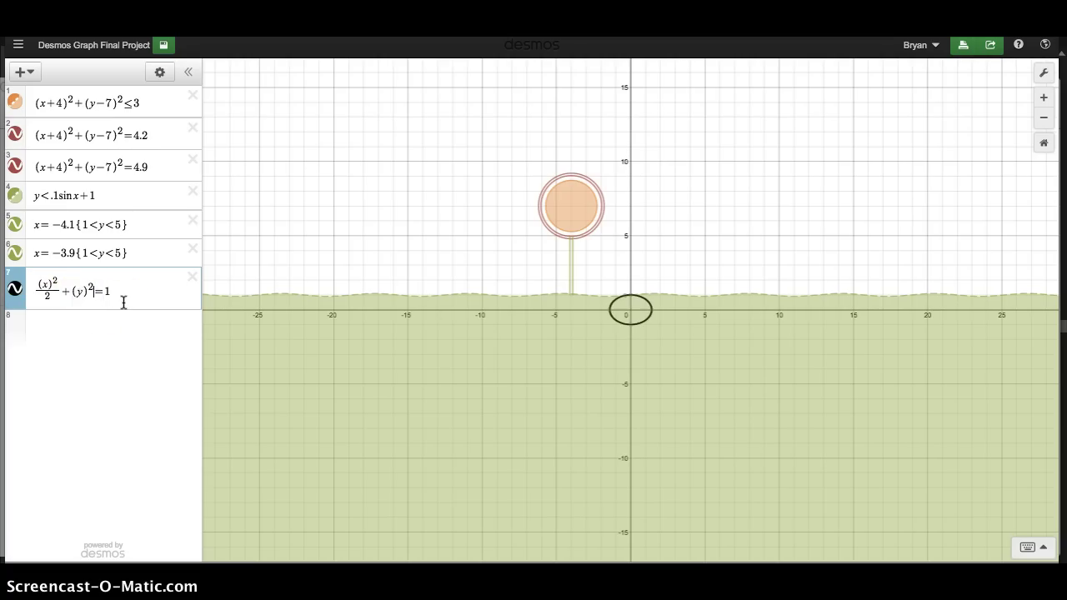
Step: Try wider ellipses by setting the denominator under (x)^2 to 20, 23 and 22
double_click(48, 294)
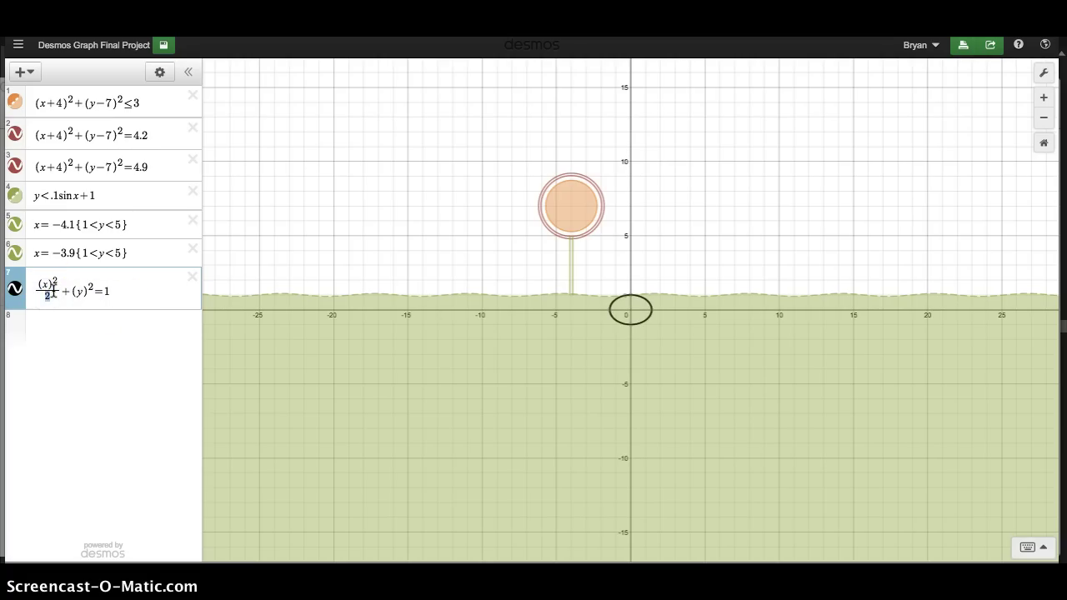
text(20)
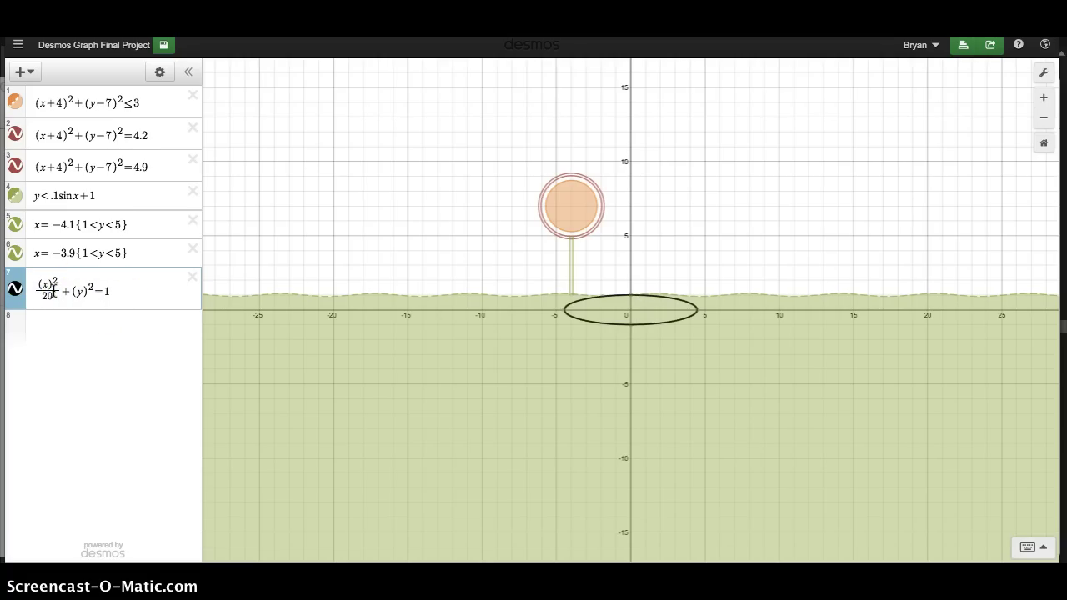
key(BackSpace)
key(BackSpace)
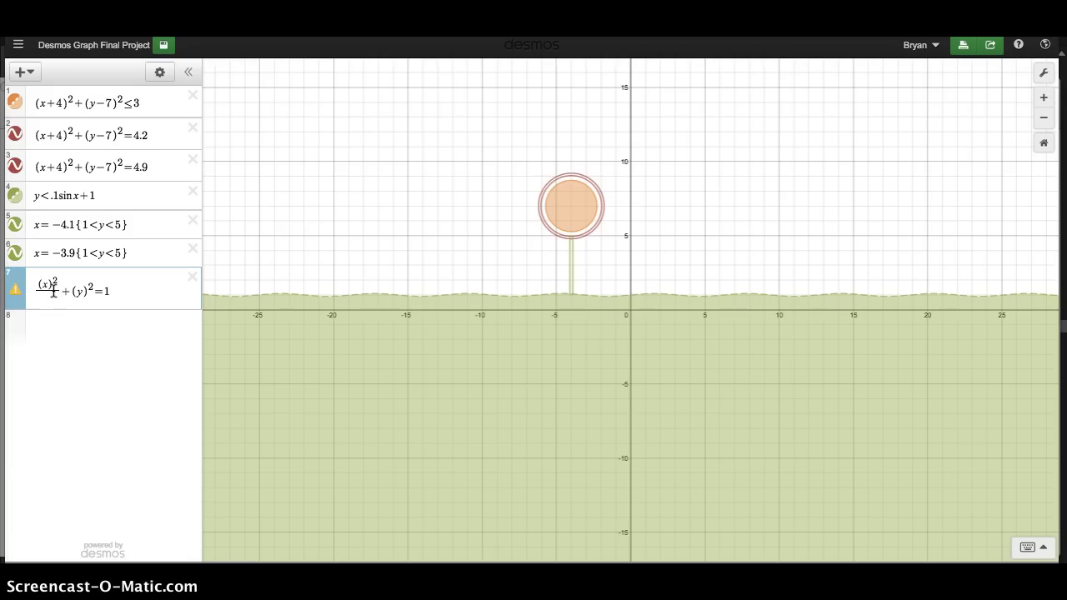
text(23)
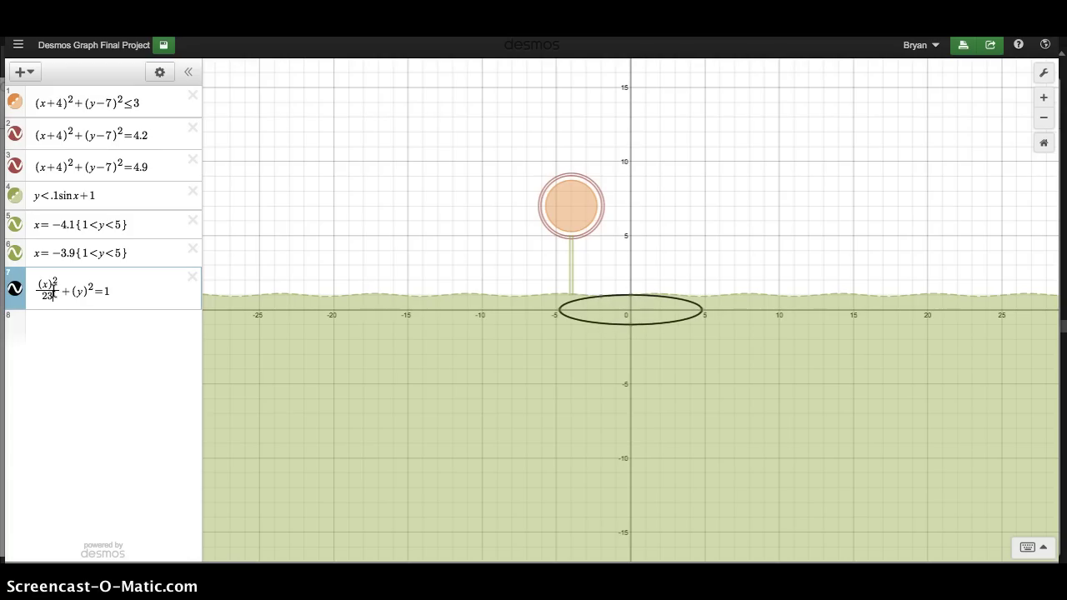
key(BackSpace)
text(3)
key(BackSpace)
click(66, 285)
key(BackSpace)
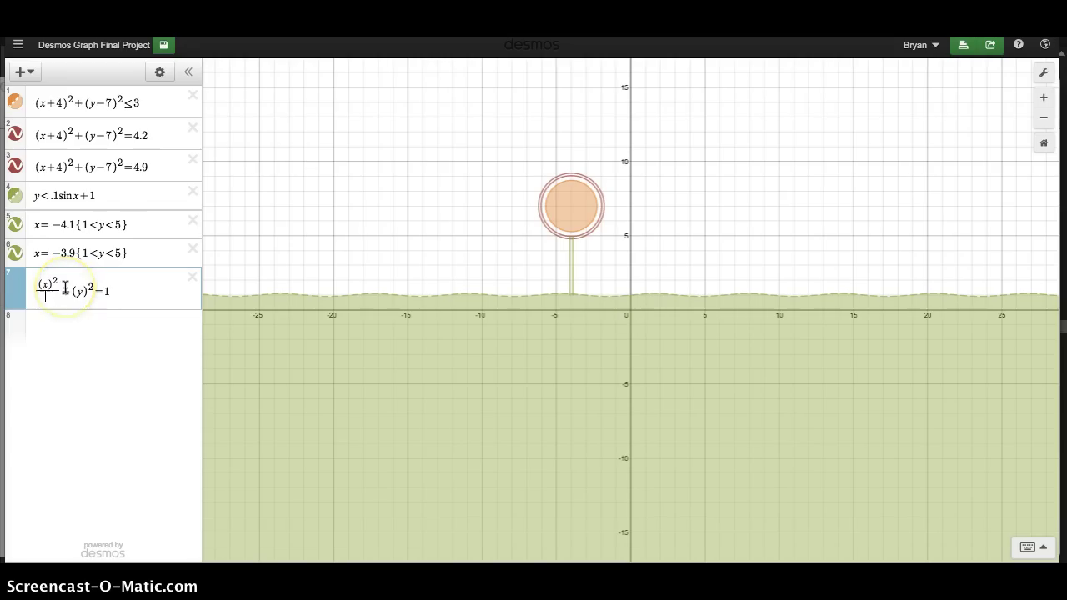
text(22)
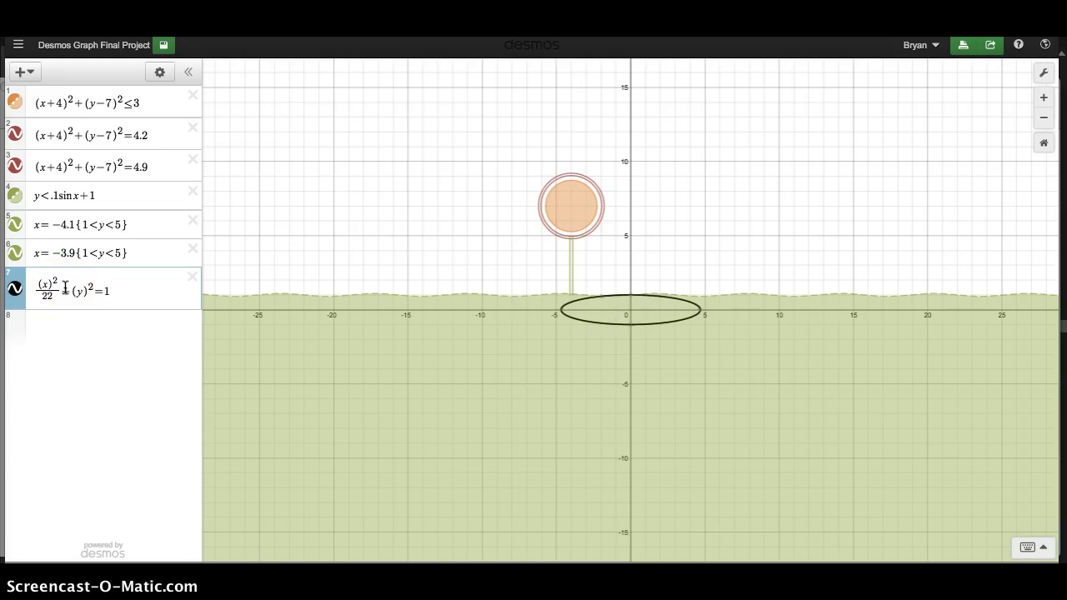
Step: Remove the old denominator under (x)^2 and divide the term by 4 instead
key(BackSpace)
key(BackSpace)
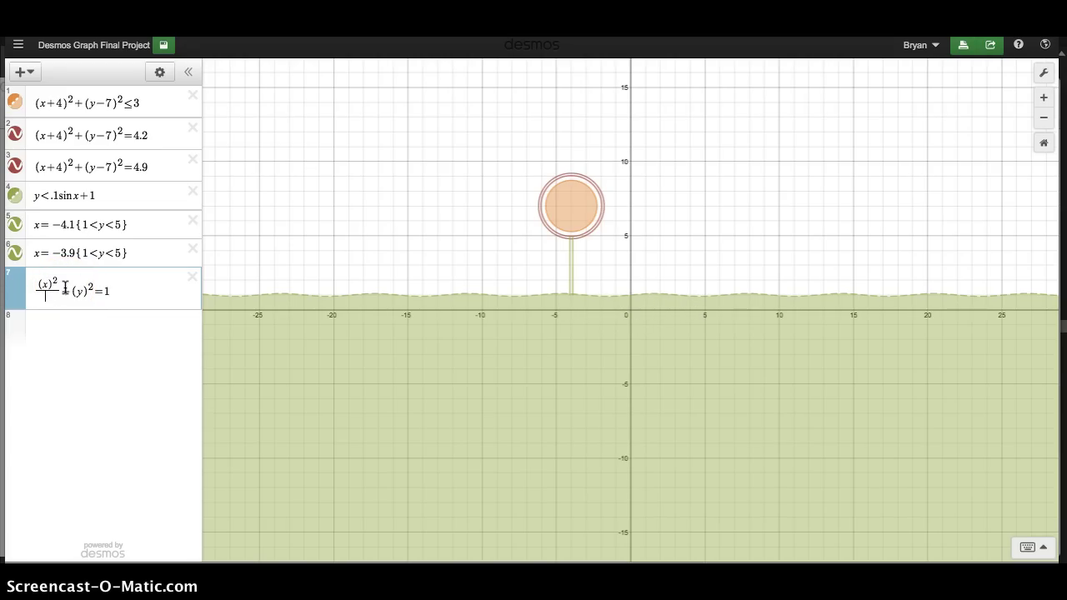
key(BackSpace)
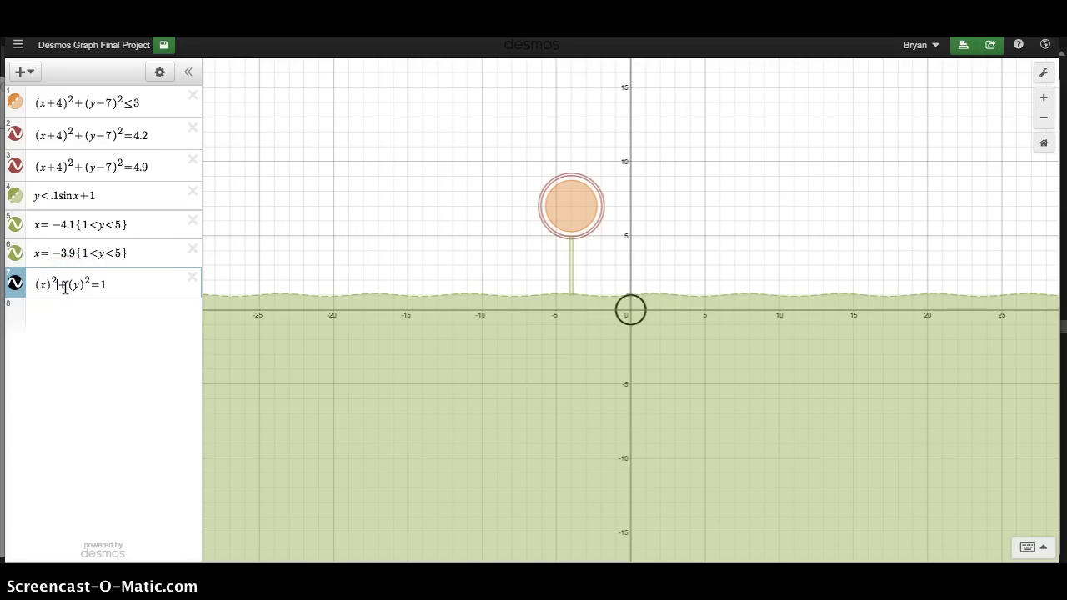
text(2)
key(BackSpace)
text(/4)
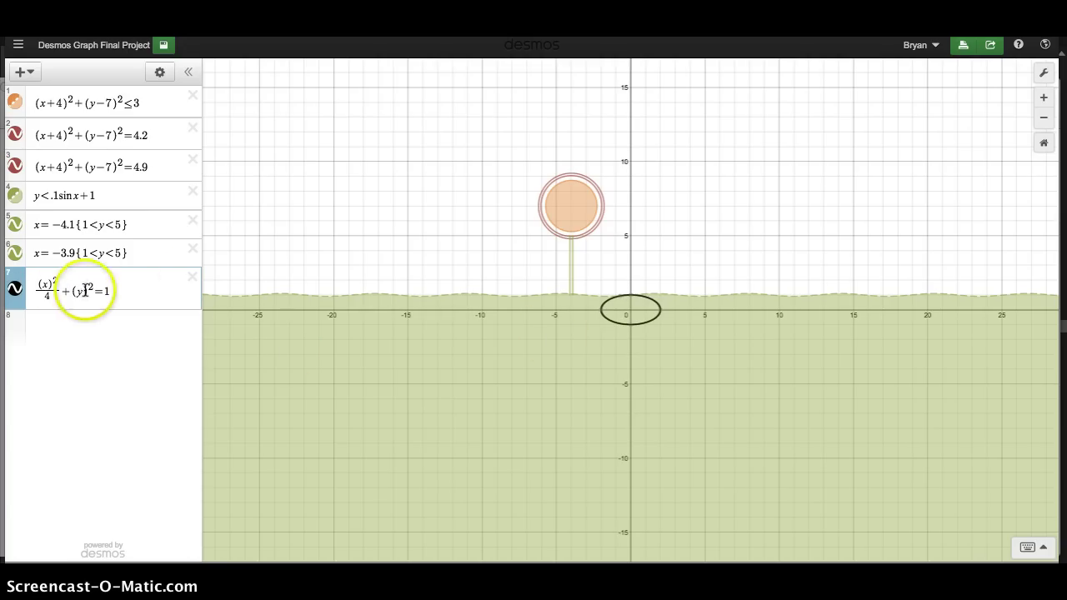
Step: Shift the ellipse up and beside the stem by changing its terms to (x+2)^2 and (y-4)^2
click(81, 290)
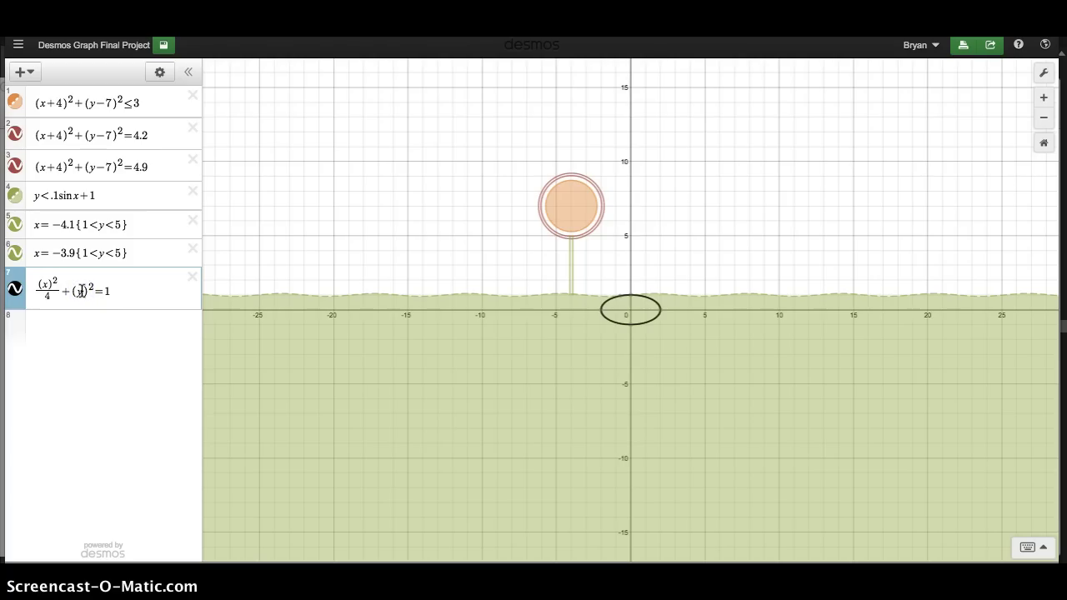
text(-4)
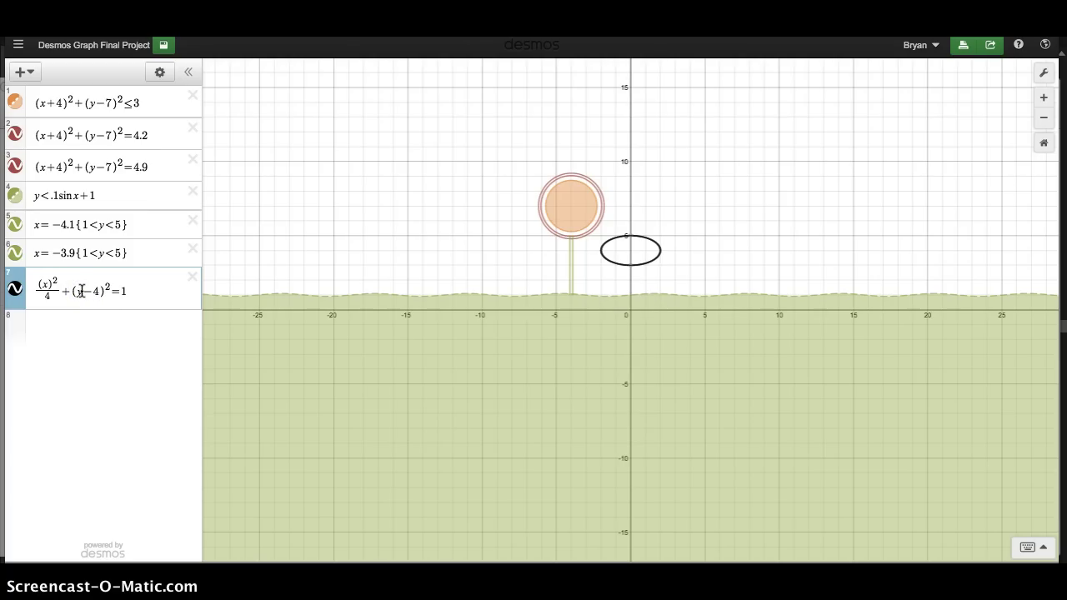
click(47, 283)
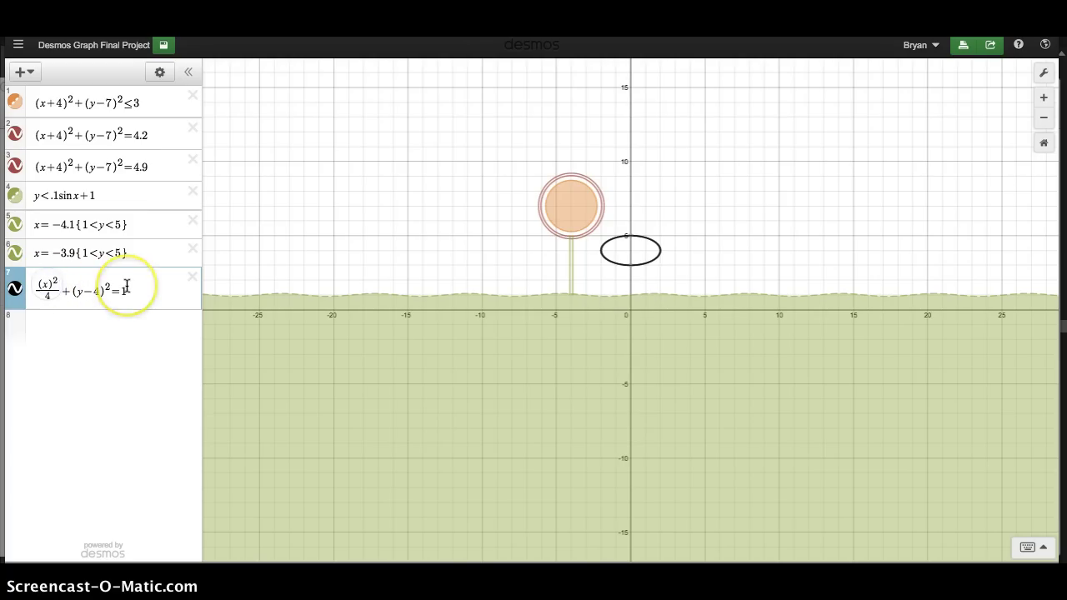
text(+3)
key(BackSpace)
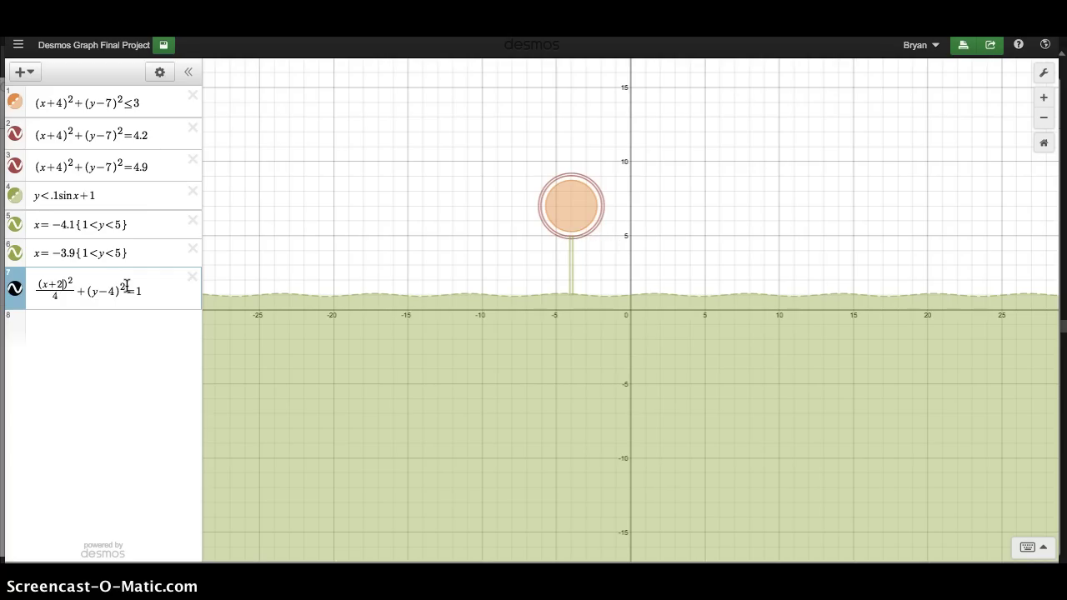
text(2)
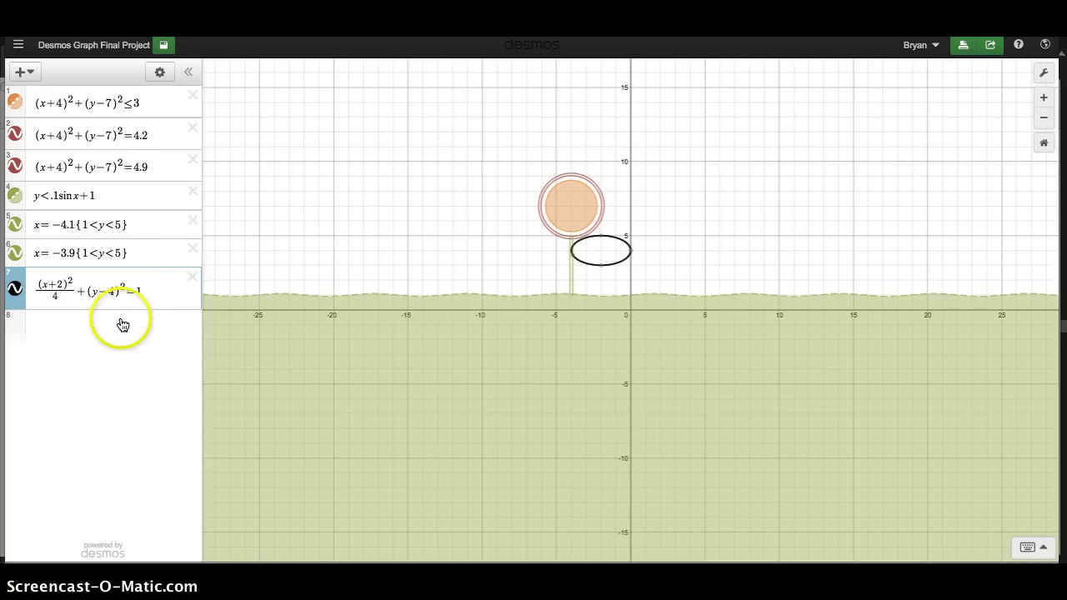
Step: Narrow the ellipse by setting the denominator under (x+2)^2 to 3
click(58, 297)
key(BackSpace)
text(3)
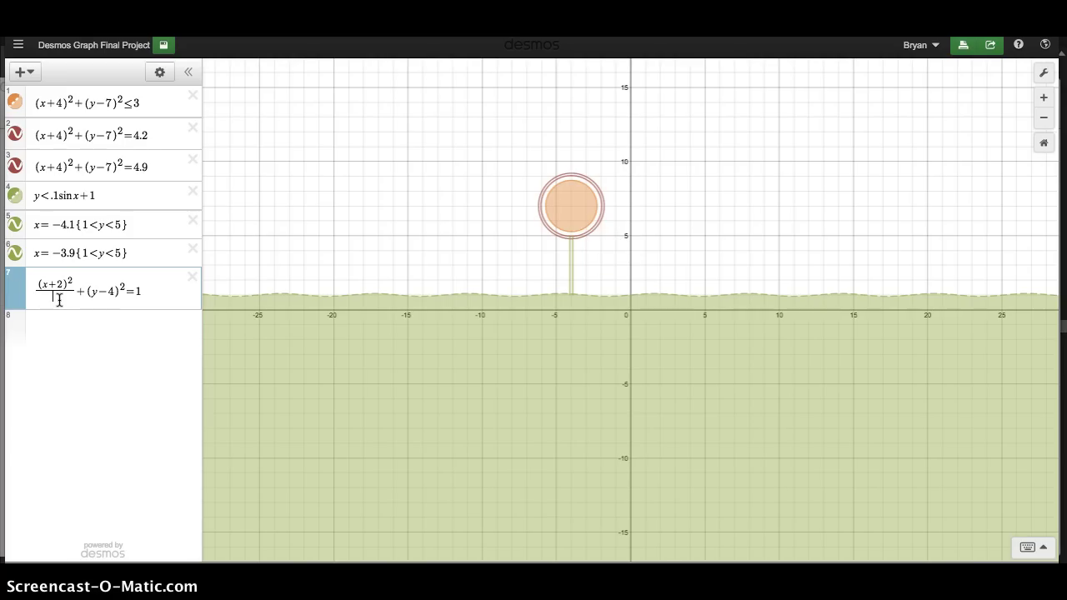
text(2)
key(BackSpace)
text(3)
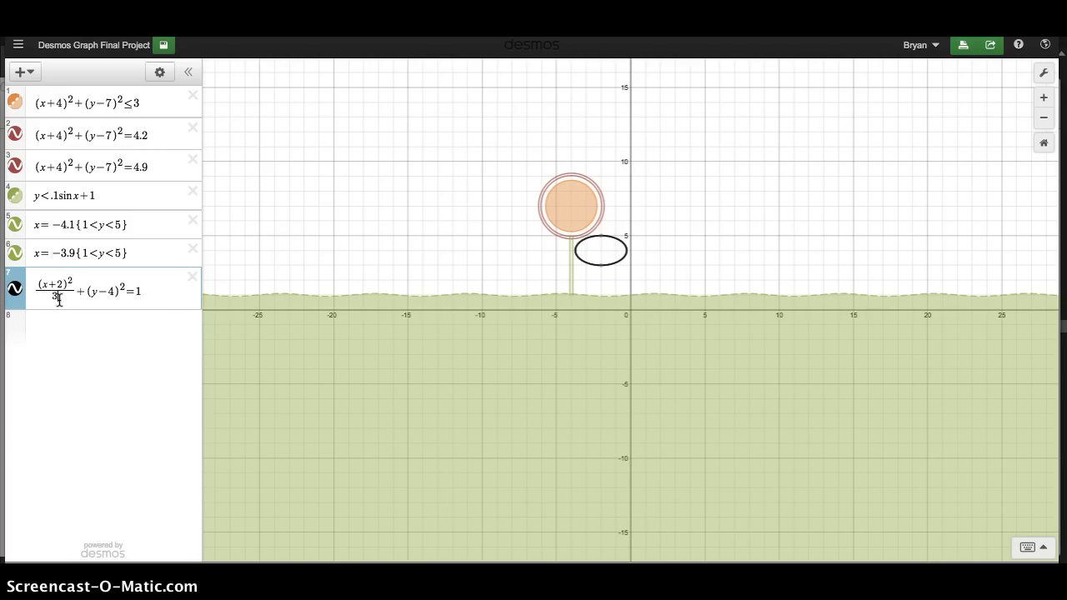
Step: Lower the ellipse slightly by changing its y term to (y-3.5)^2
click(114, 291)
key(BackSpace)
text(3)
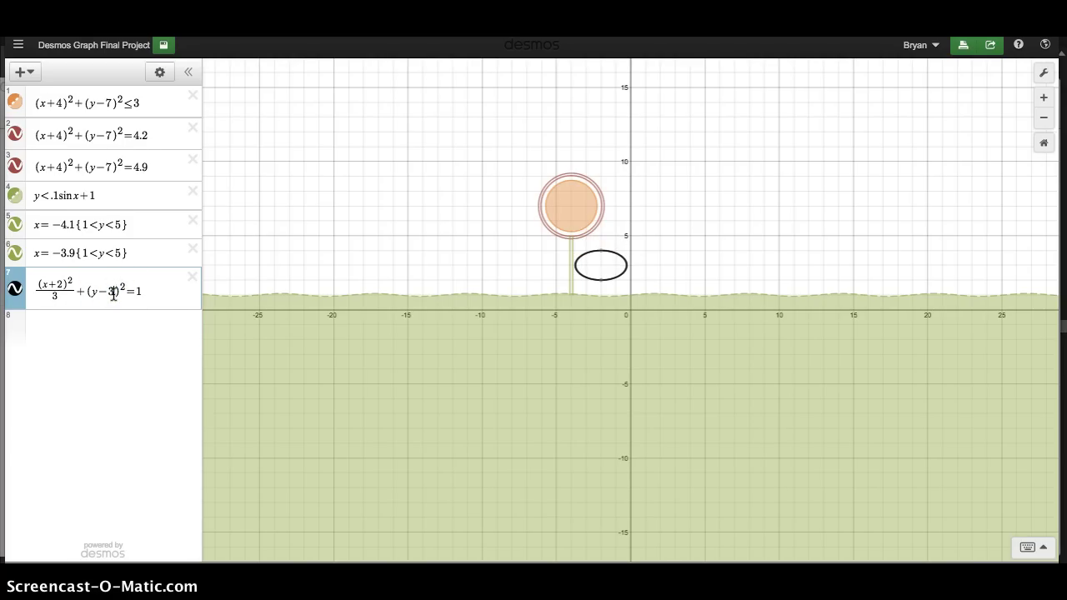
key(BackSpace)
text(3.5)
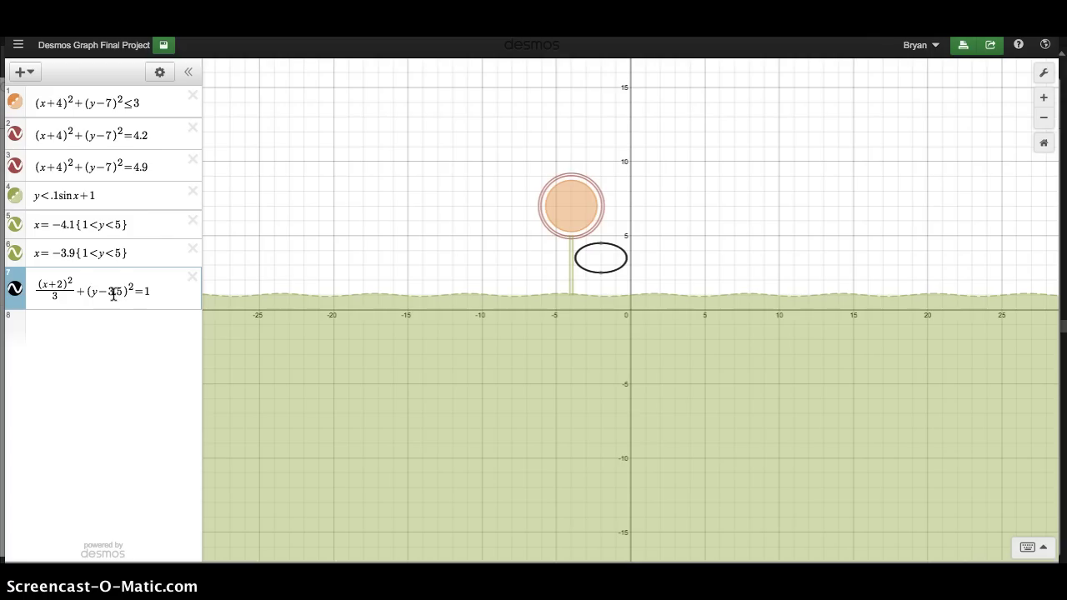
Step: Change the color of the ellipse beside the stem to green
click(94, 291)
click(15, 289)
click(115, 296)
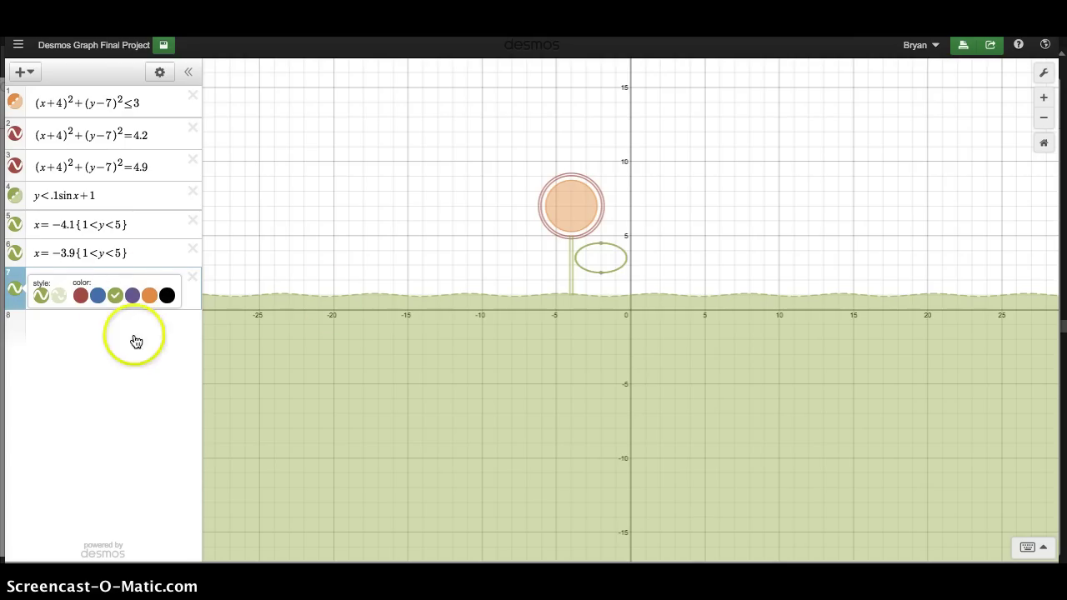
Step: Shade the inside of the green ellipse by replacing the equals sign in its equation with <
click(137, 292)
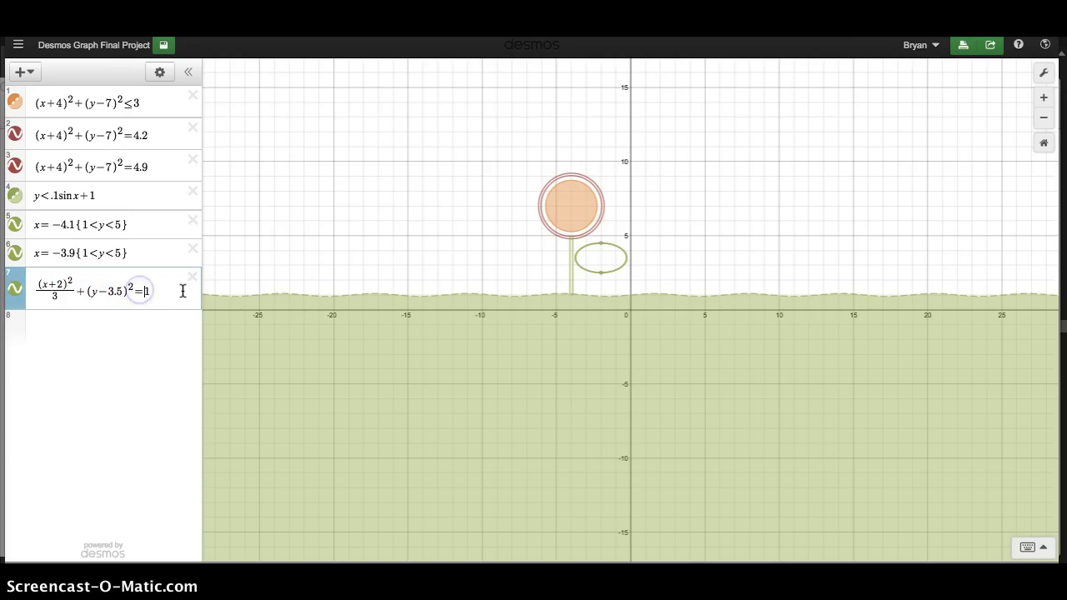
key(BackSpace)
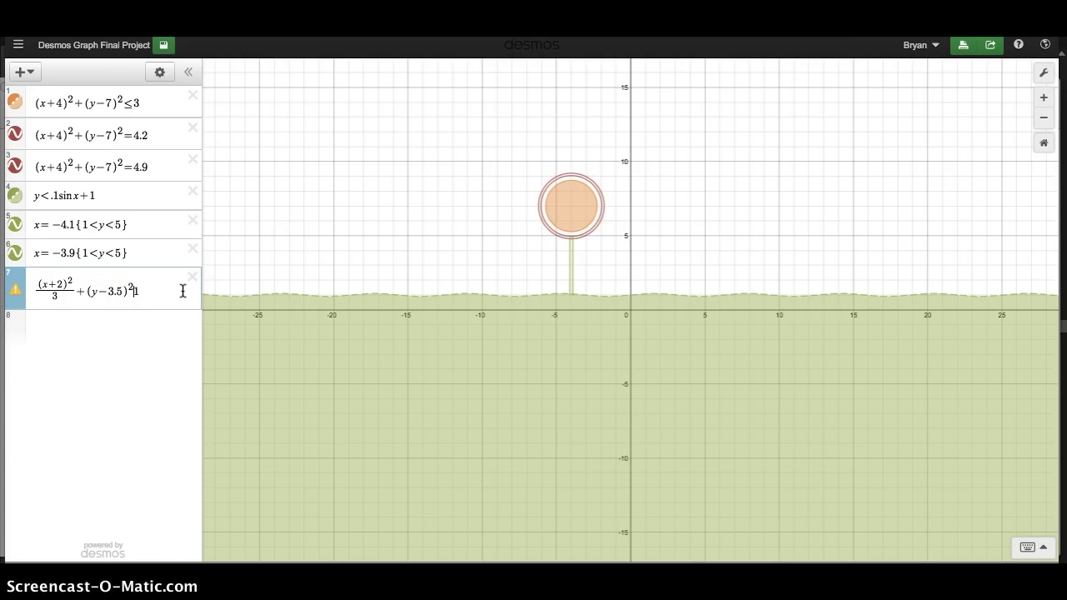
text(<)
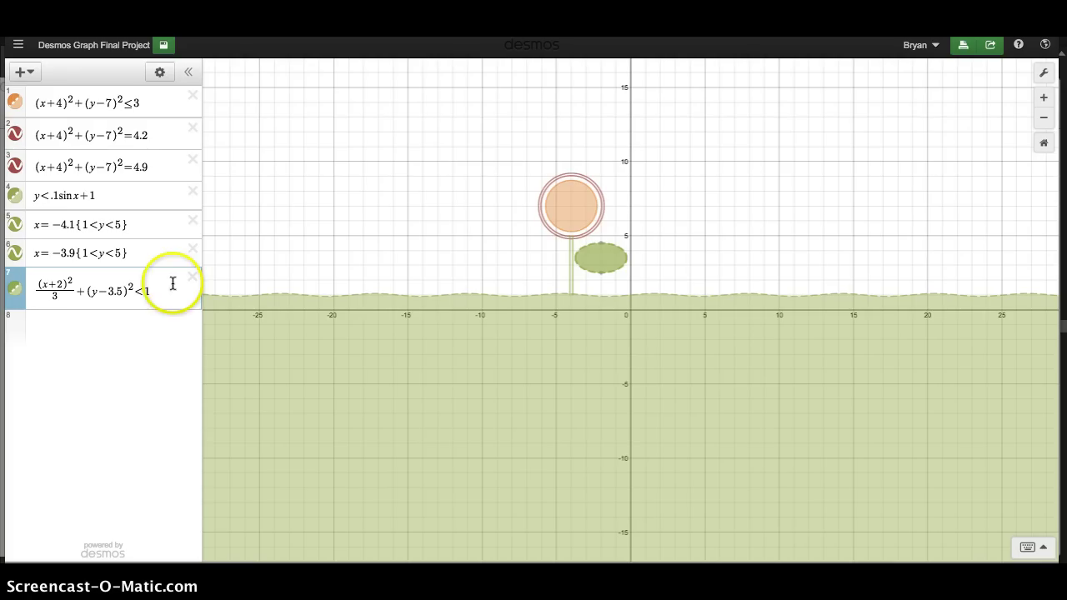
click(170, 376)
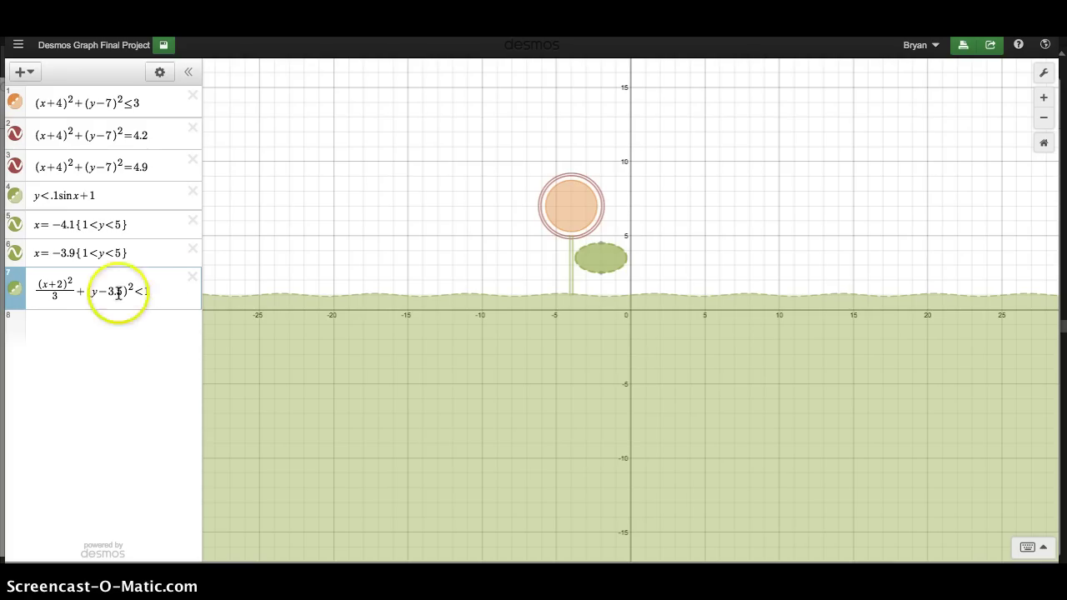
Step: Give the shaded green ellipse a solid boundary by changing < to ≤ in its inequality
click(19, 290)
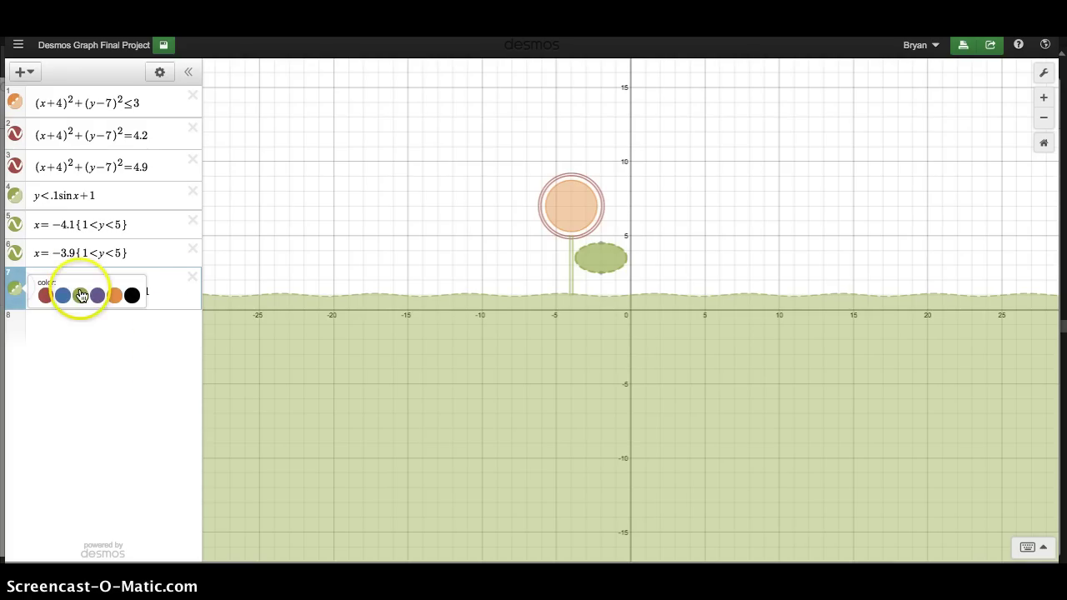
click(16, 290)
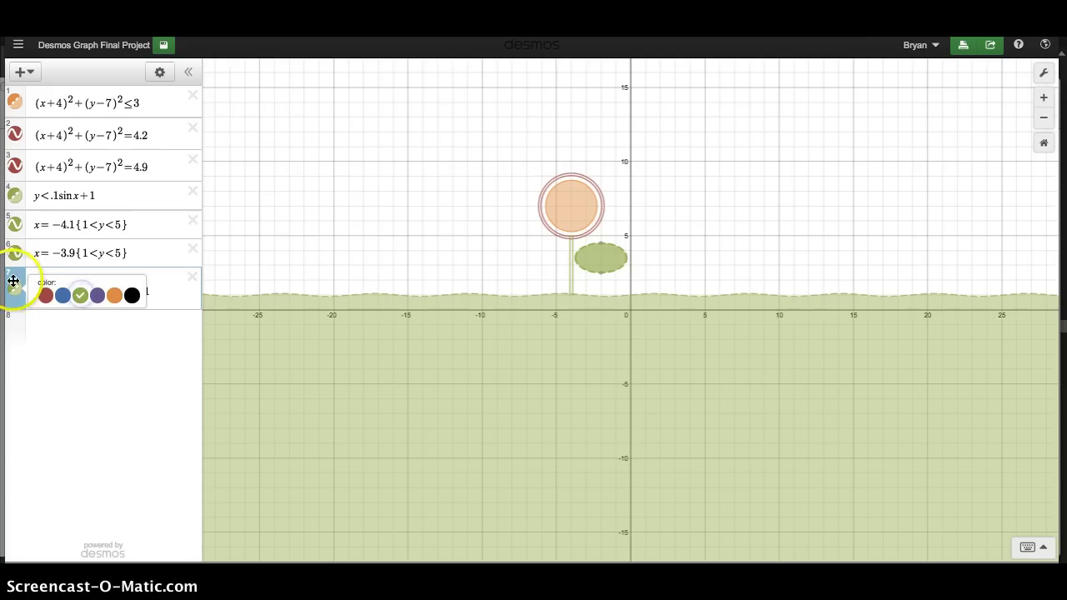
click(141, 296)
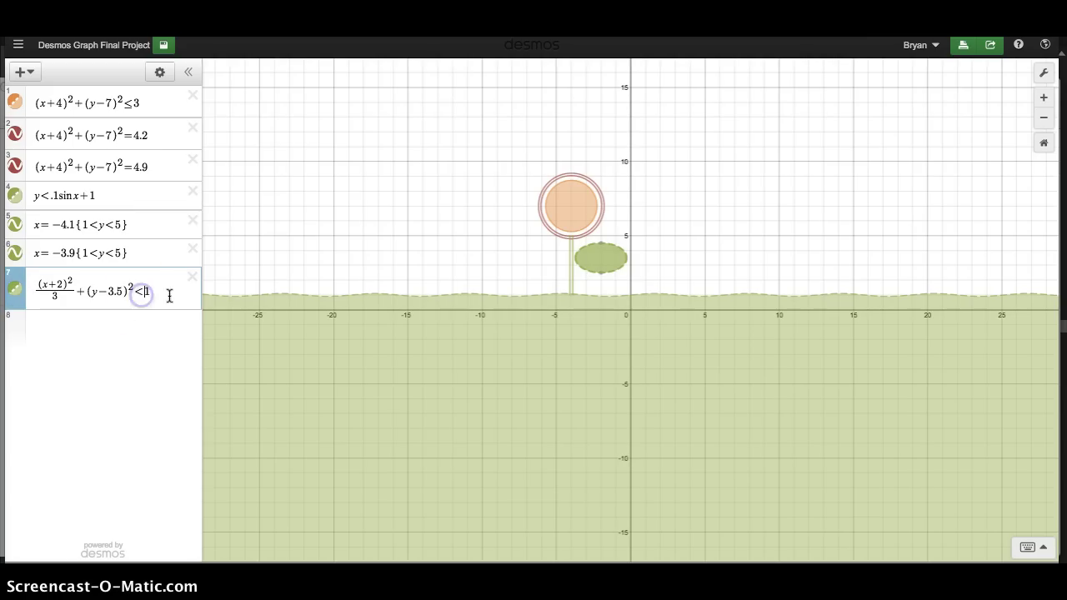
click(254, 292)
text(=)
click(254, 294)
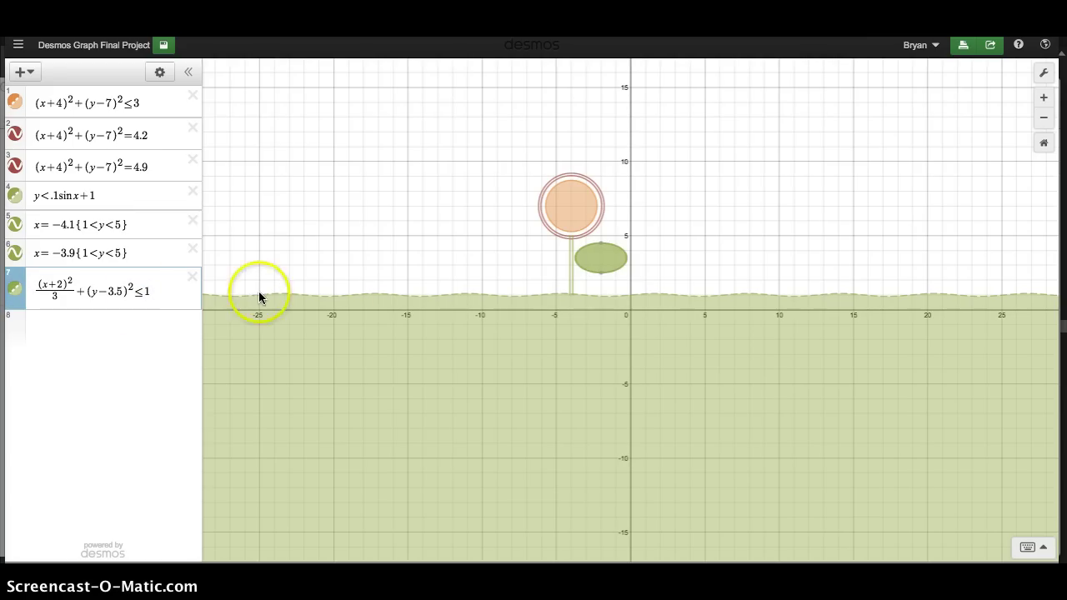
Step: Duplicate the ellipse inequality (x+2)^2/3+(y-3.5)^2≤1 in a new expression
click(134, 327)
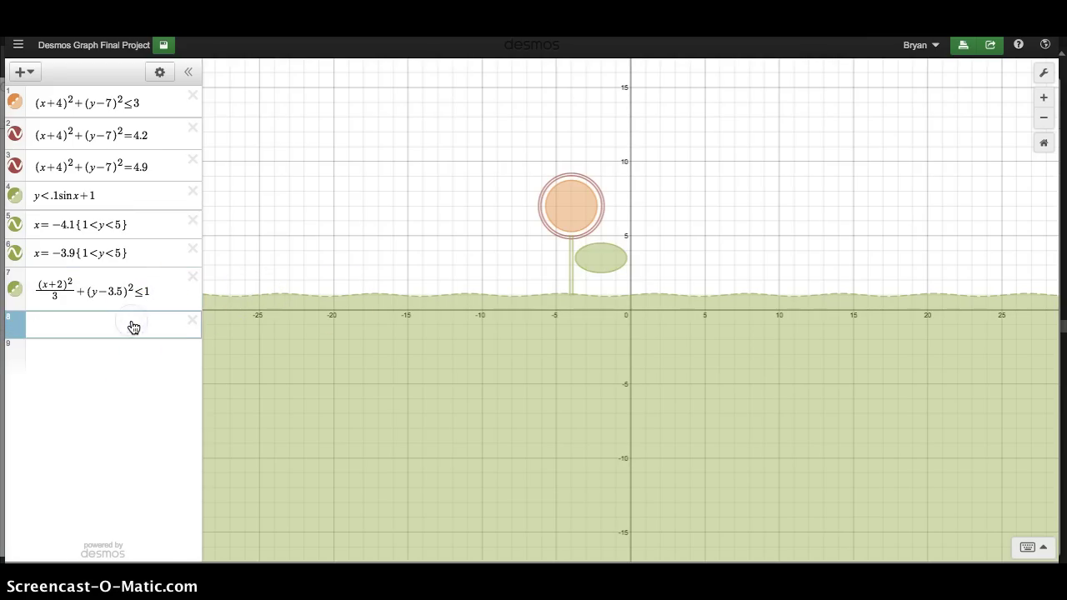
drag(163, 285, 45, 333)
text((x+2)^2/3+(y-3.5)^2≤1)
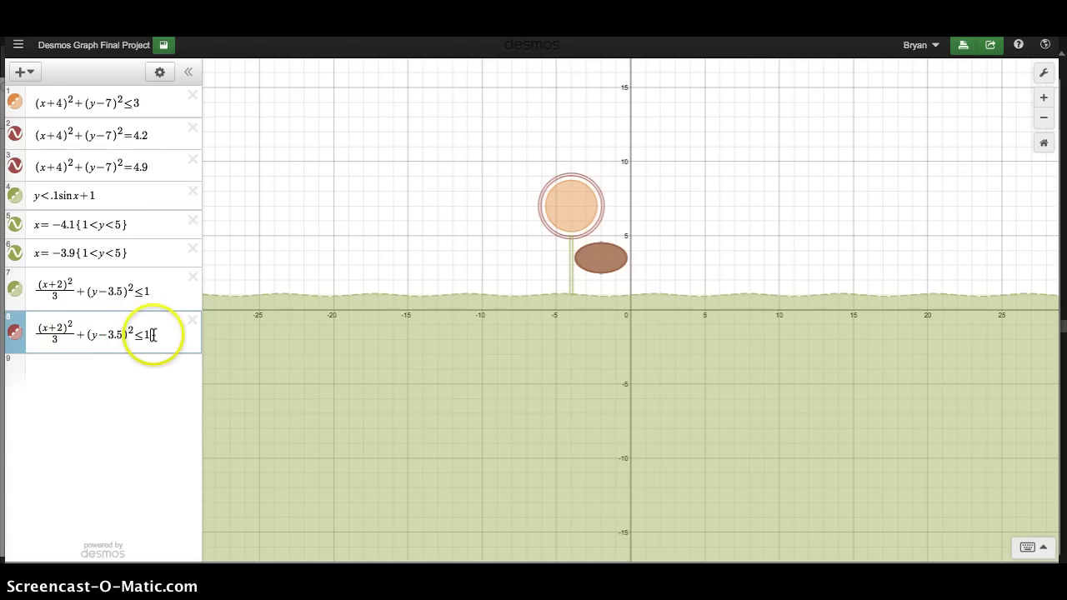
Step: Shift the duplicated ellipse to the opposite side of the stem by changing its x term to (x+6)^2
click(61, 326)
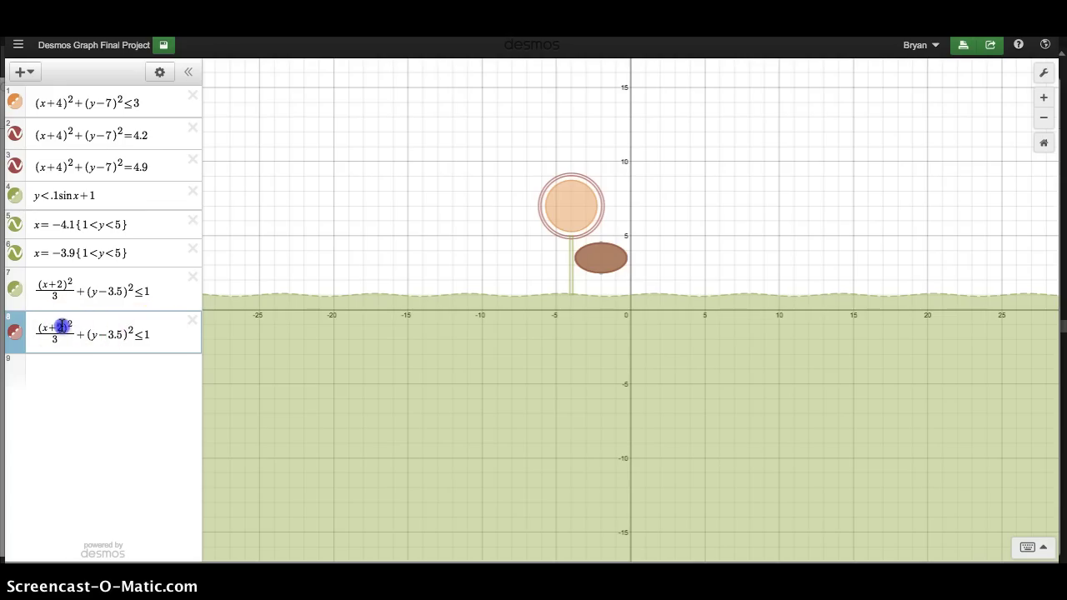
text(5)
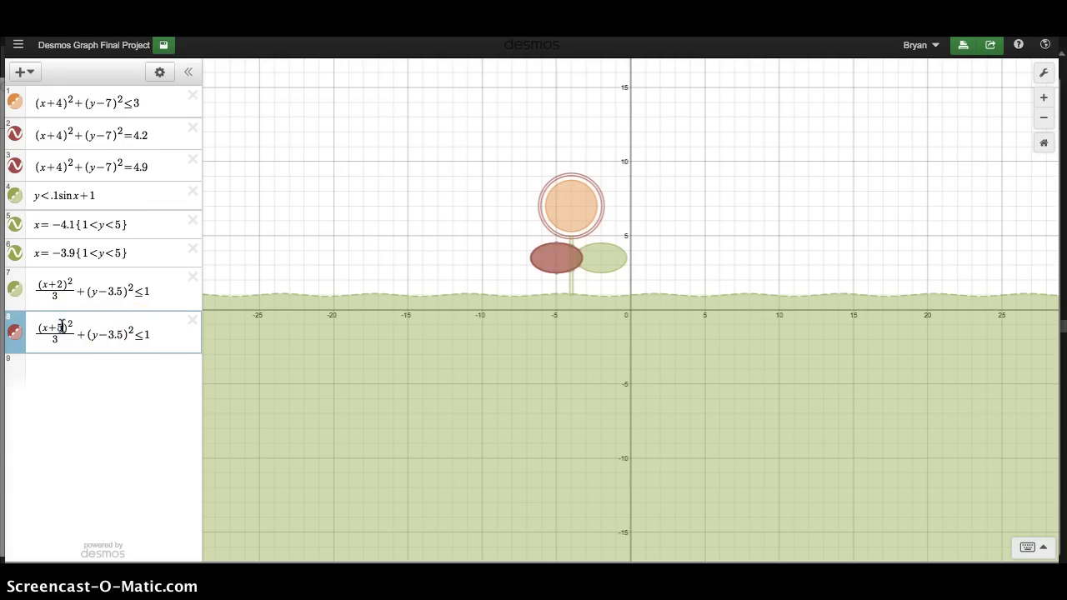
key(BackSpace)
text(7)
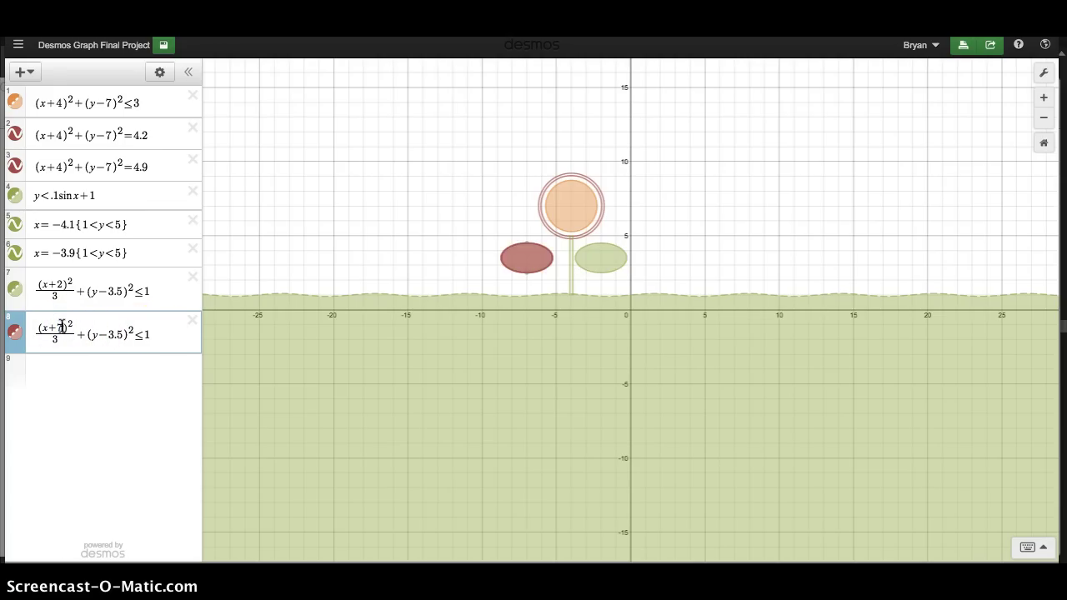
key(BackSpace)
text(6)
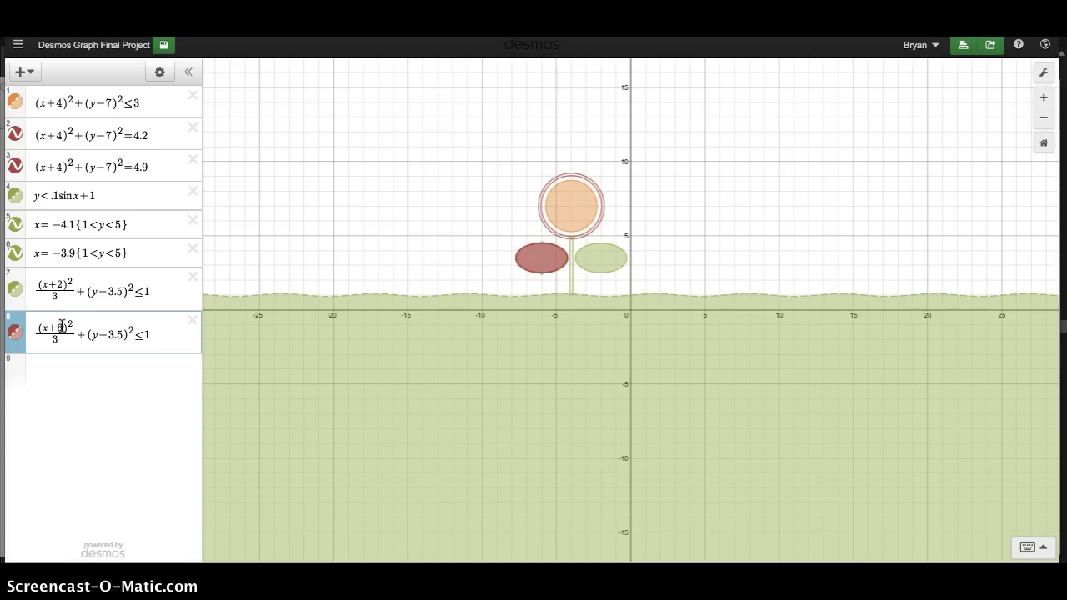
Step: Change the color of the duplicated ellipse, the (x+6)^2 one, to green
click(75, 378)
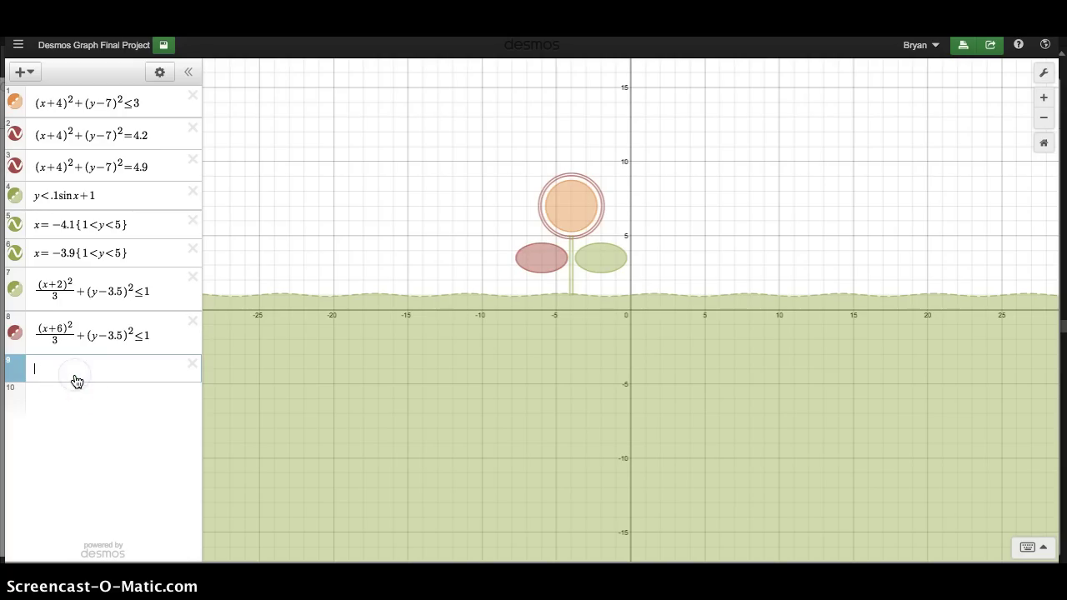
click(16, 334)
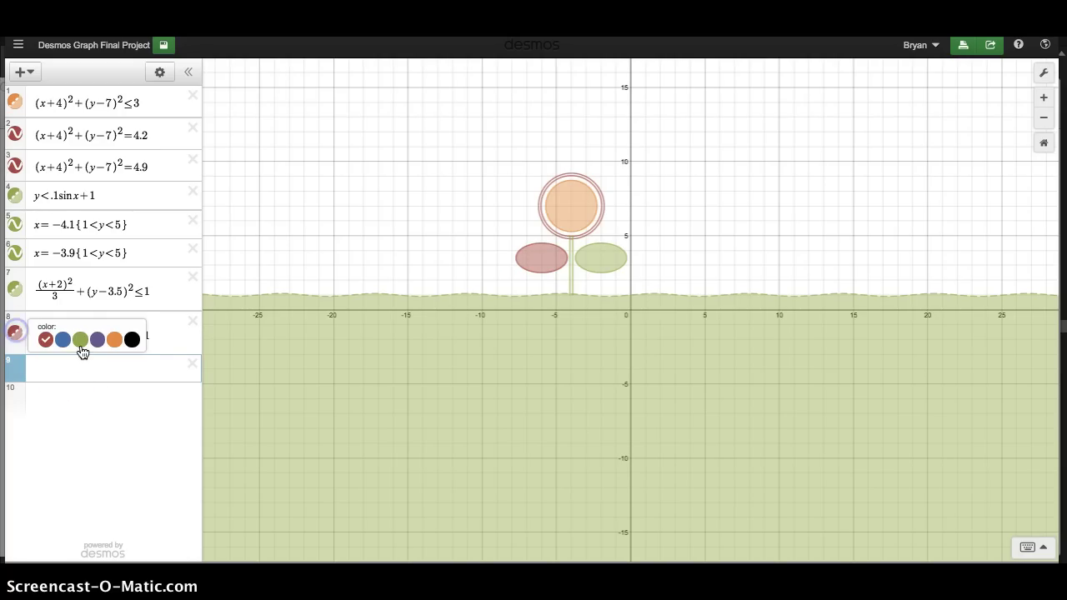
click(79, 343)
click(125, 412)
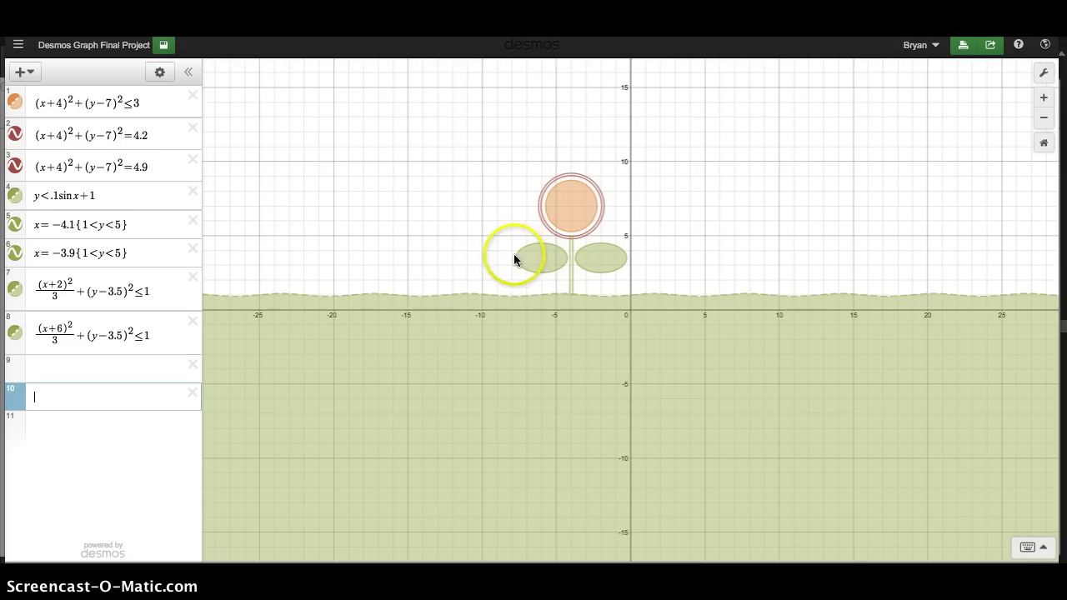
Step: Cut the (x+2)^2 ellipse down to its upper half by adding the restriction {y>3.5}
click(159, 290)
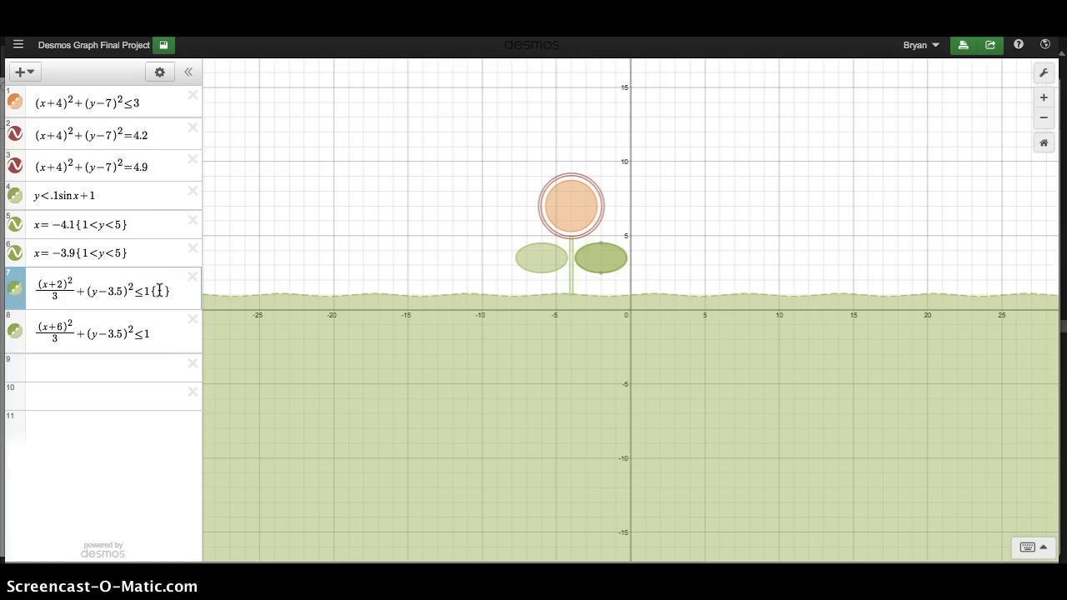
text({x)
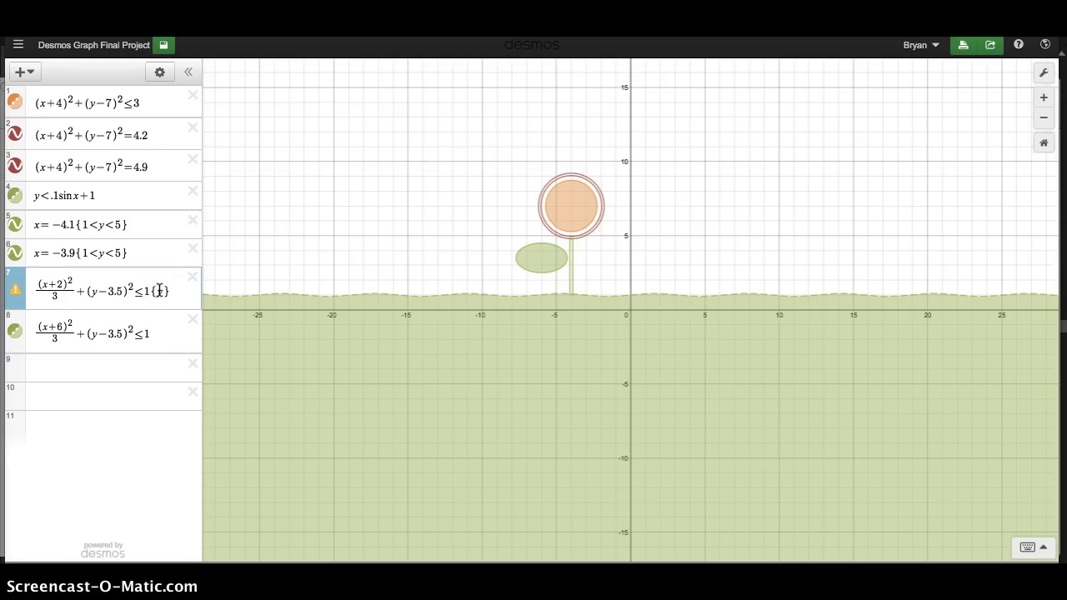
text(<4)
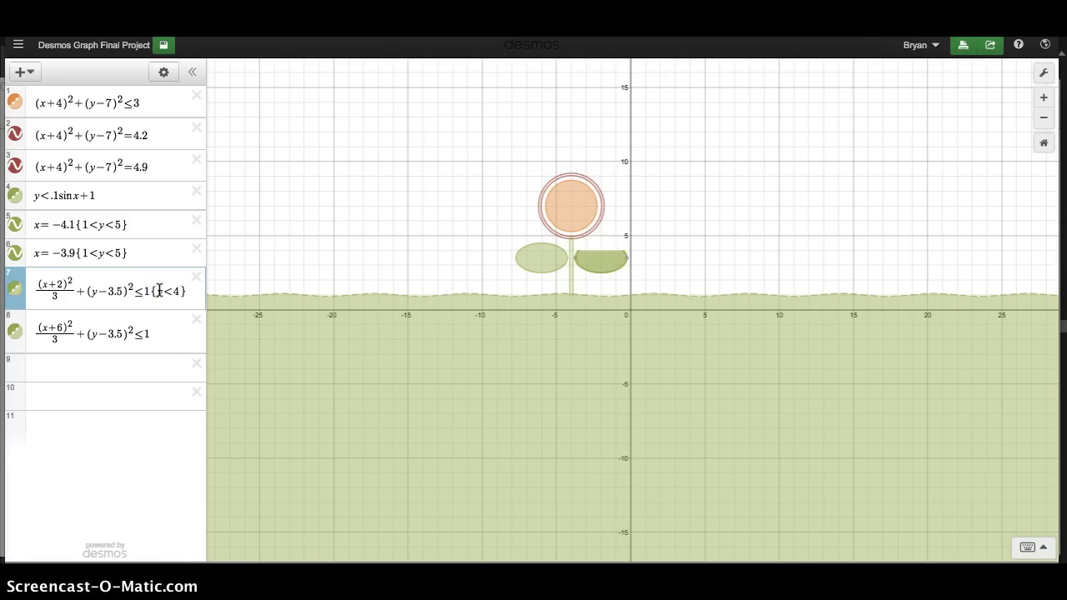
key(BackSpace)
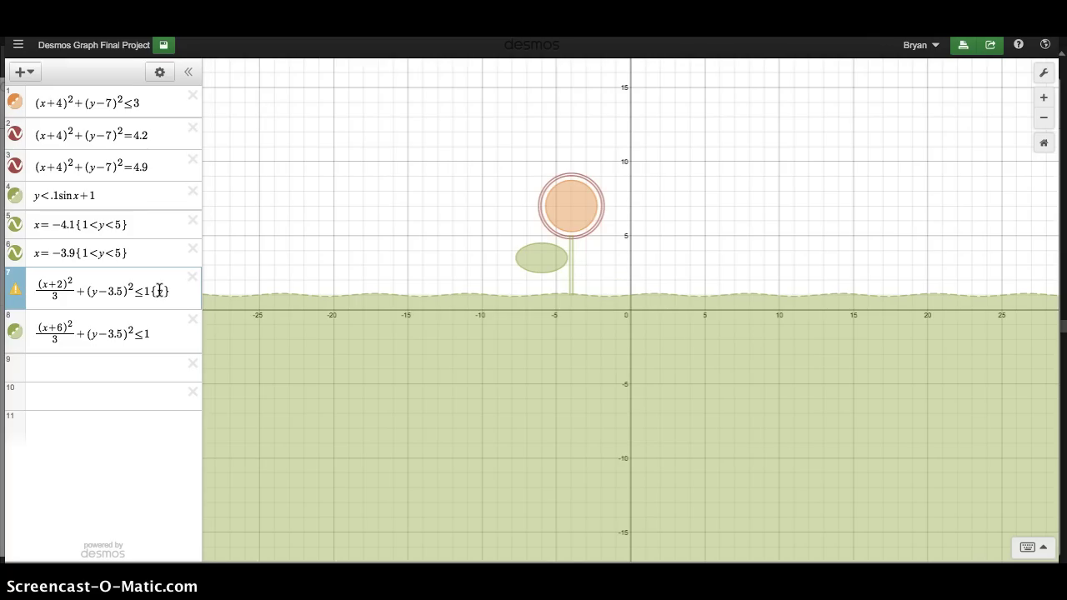
text(>4)
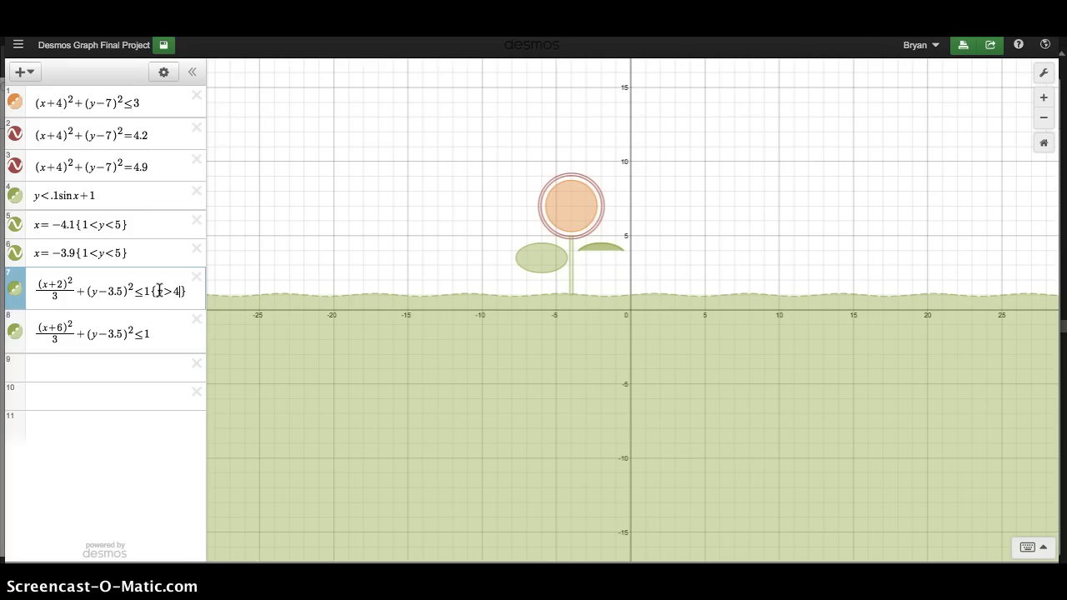
key(BackSpace)
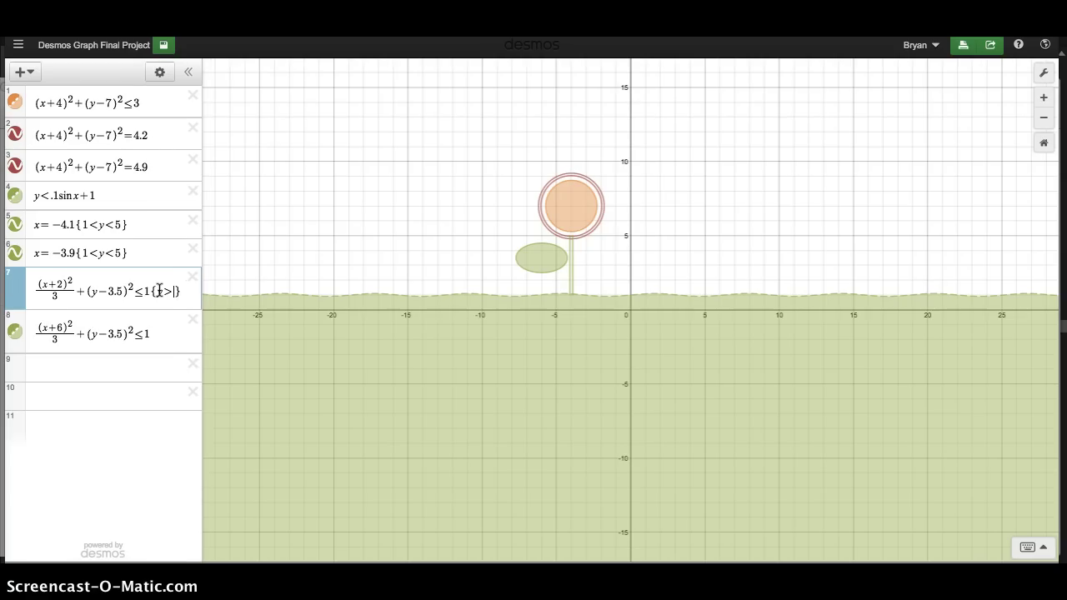
text(3.5)
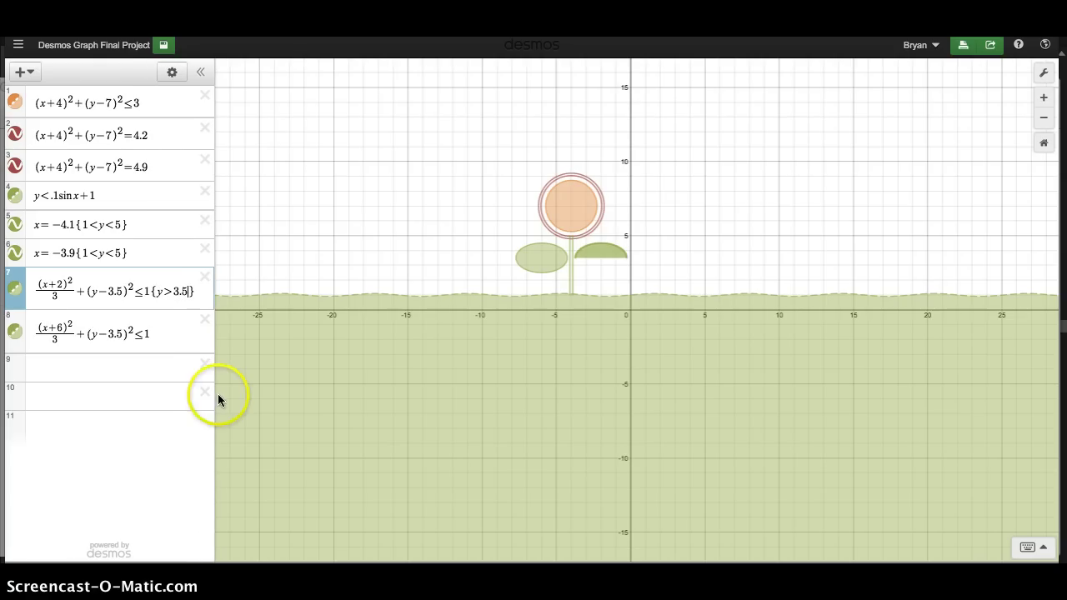
Step: Copy the {y>3.5} restriction onto the end of the (x+6)^2 ellipse inequality
drag(193, 291, 148, 291)
key(ctrl+c)
click(156, 326)
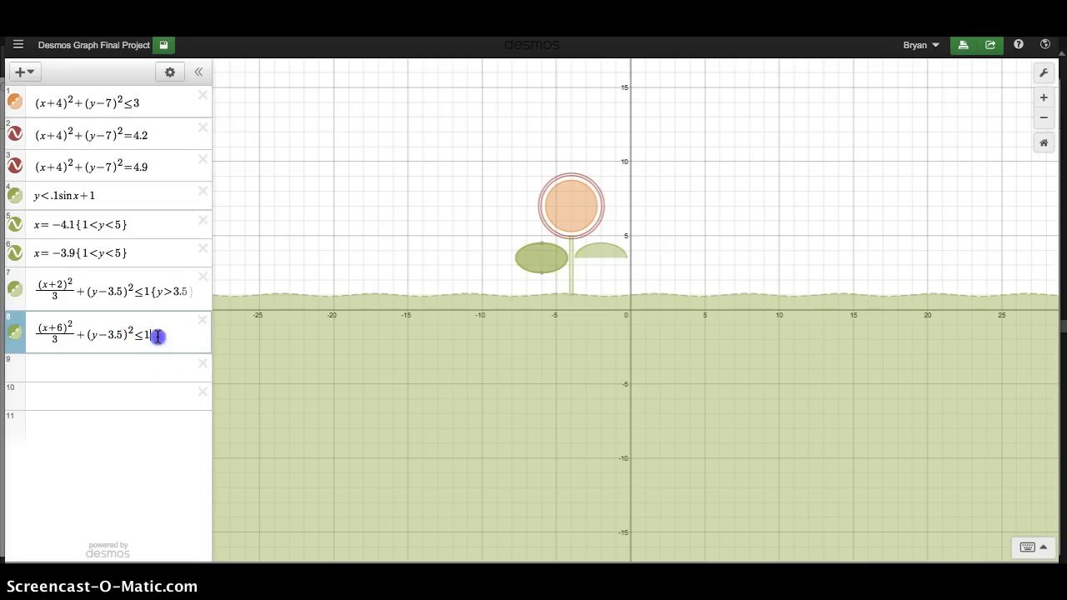
key(ctrl+v)
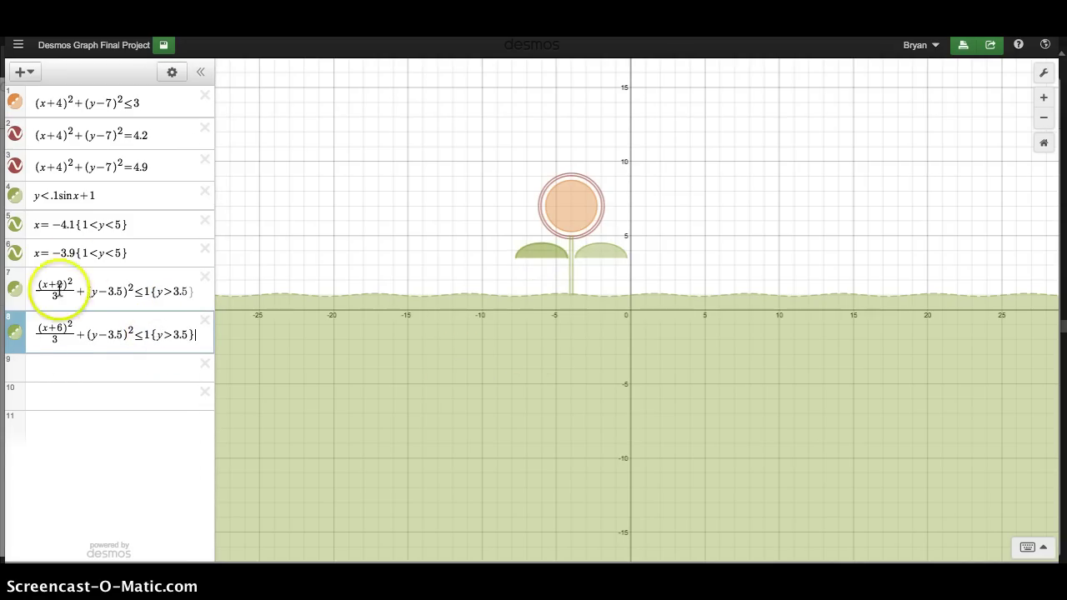
click(174, 476)
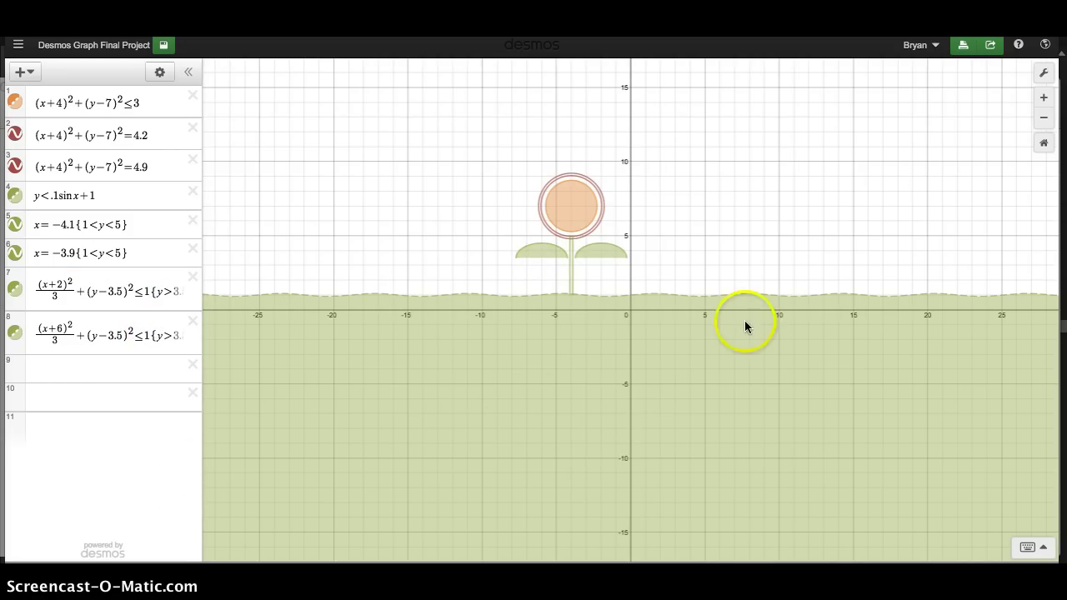
Step: Add a folder named "flower center" to the expression list
scroll(744, 327, up, 2)
scroll(742, 332, down, 1)
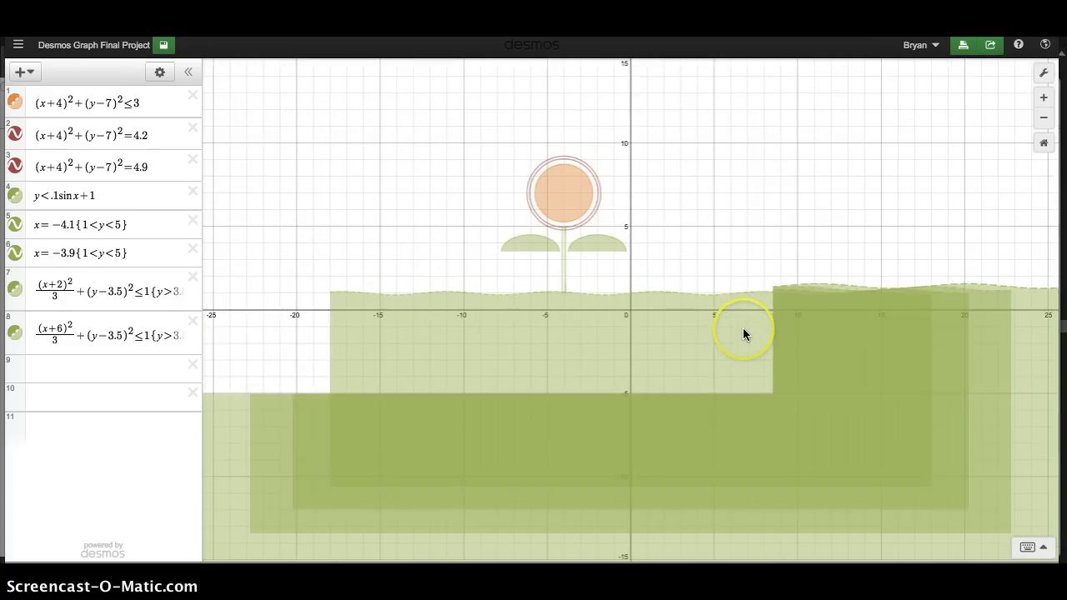
scroll(723, 328, down, 1)
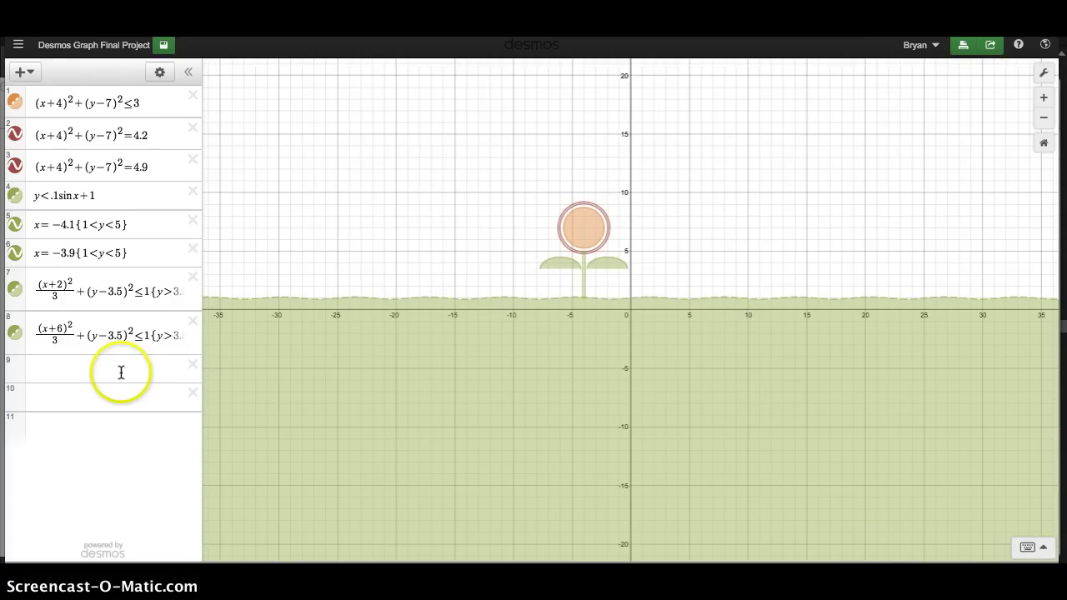
click(23, 74)
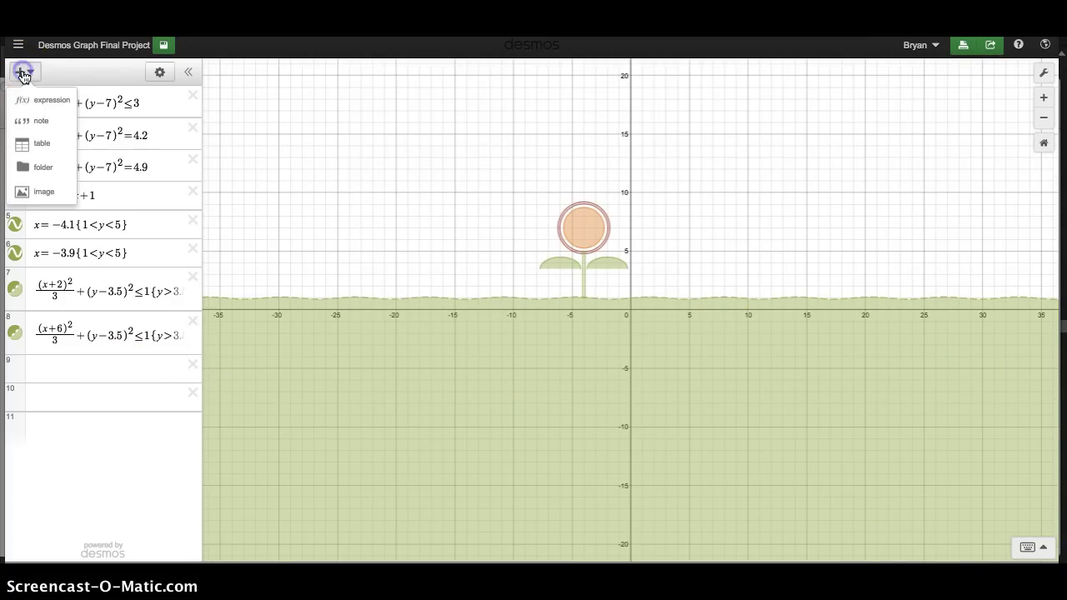
click(43, 171)
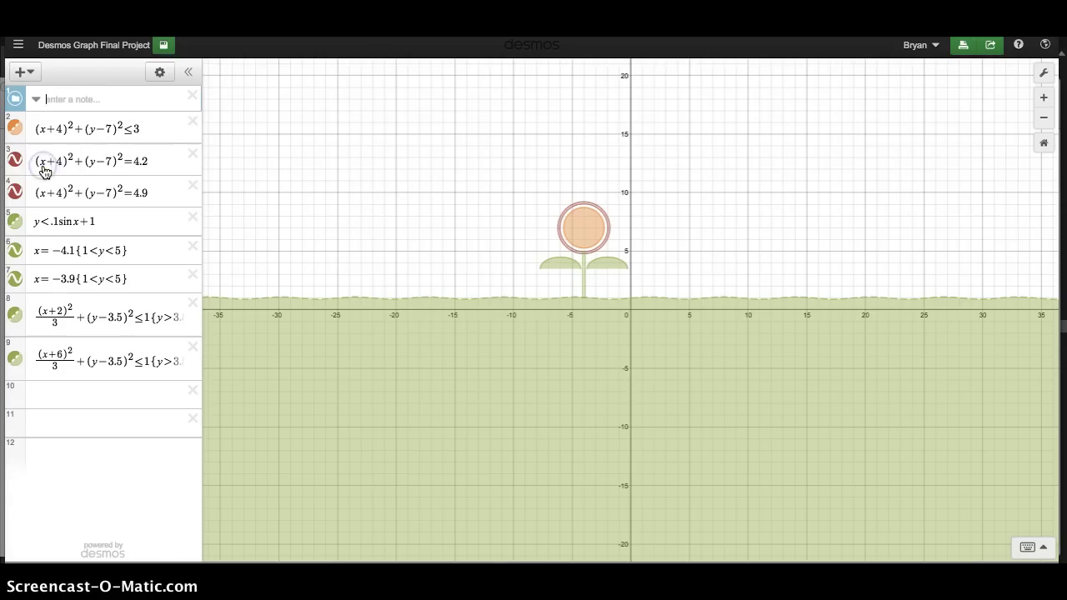
text(flower ce)
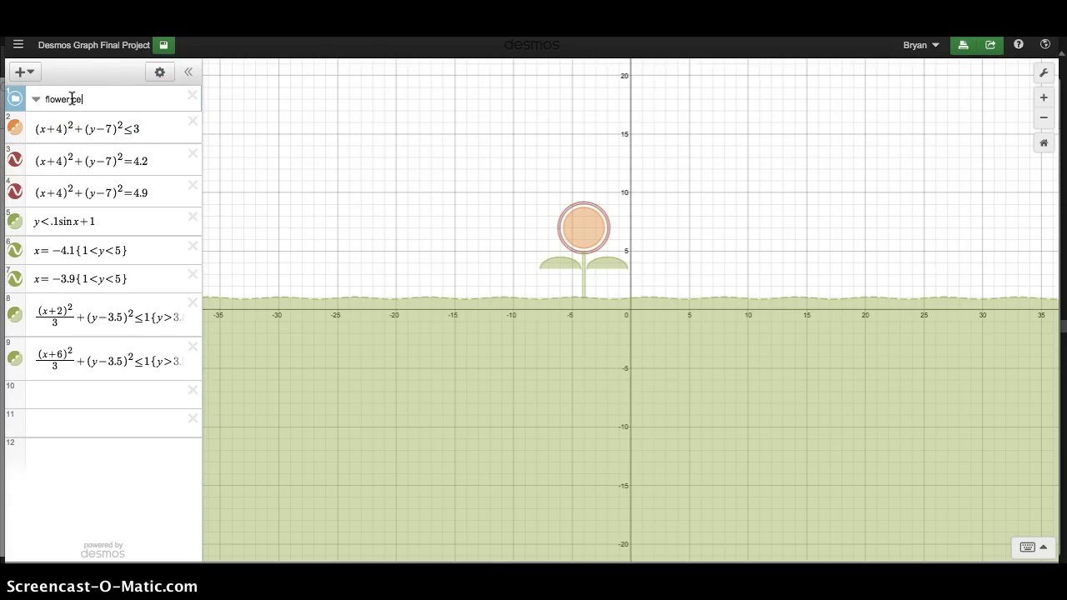
text(nter)
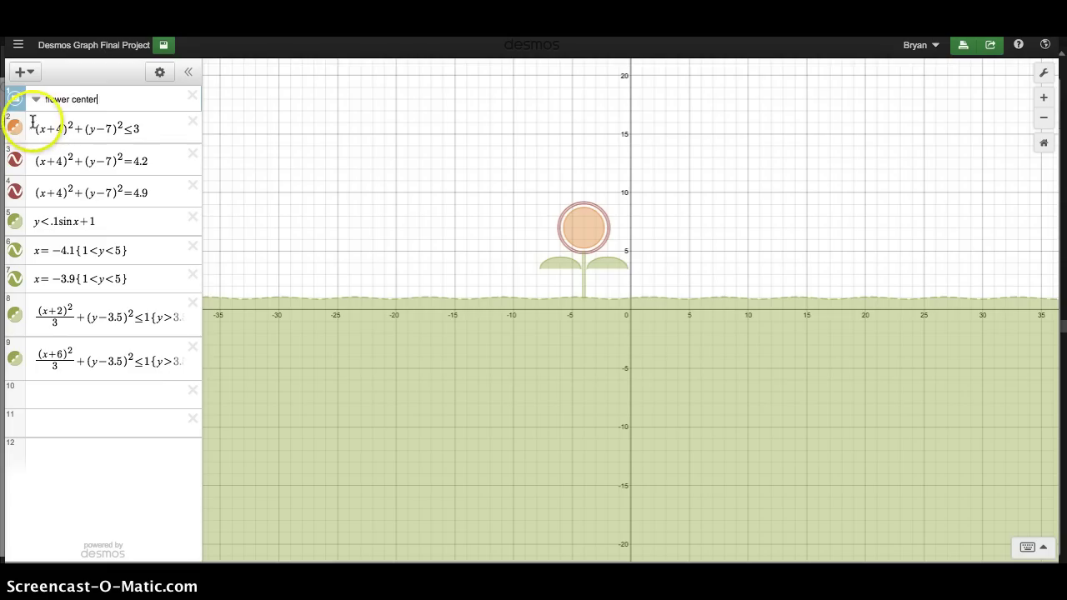
Step: Move the three circle expressions into the flower center folder and collapse it
mouse_move(15, 132)
mouse_down()
mouse_move(43, 95)
mouse_move(55, 112)
mouse_move(50, 129)
mouse_move(16, 133)
mouse_up()
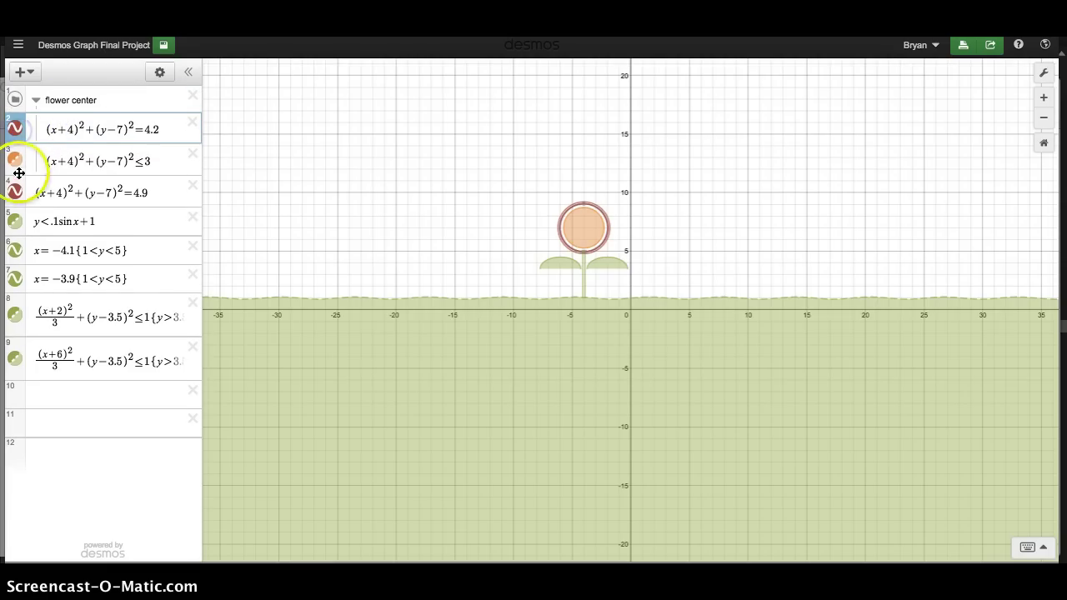
drag(18, 180, 17, 131)
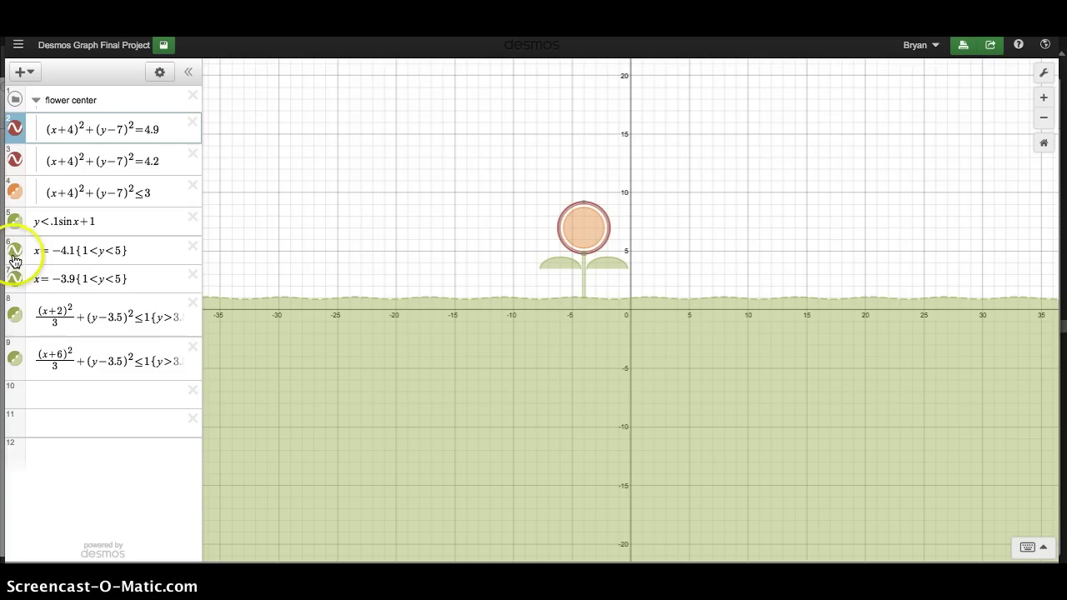
click(37, 100)
Step: Add a second folder named "flower stem" below the flower center folder
click(25, 72)
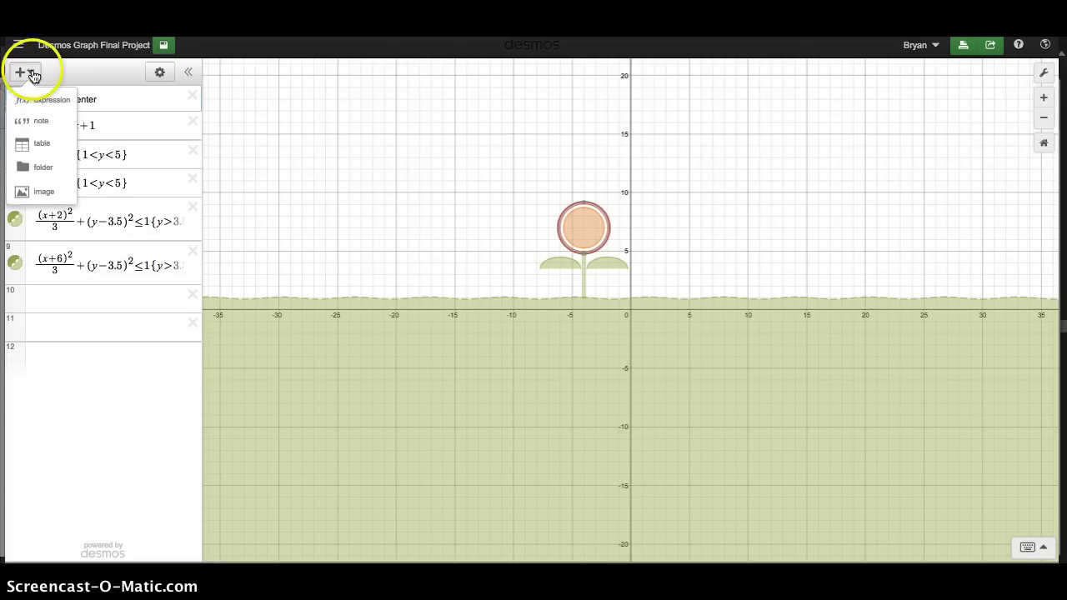
click(38, 164)
click(67, 125)
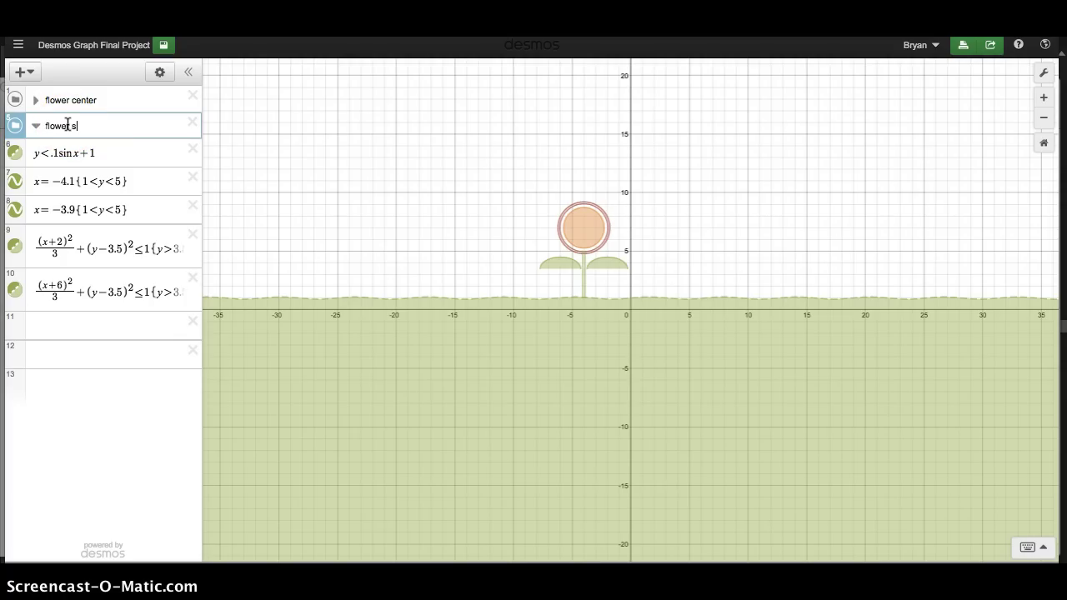
click(121, 398)
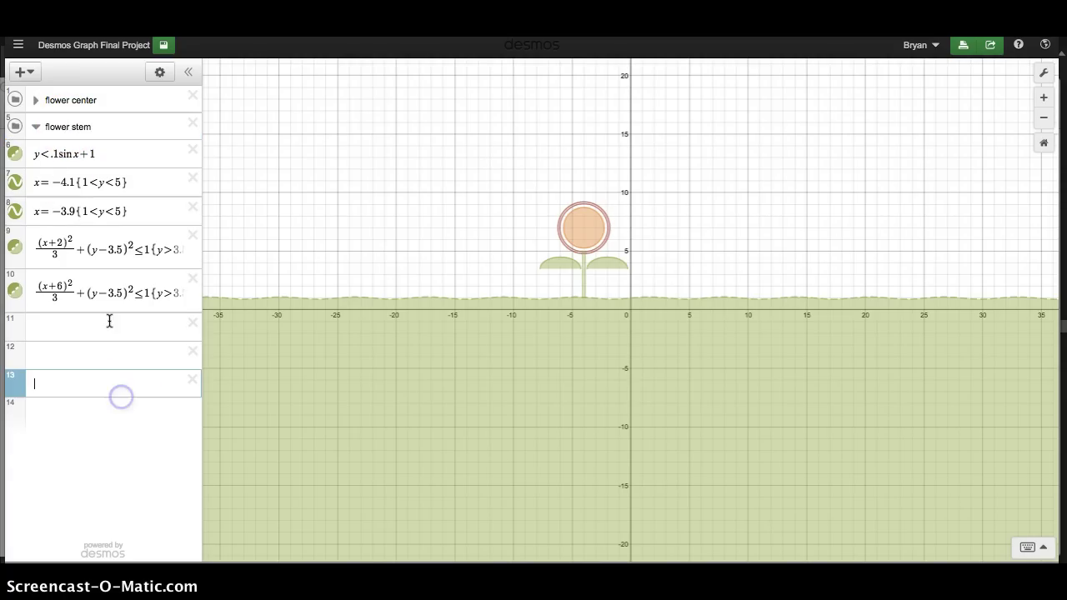
Step: Move y<.1sin x+1 and x=-4.1 into the flower stem folder, and rename the folder "flower stem and leaves"
drag(22, 192, 20, 142)
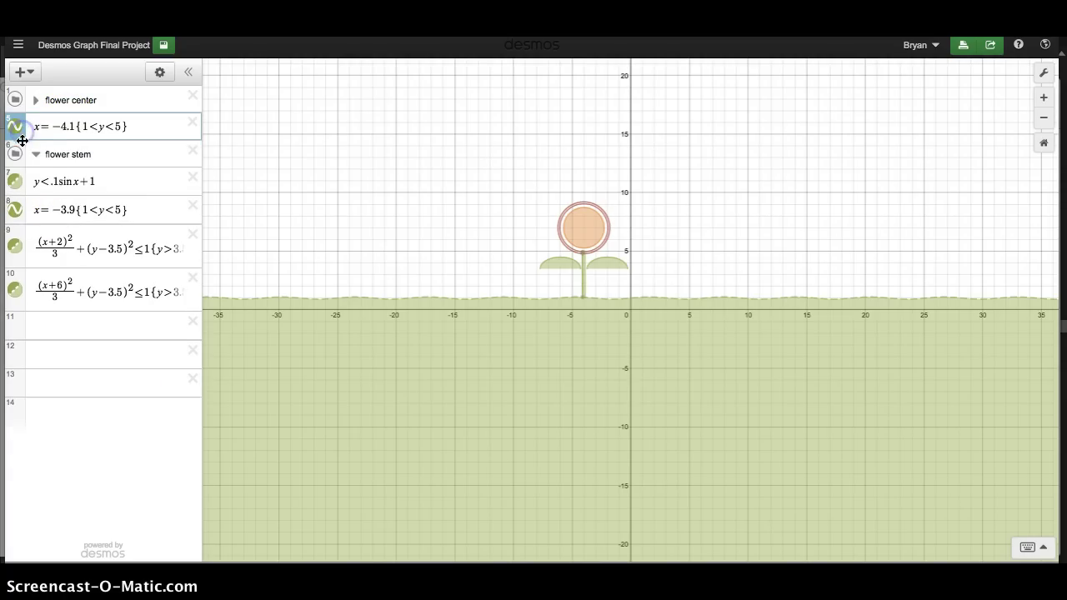
mouse_move(16, 188)
mouse_down()
mouse_move(17, 160)
mouse_move(17, 182)
mouse_up()
drag(22, 132, 22, 180)
click(100, 127)
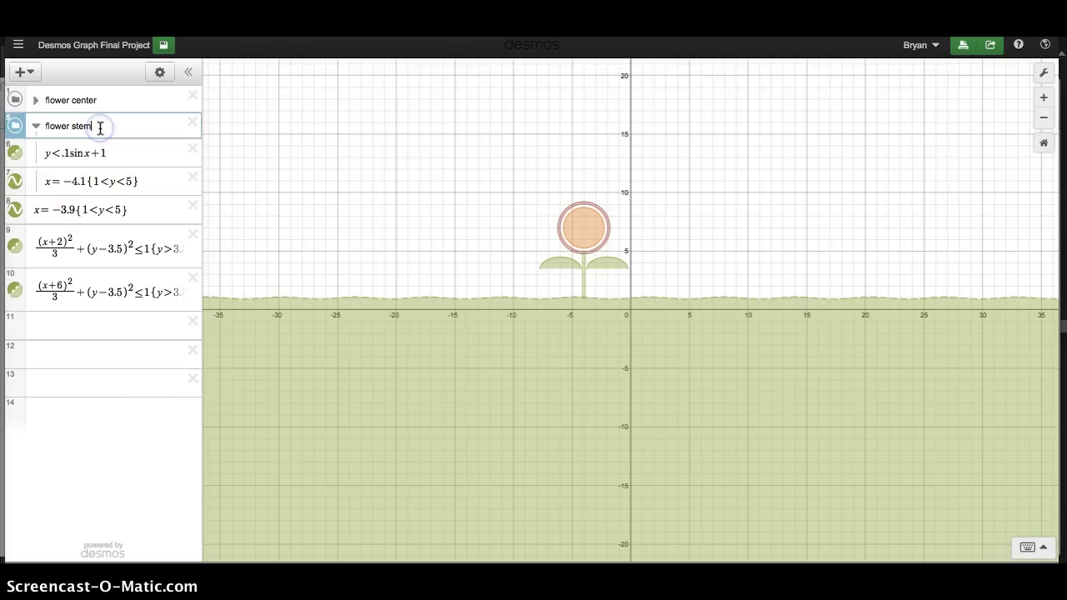
text(and leaves)
Step: Move the x=-3.9 line and both leaf ellipses into the flower stem and leaves folder and collapse it
drag(15, 209, 17, 205)
drag(16, 248, 13, 216)
mouse_move(16, 291)
mouse_down()
mouse_move(14, 274)
mouse_move(15, 287)
mouse_up()
click(30, 142)
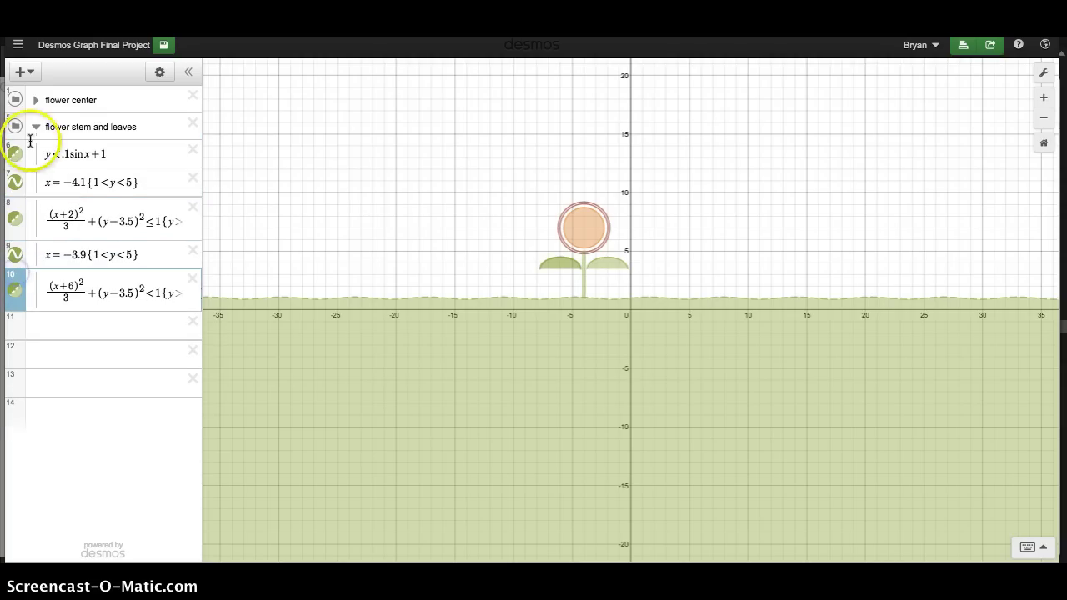
click(35, 126)
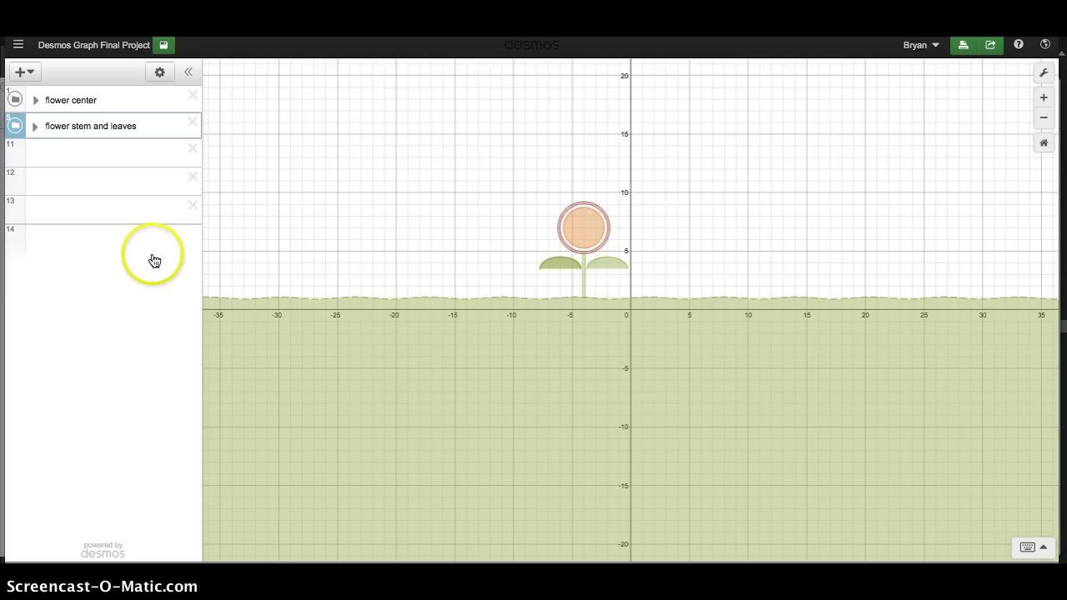
click(121, 218)
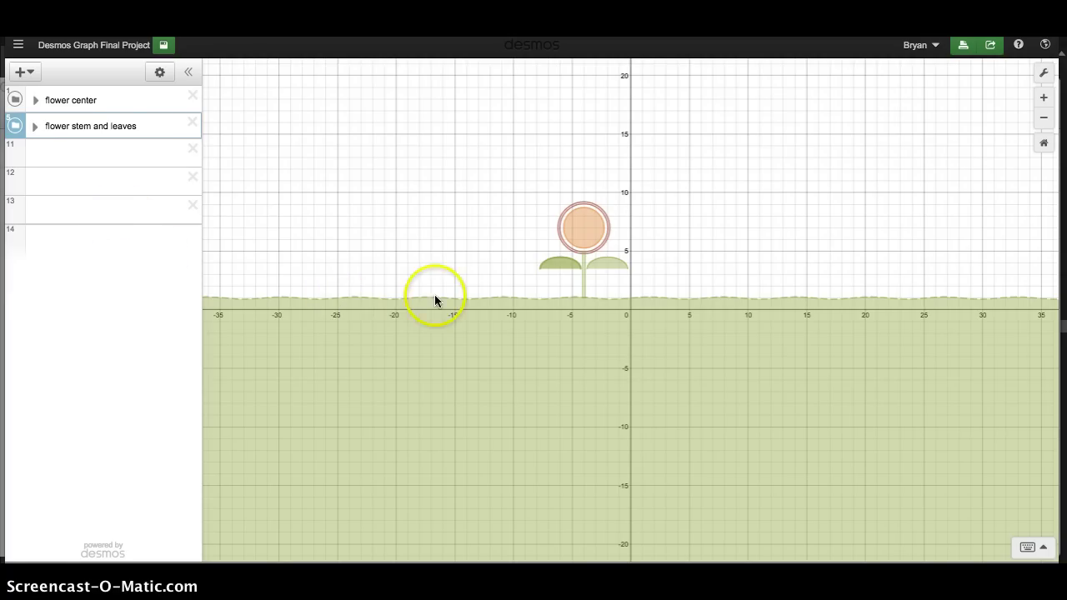
click(476, 362)
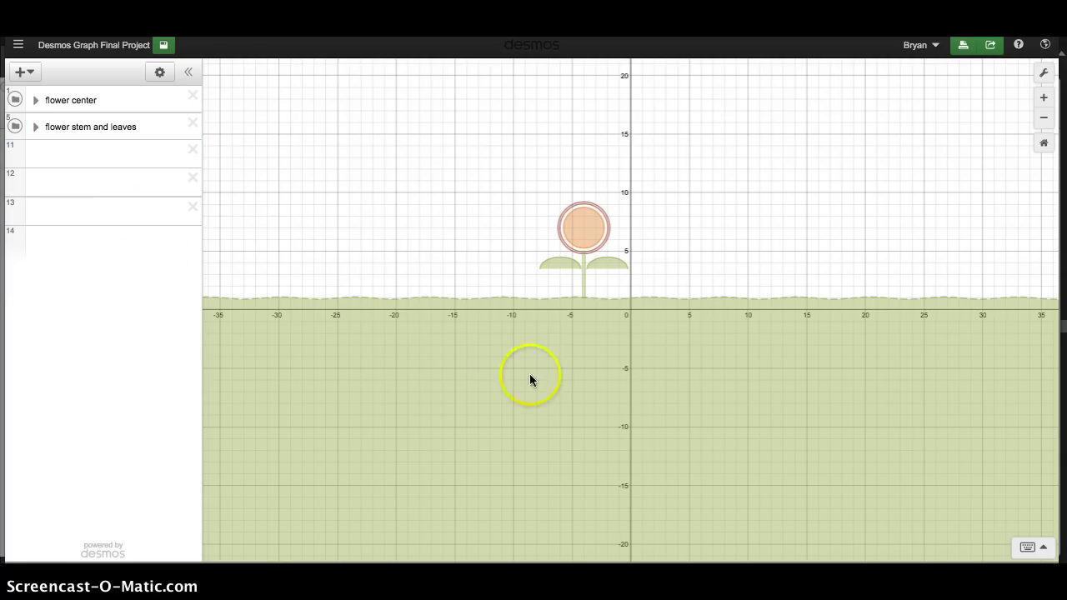
Step: Graph the cubic y=(x-2)^3 on the first empty line below the two folders
click(79, 161)
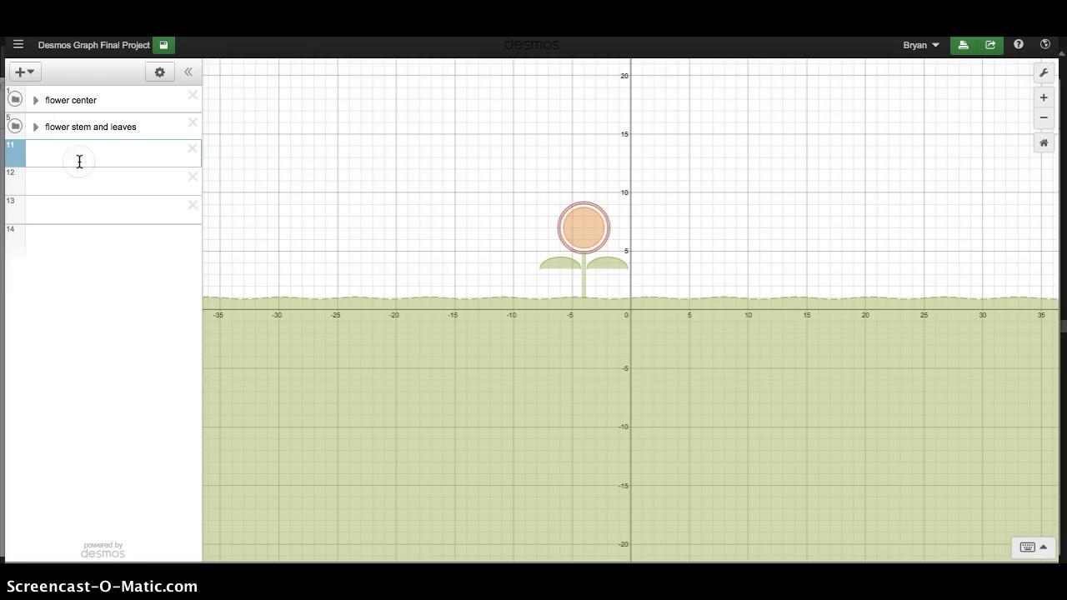
text(y=x^3)
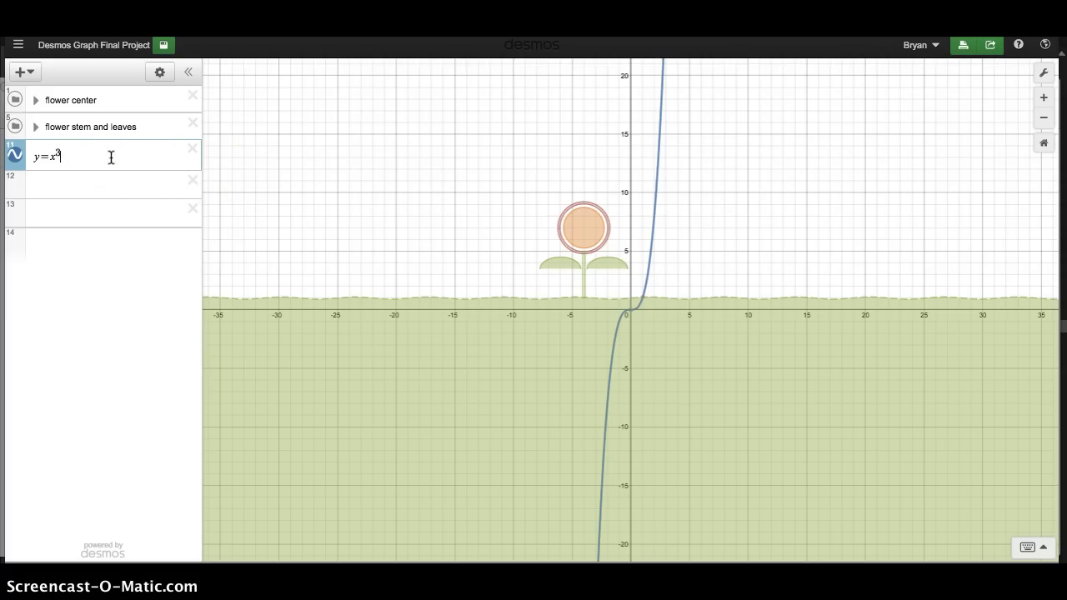
click(50, 155)
text((x^{()
key(BackSpace)
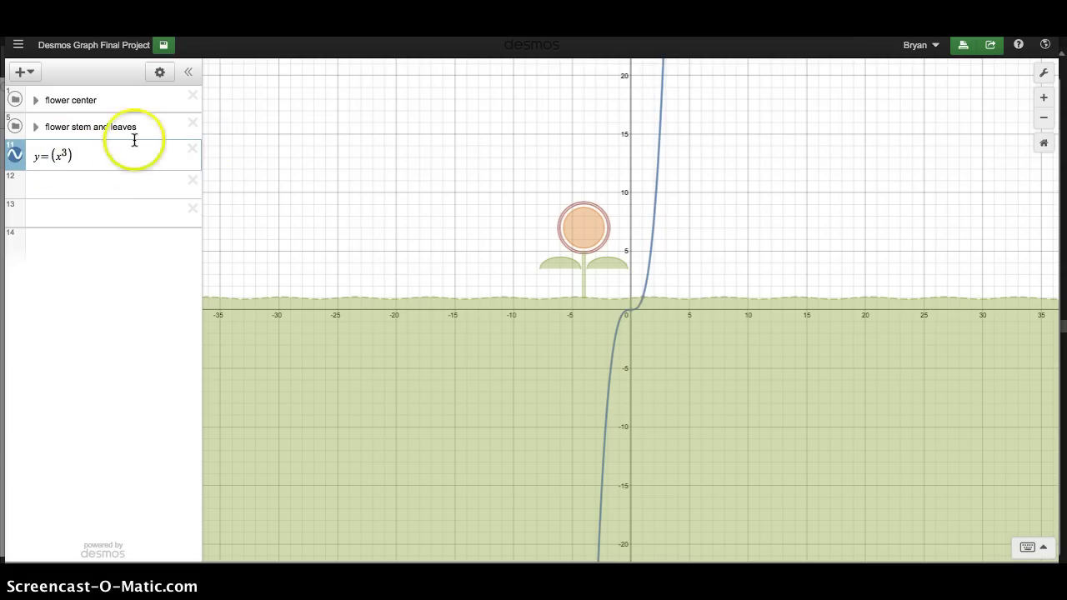
drag(133, 138, 62, 156)
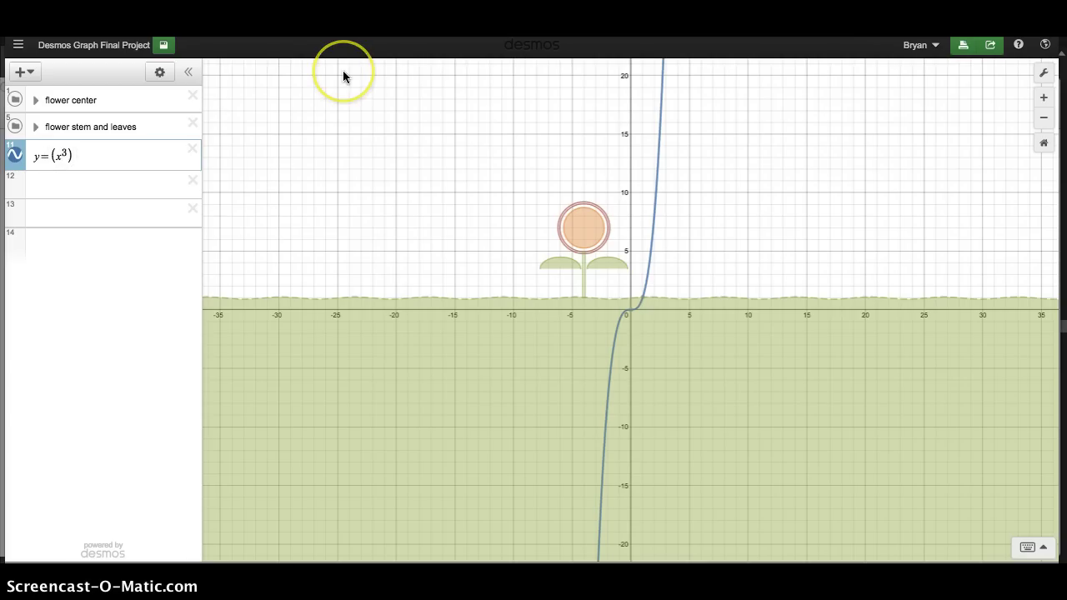
click(65, 156)
text(-2)
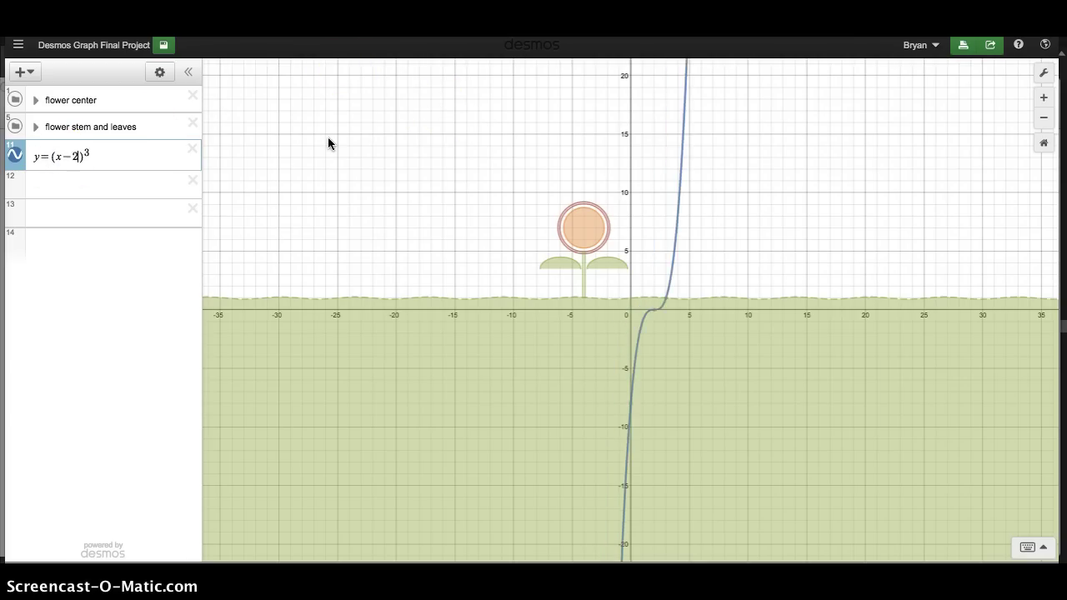
Step: Change the cubic's horizontal shift so that it reads y=(x+5)^3
key(BackSpace)
key(BackSpace)
text(+5)
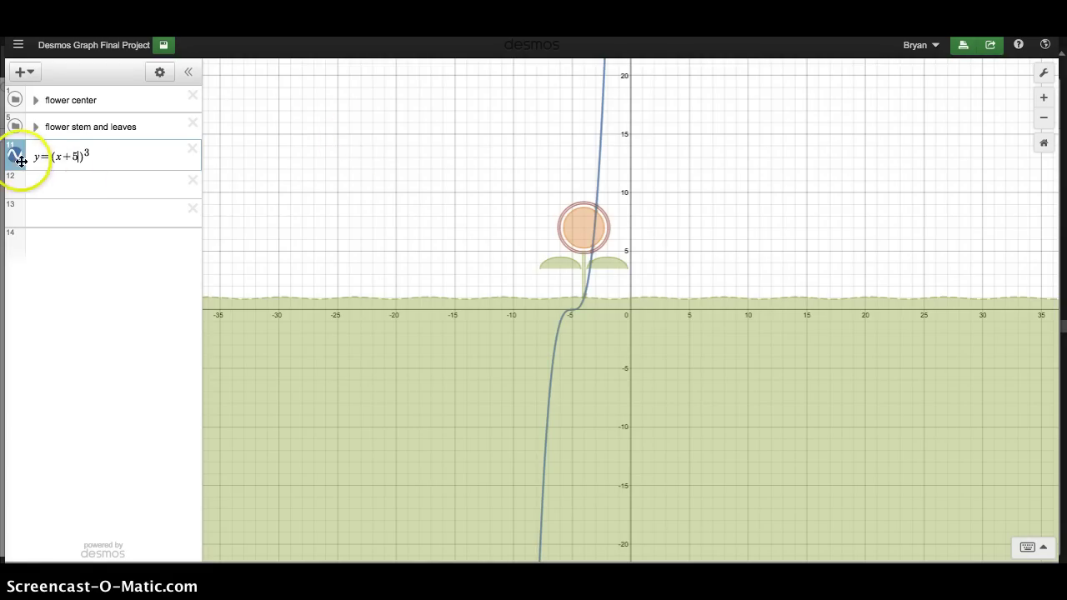
Step: Undo the cubic's move into the flower stem and leaves folder, and color its curve black
drag(16, 165, 17, 133)
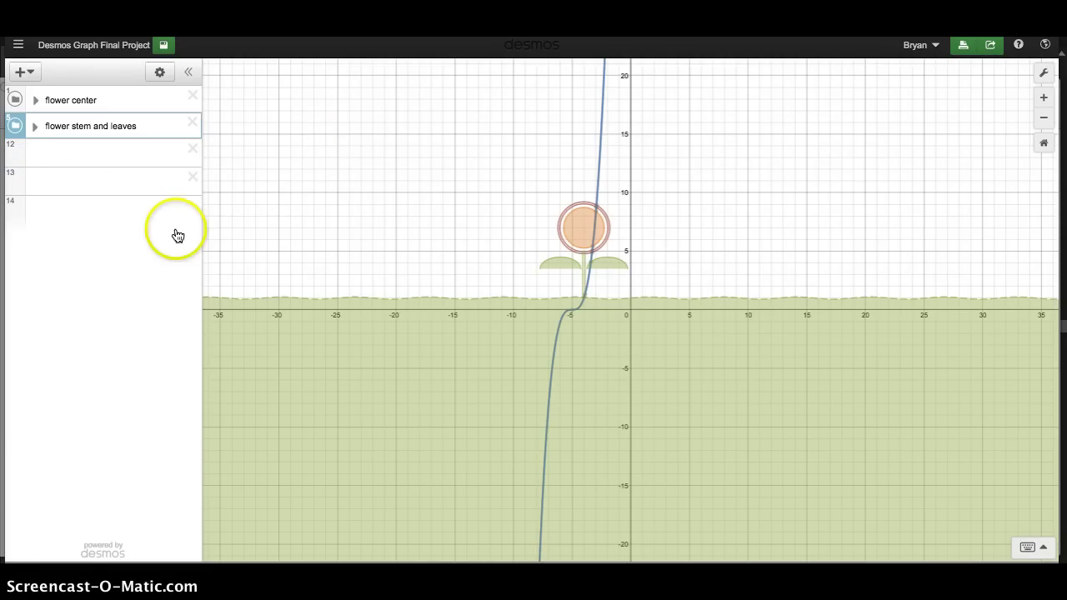
key(ctrl+z)
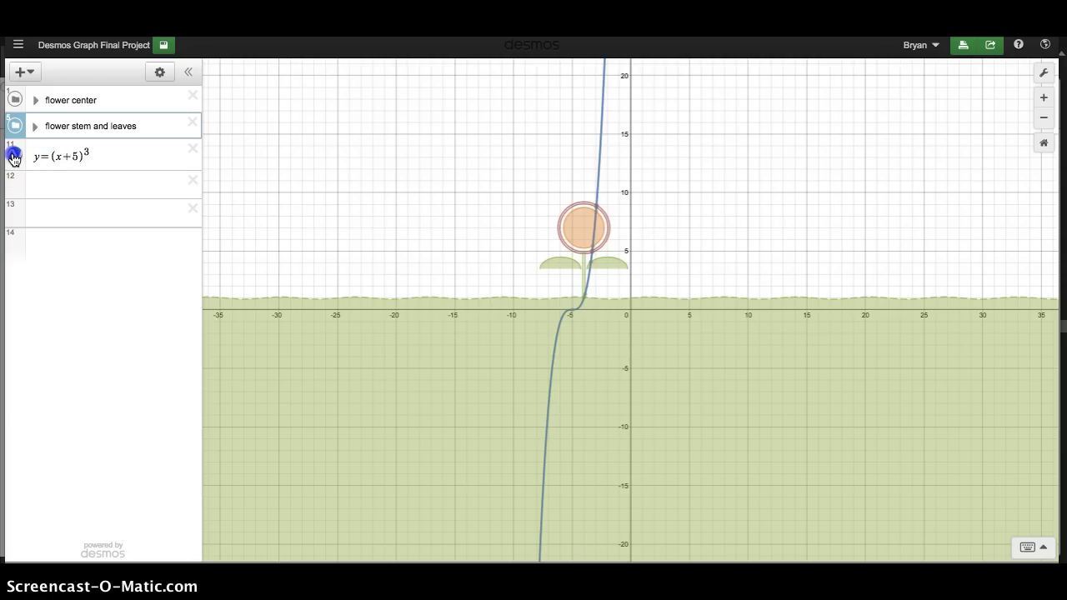
click(12, 158)
click(168, 162)
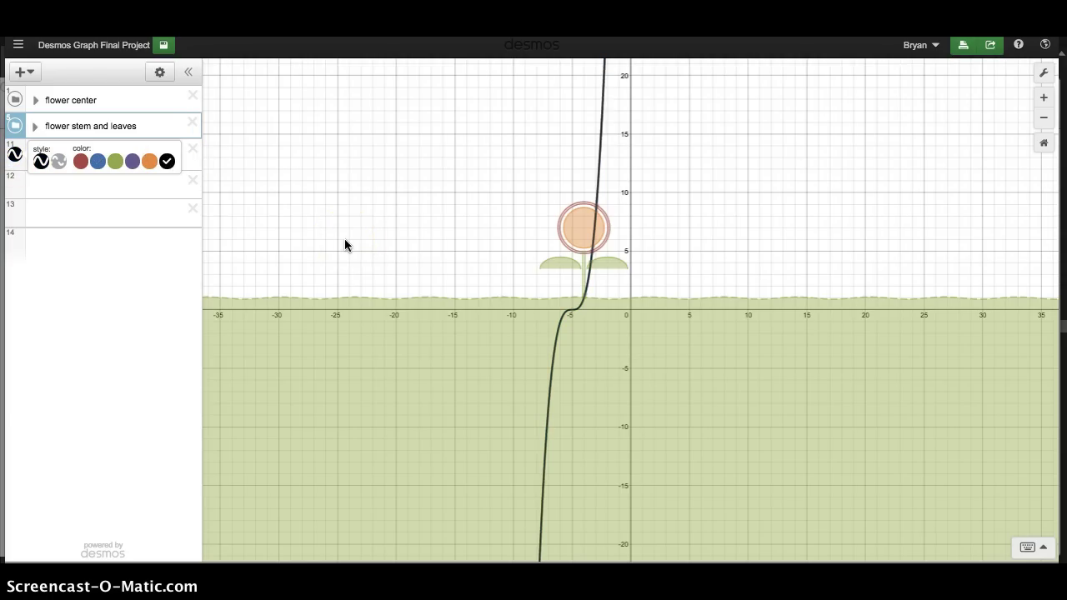
click(147, 250)
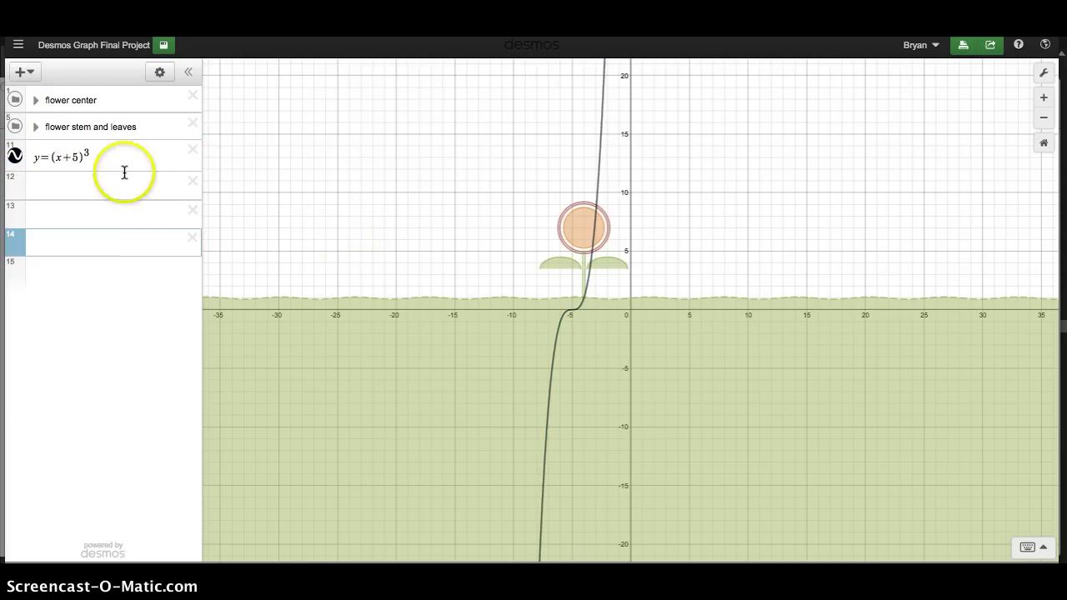
Step: Trace the cubic where it meets the base of the stem and restrict it to {y<0.6}
click(120, 161)
mouse_move(589, 297)
mouse_down()
mouse_move(581, 324)
mouse_move(572, 296)
mouse_move(584, 303)
mouse_move(585, 291)
mouse_up()
click(585, 293)
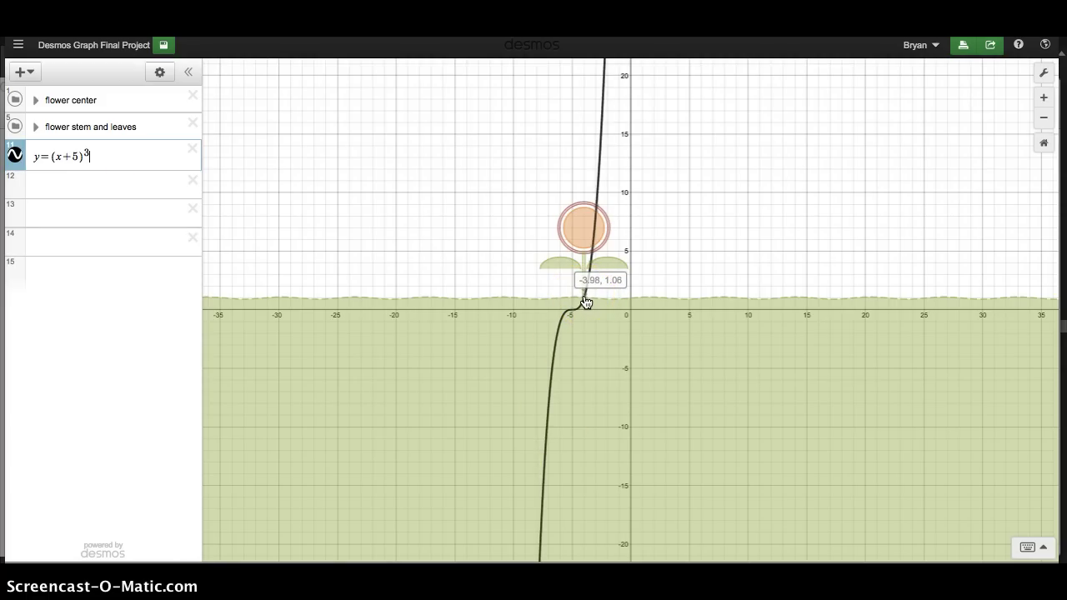
click(250, 239)
click(150, 159)
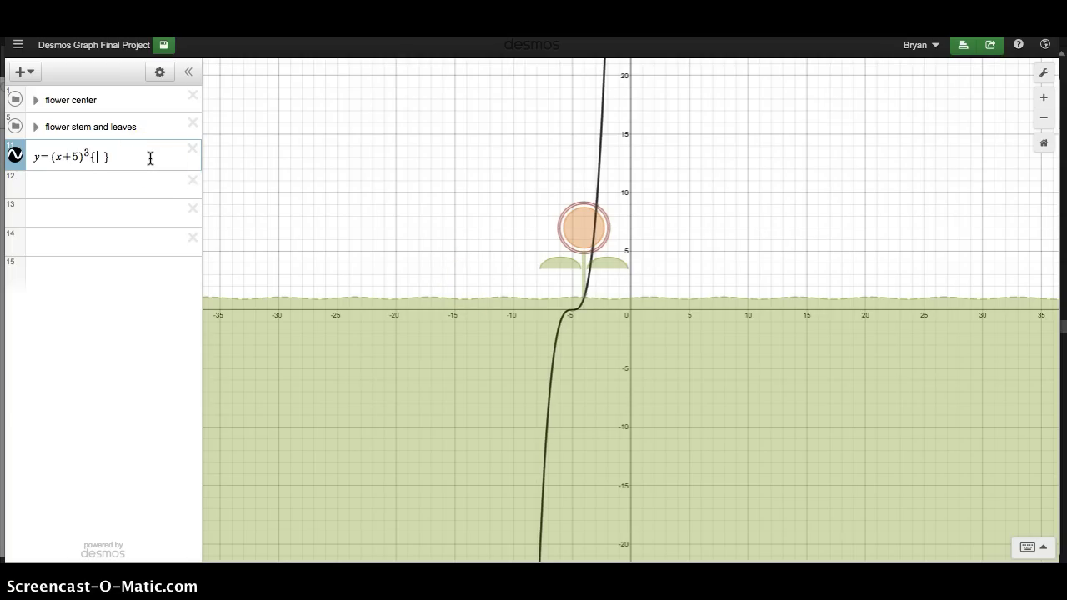
text({y)
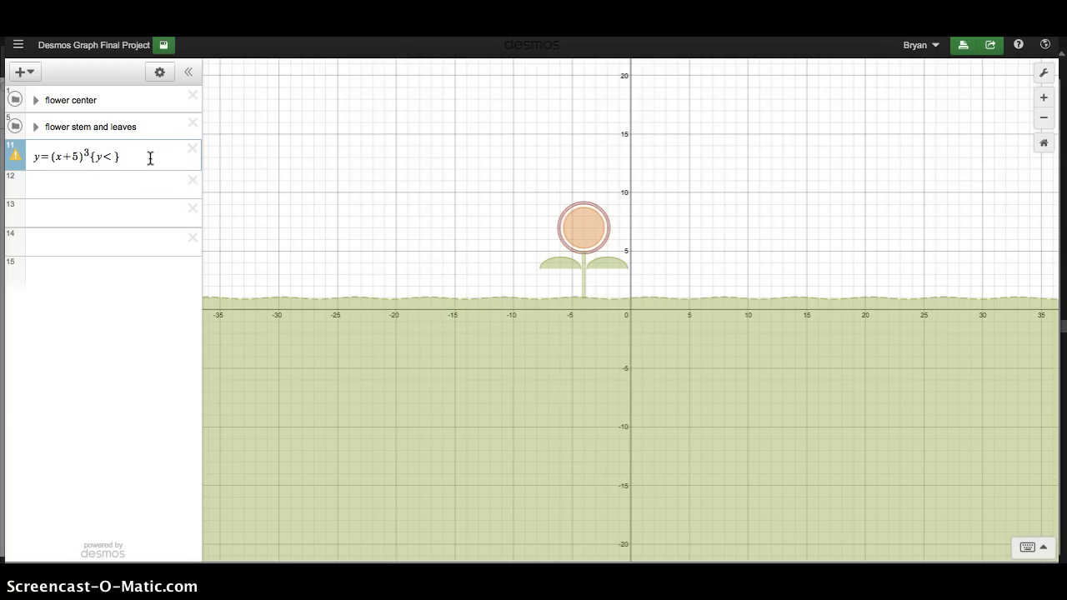
text(<0)
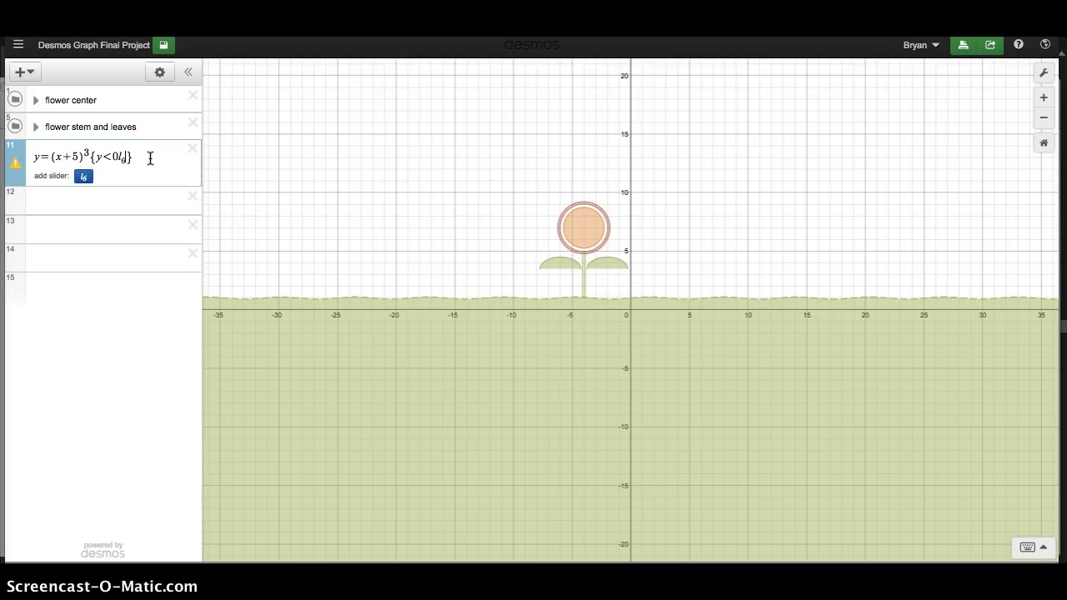
text(.6)
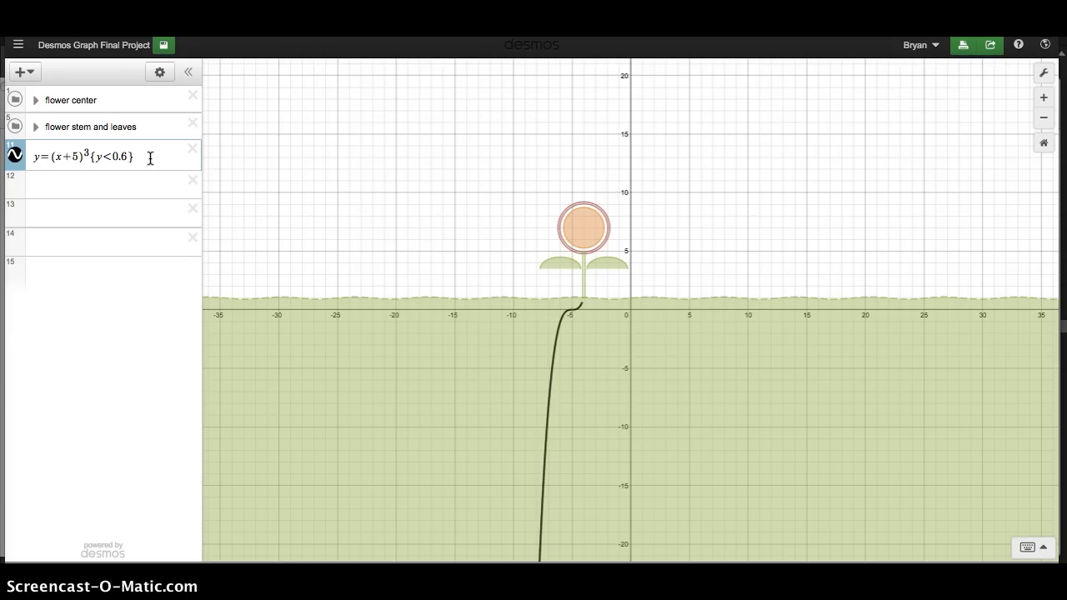
Step: Raise the cubic's upper y limit in small increments up to 0.9 so it reaches the stem's base
click(140, 158)
key(BackSpace)
text(7)
text(8)
key(BackSpace)
text(8)
key(BackSpace)
text(9)
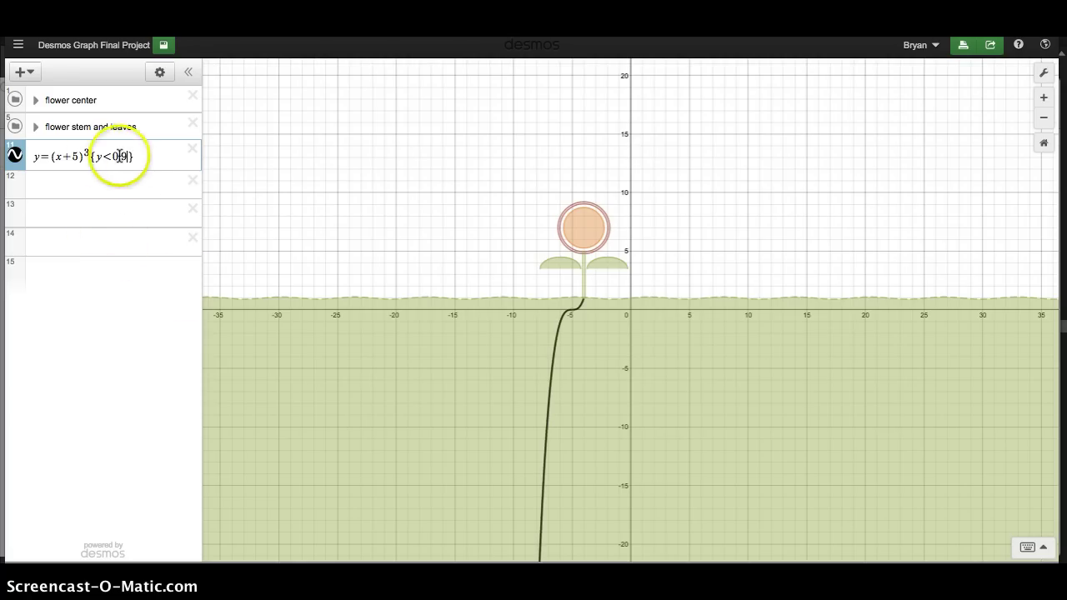
click(223, 217)
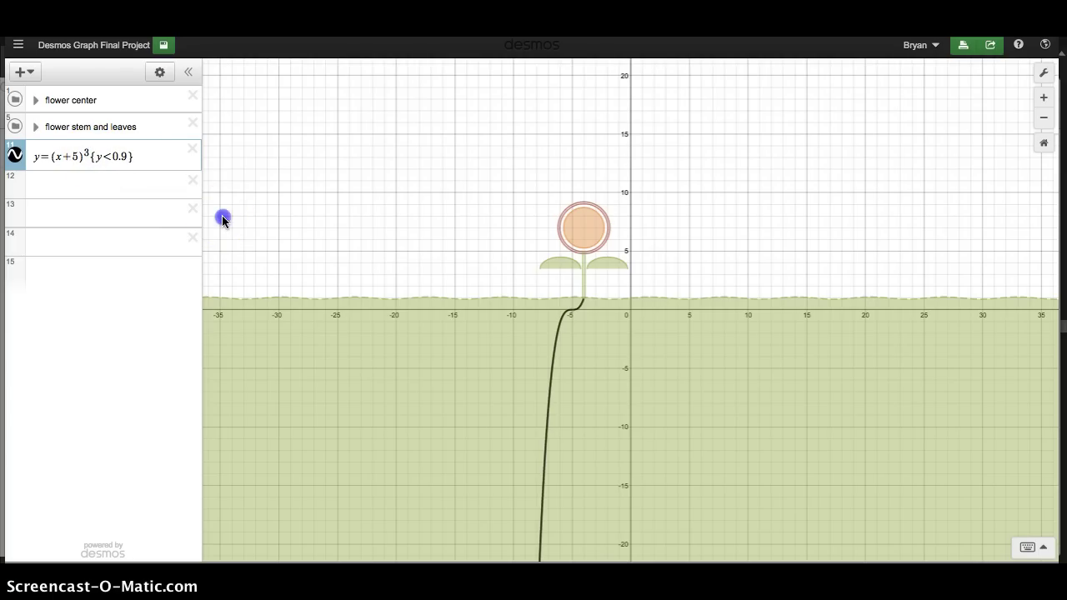
Step: Add a lower limit of -5 to the cubic's restriction, making it {-5<y<0.9}
click(94, 155)
text(-5)
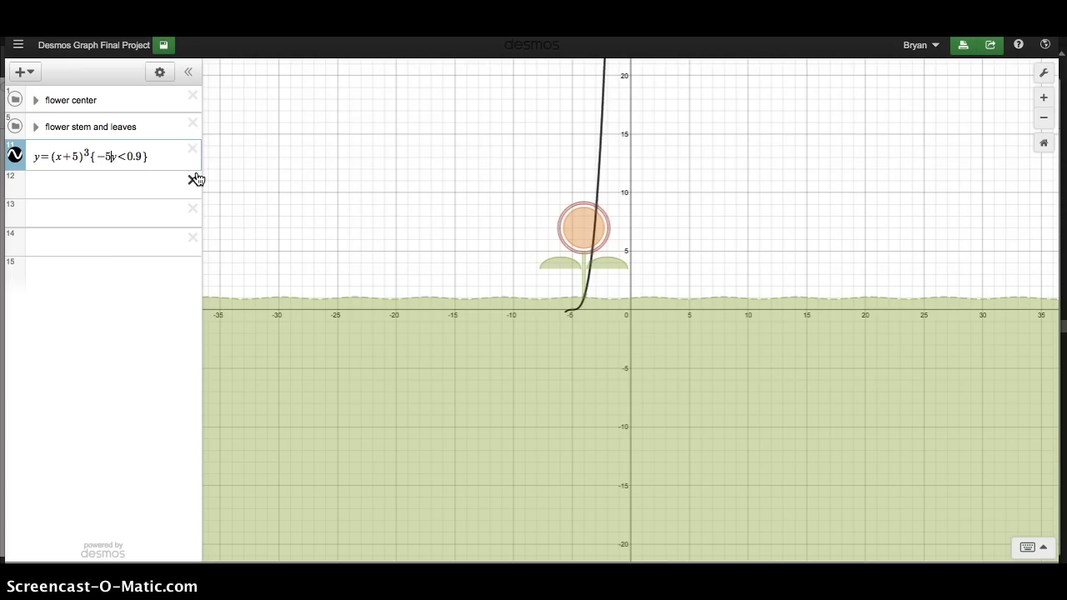
text(<)
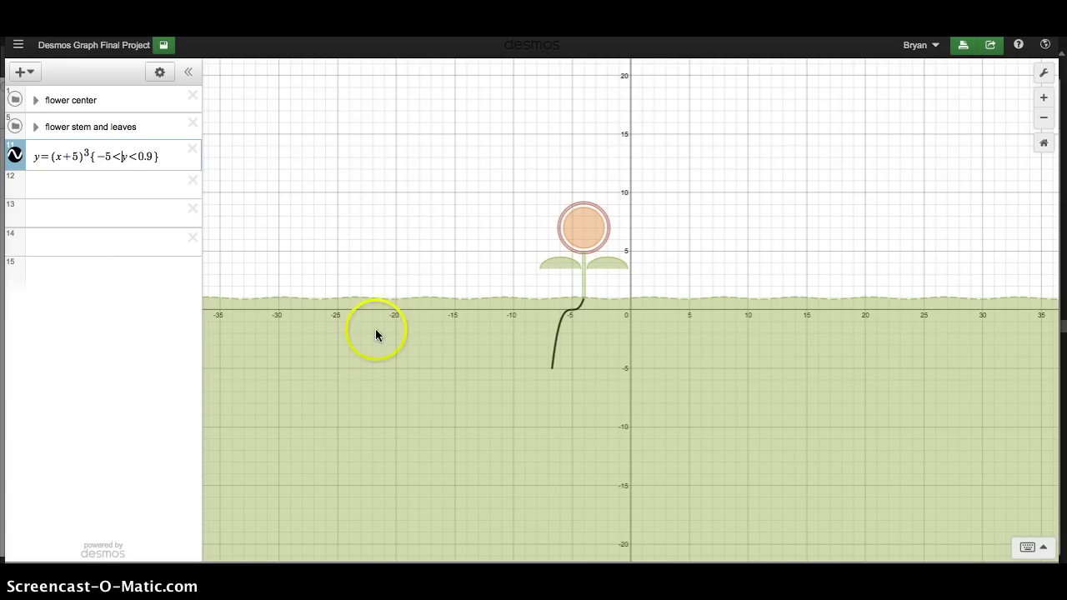
click(138, 386)
Step: Add a folder named "roots" to the expression list and move the black cubic into it
click(20, 72)
click(40, 166)
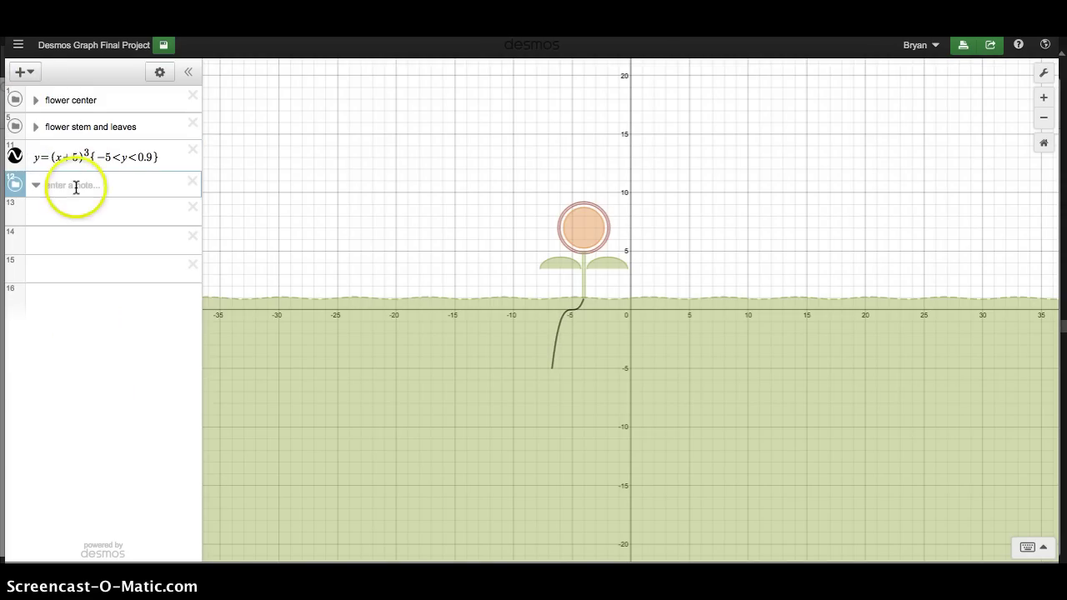
text(roots)
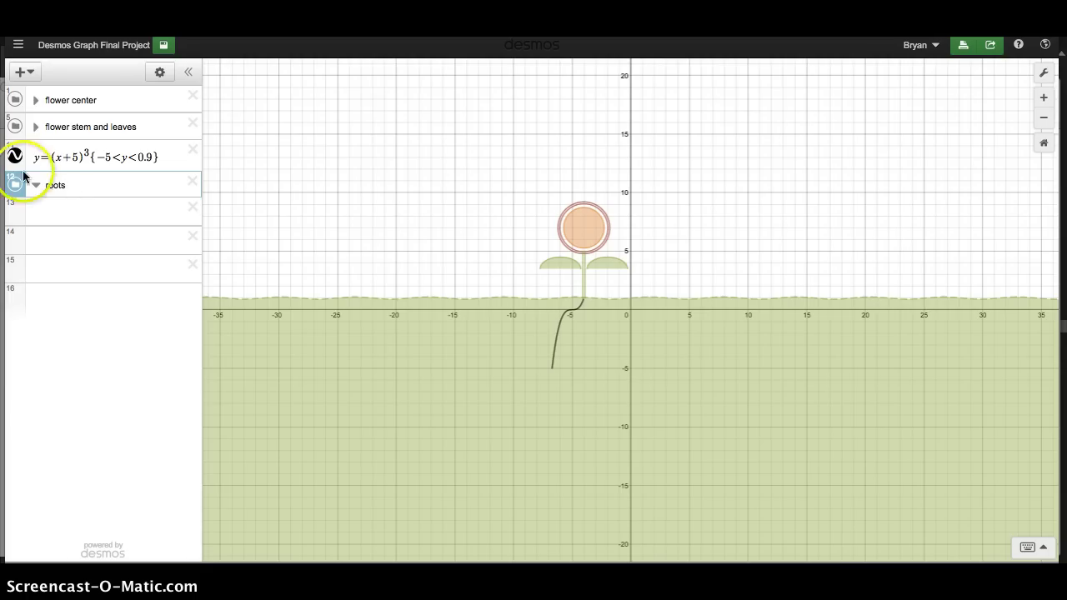
drag(14, 155, 16, 178)
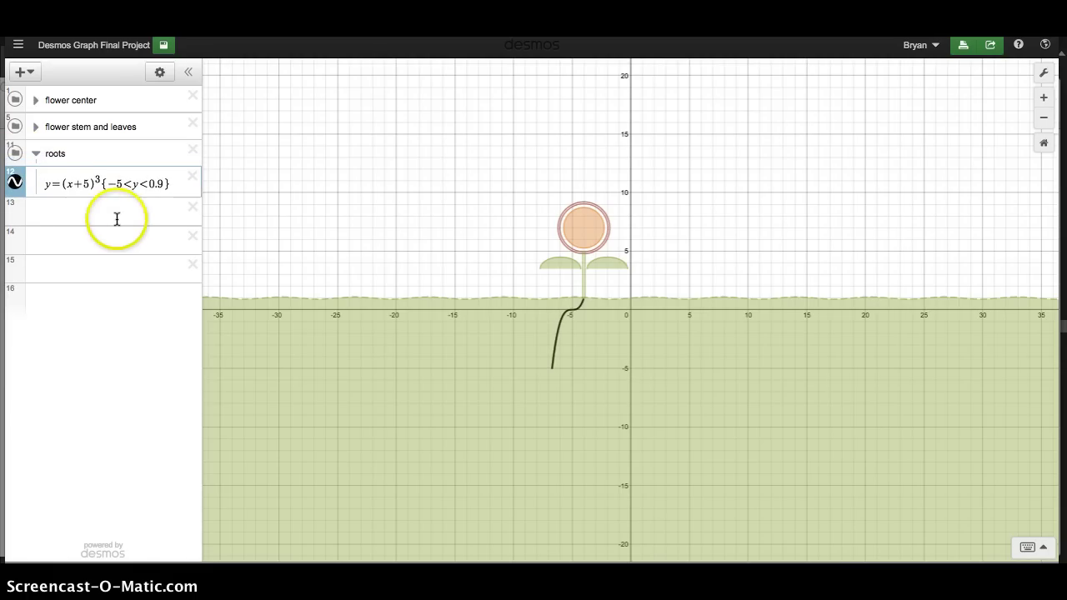
Step: Graph the vertical line x=-5 on the empty line below the roots folder's cubic
click(80, 218)
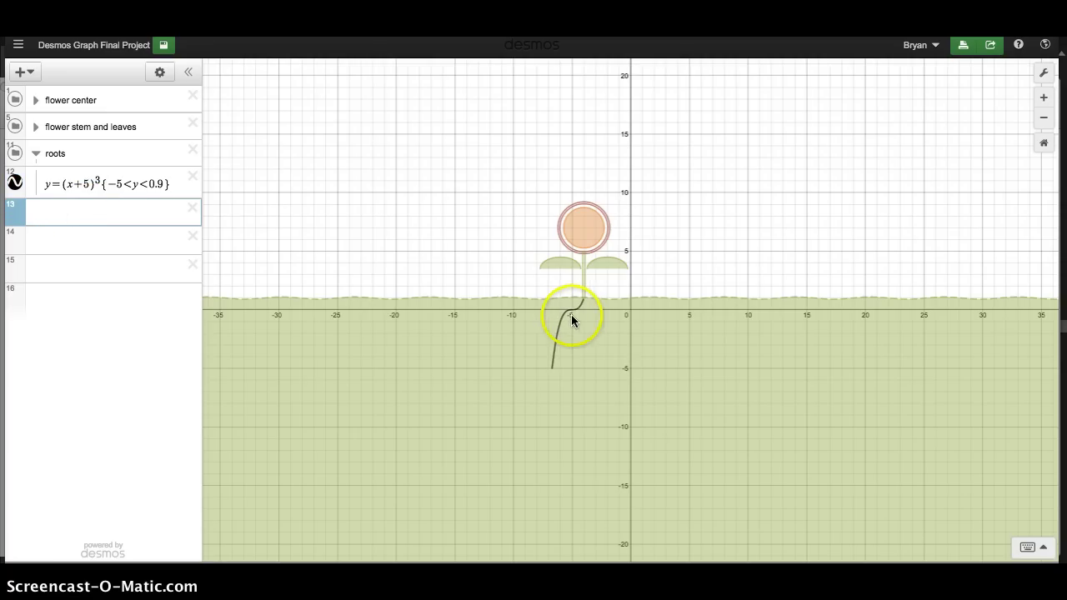
click(72, 211)
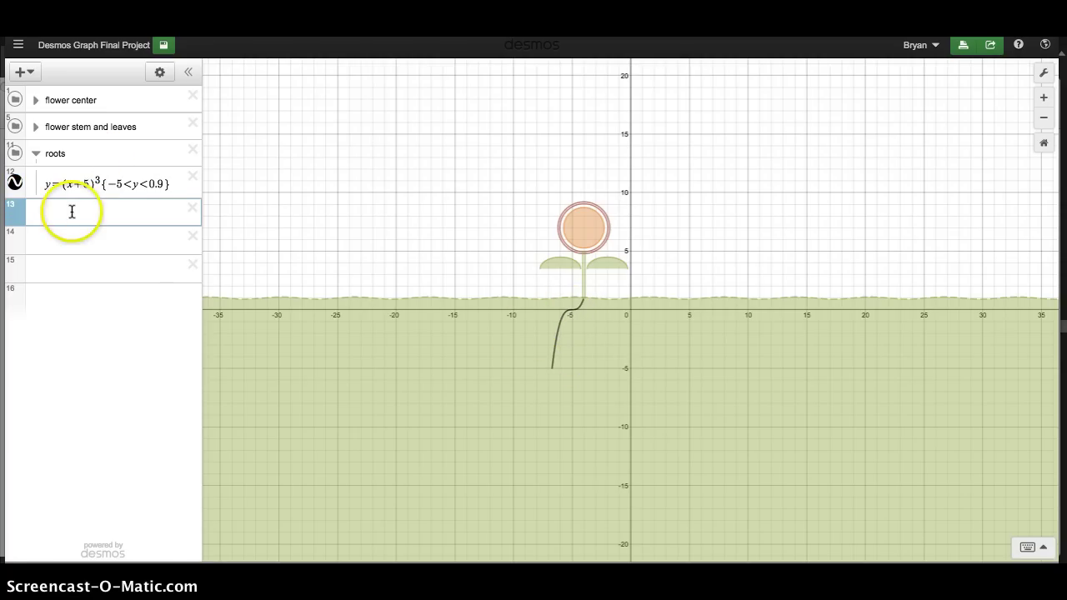
text(x=)
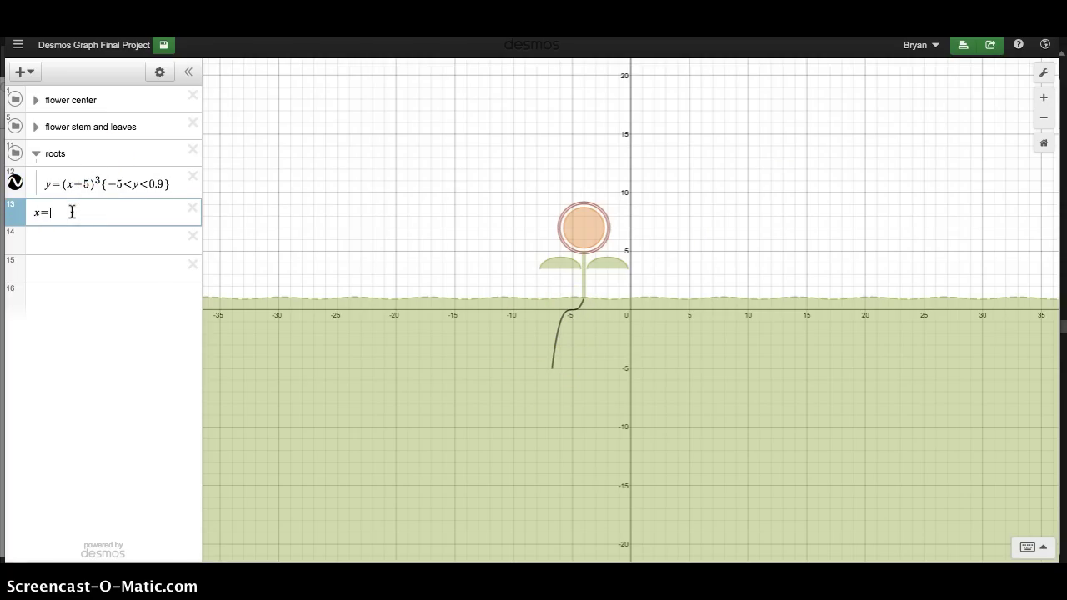
text(-1)
key(BackSpace)
text(5)
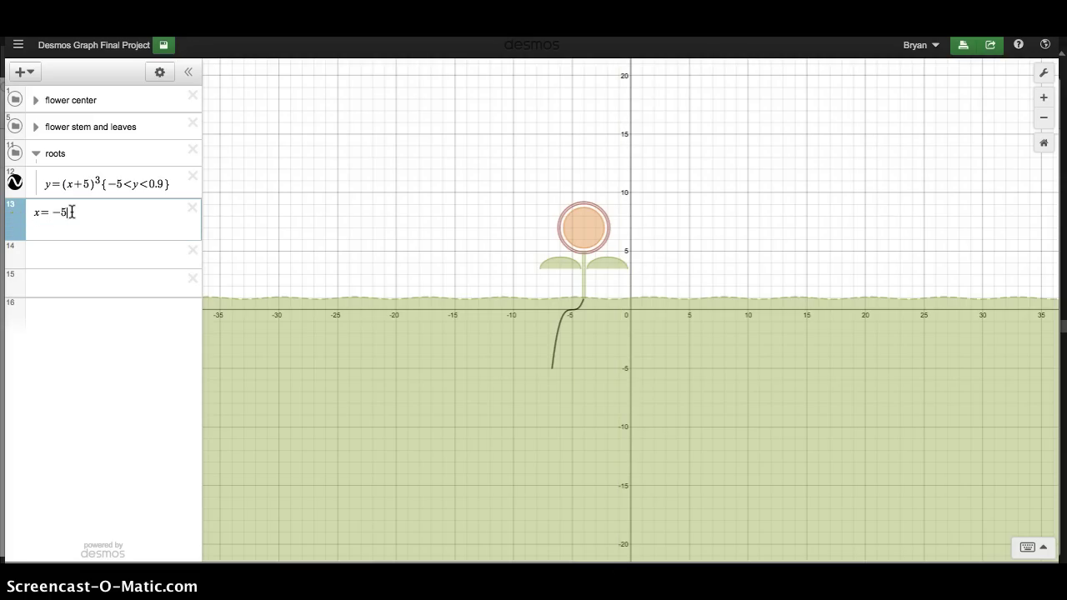
Step: Color the x=-5 line black and trace it where it crosses the cubic root
click(35, 227)
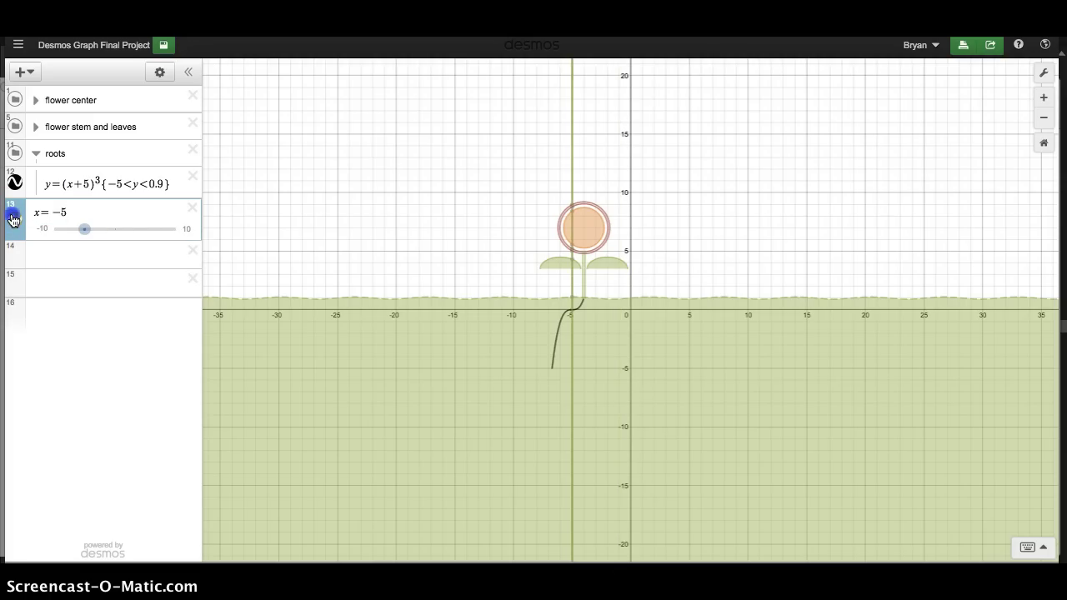
click(163, 228)
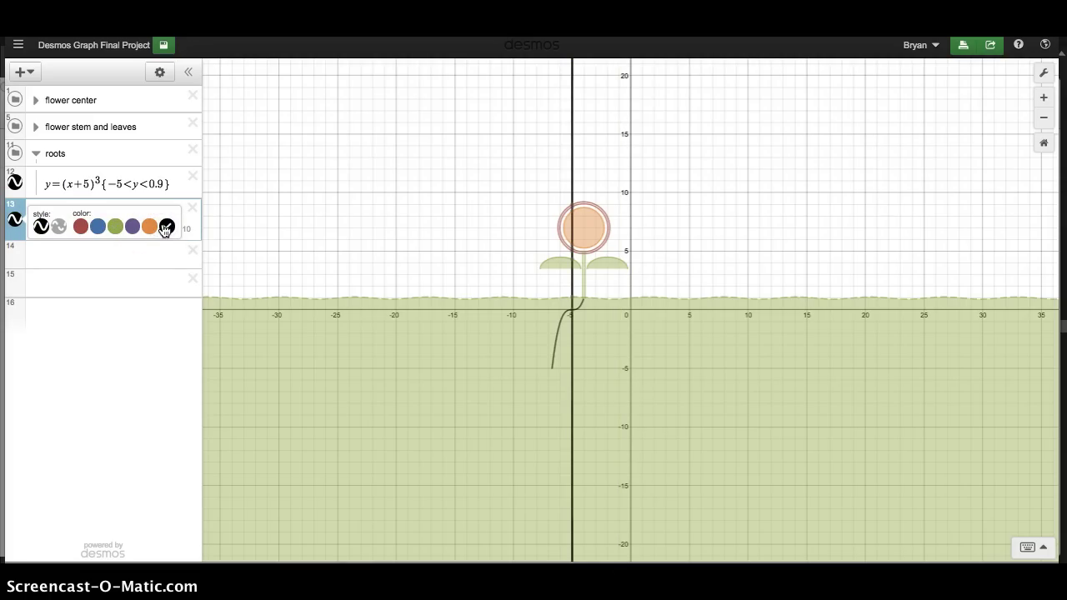
click(573, 313)
mouse_move(572, 379)
mouse_down()
mouse_move(572, 427)
mouse_move(570, 395)
mouse_up()
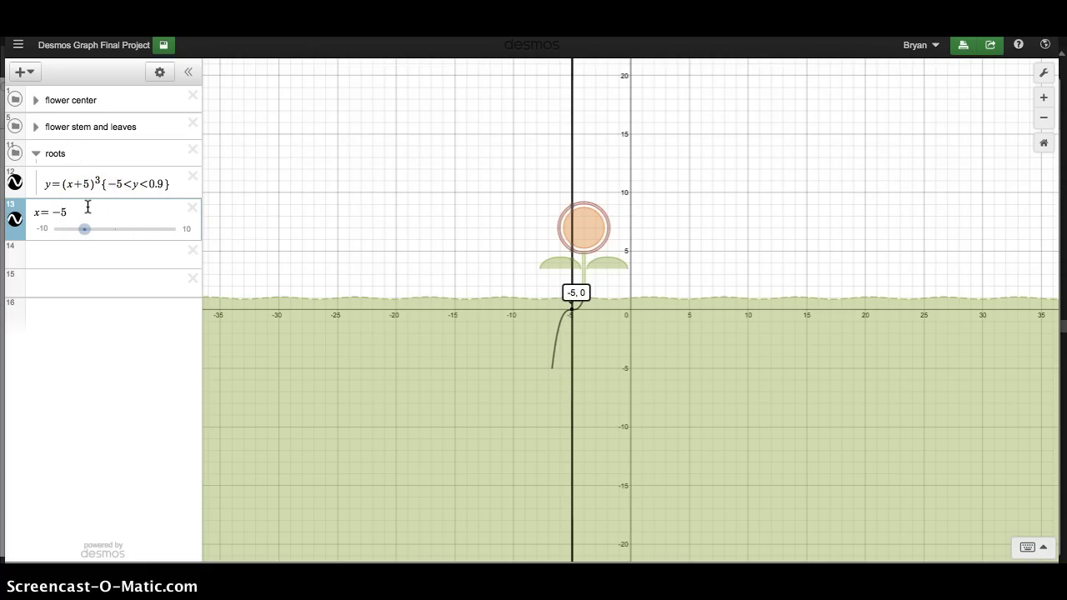
Step: Try to restrict the x=-5 line to {0<y<-7}, and remove that restriction again
text({)
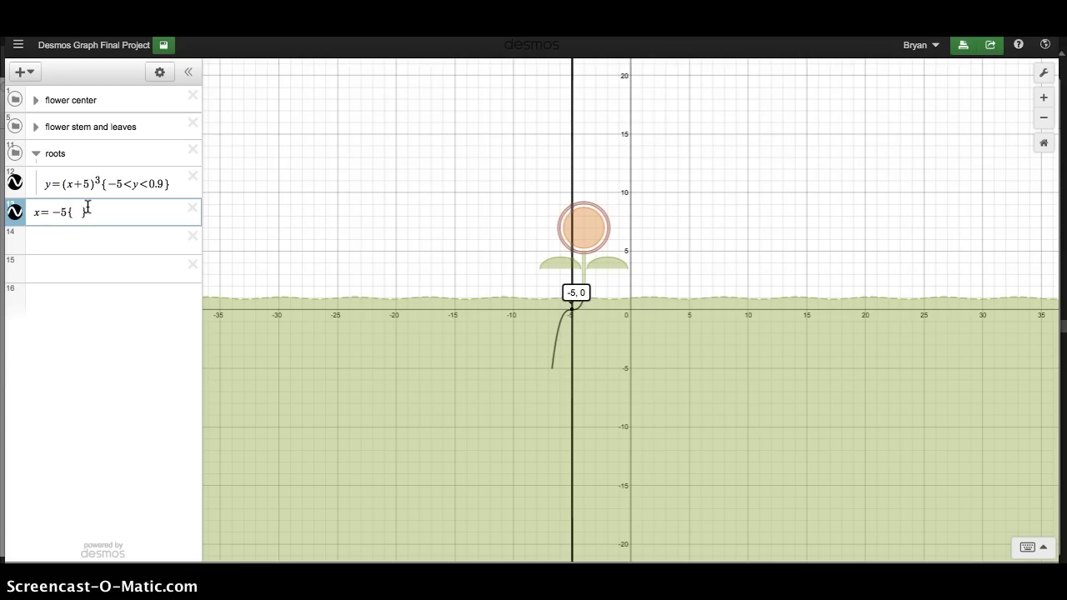
text(0<)
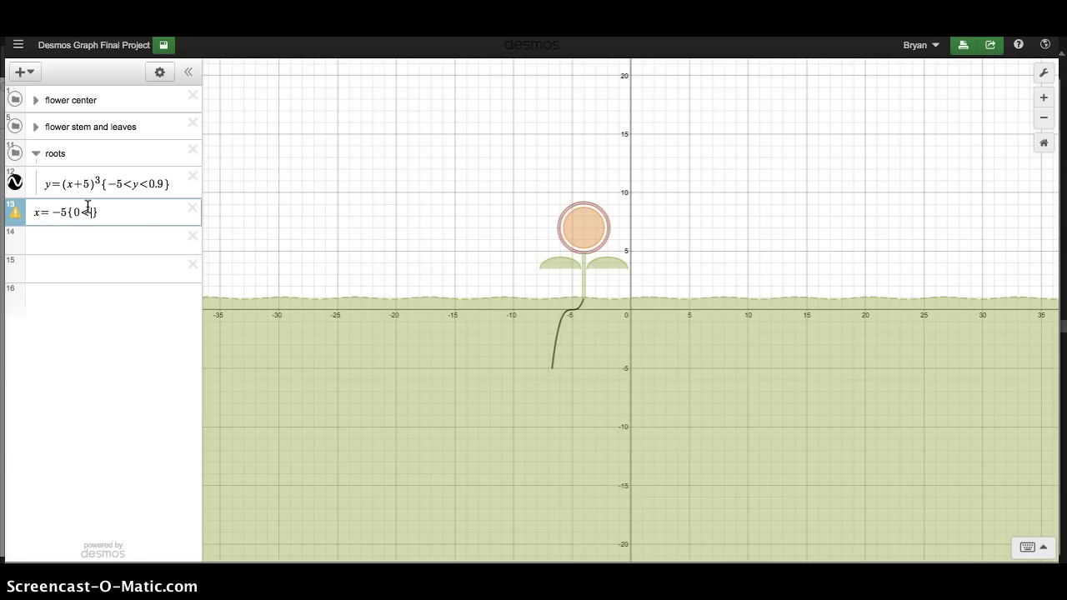
text(y<)
text(-7)
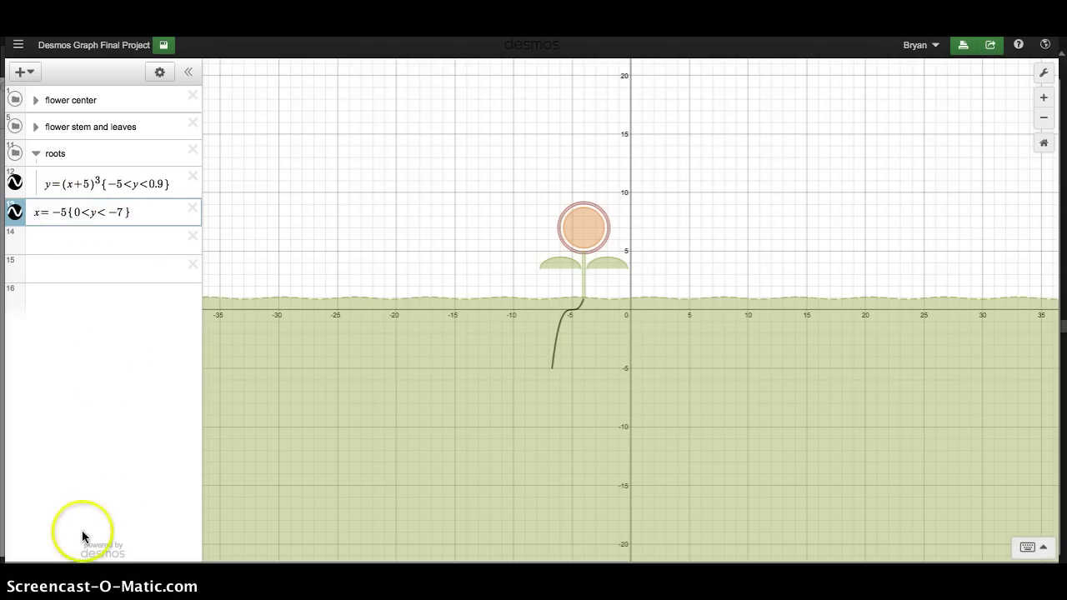
key(BackSpace)
key(BackSpace)
key(BackSpace)
key(BackSpace)
key(BackSpace)
key(BackSpace)
key(BackSpace)
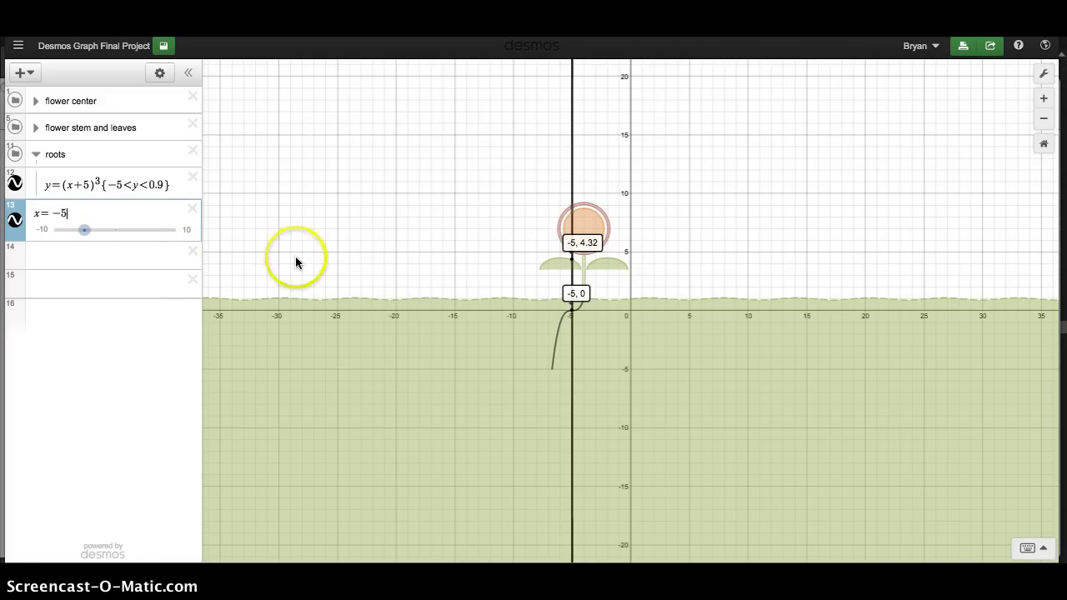
Step: Restrict the x=-5 line to {-6<y<0} so it forms a short root below the ground
mouse_move(575, 309)
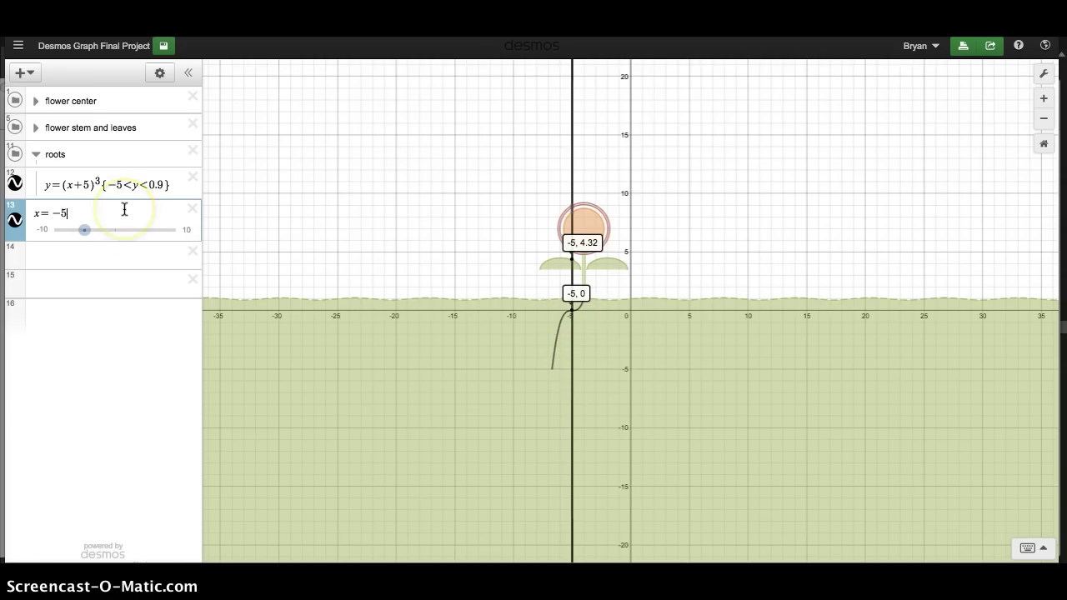
text({)
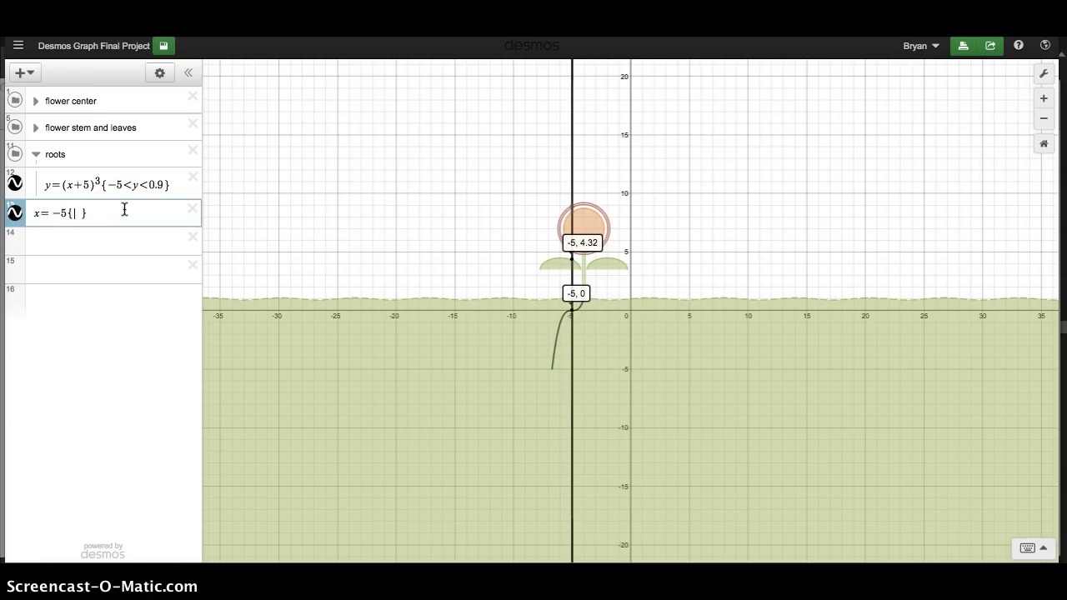
text(0<)
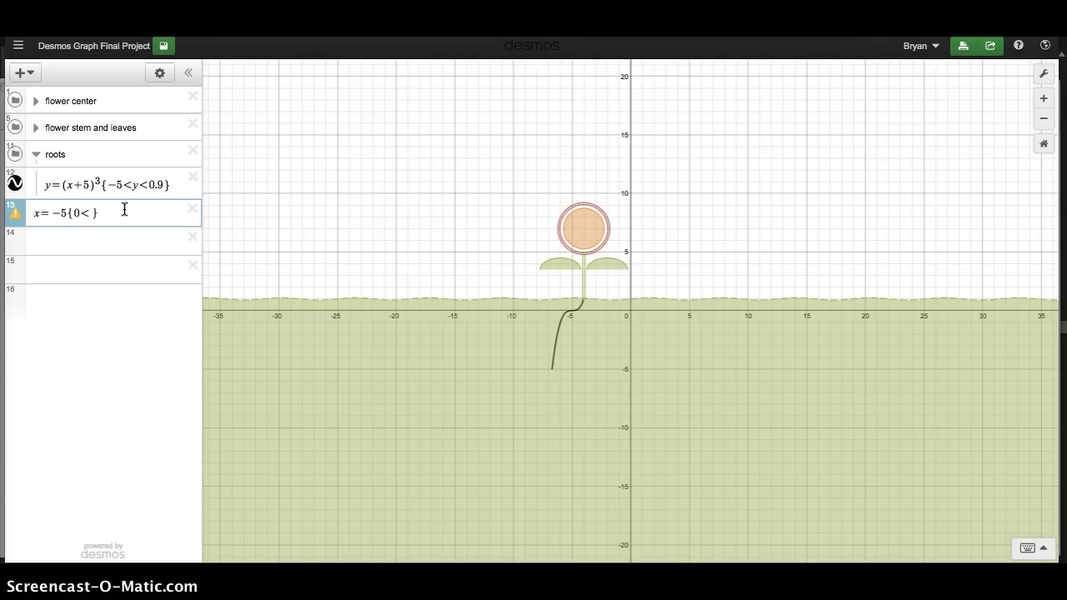
text(y)
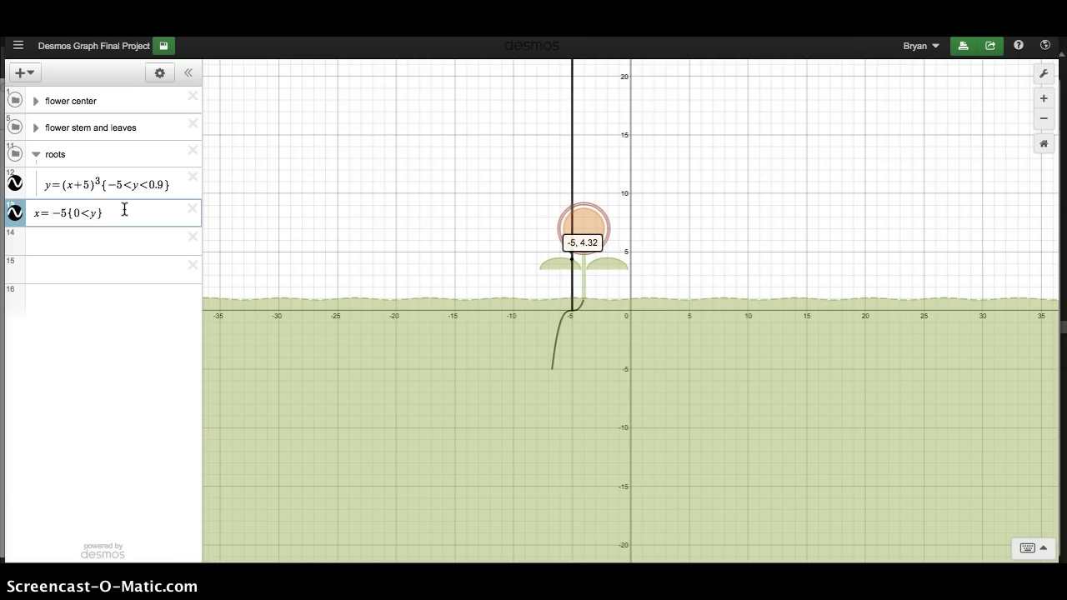
text(<)
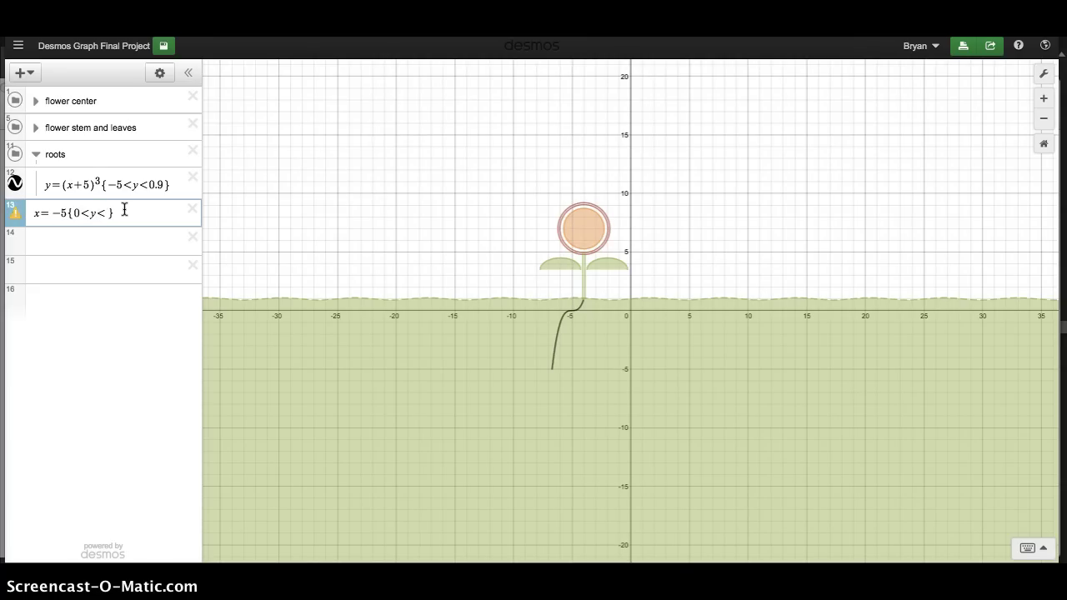
text(-6)
key(BackSpace)
key(BackSpace)
key(BackSpace)
key(BackSpace)
key(BackSpace)
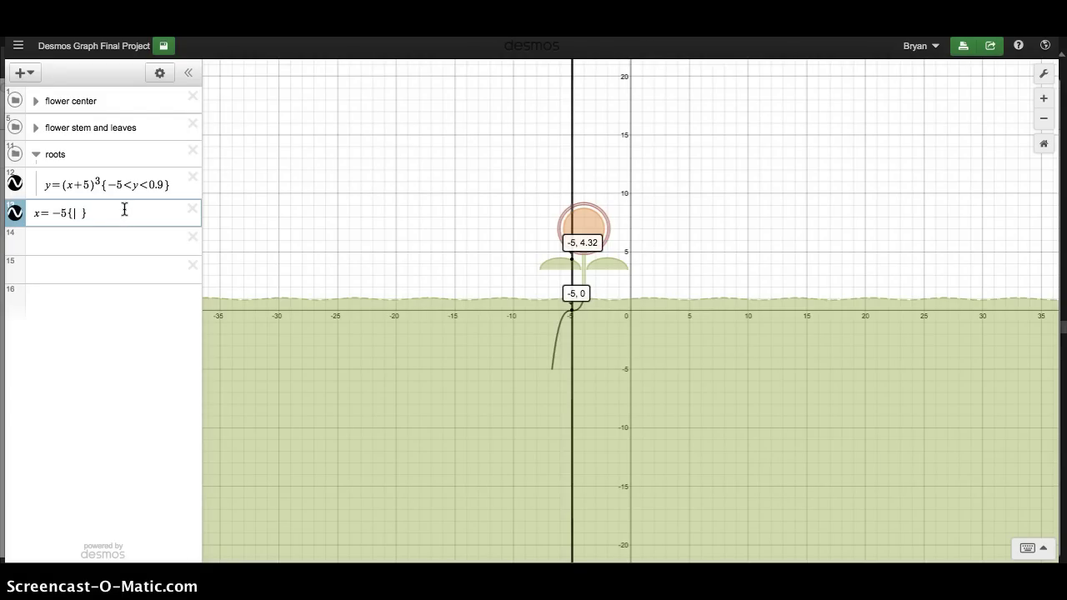
text(-6<)
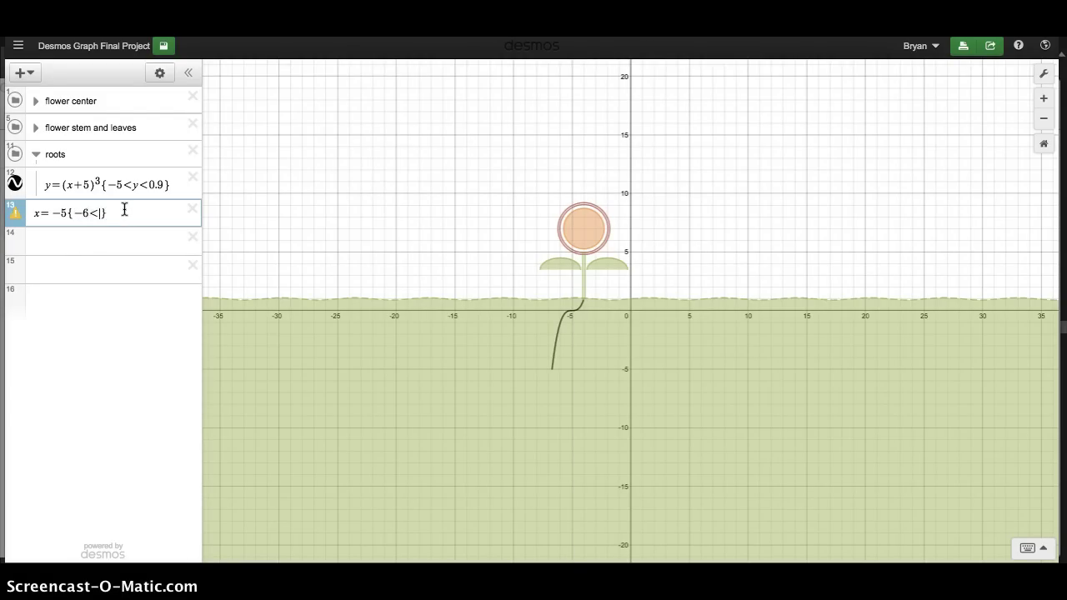
text(y<0)
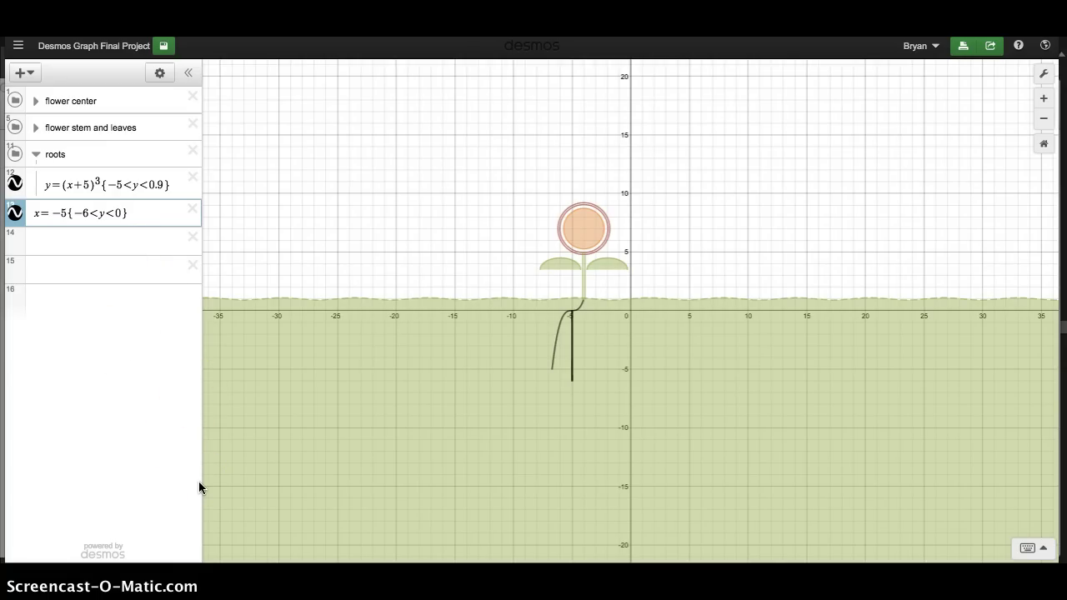
click(407, 171)
click(286, 481)
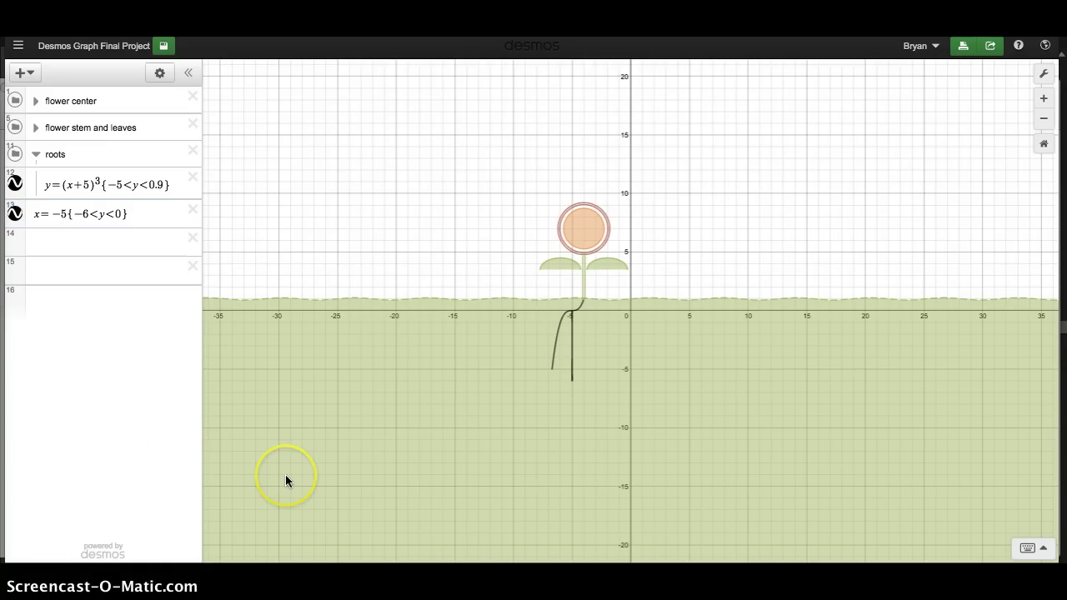
Step: Move the restricted x=-5 line into the roots folder, and check it by collapsing and reopening the folder
click(556, 351)
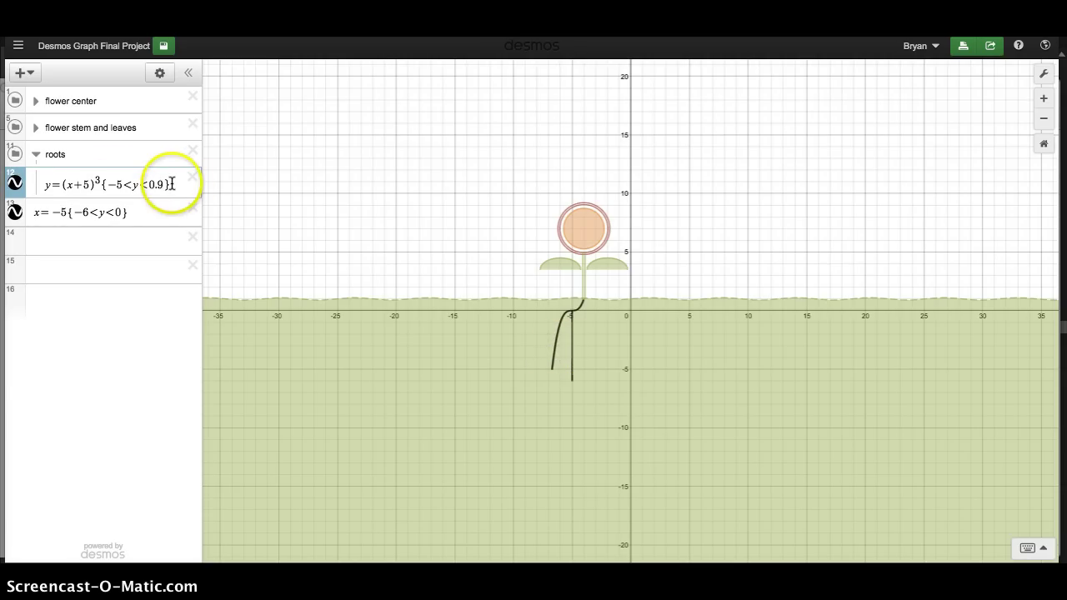
click(43, 210)
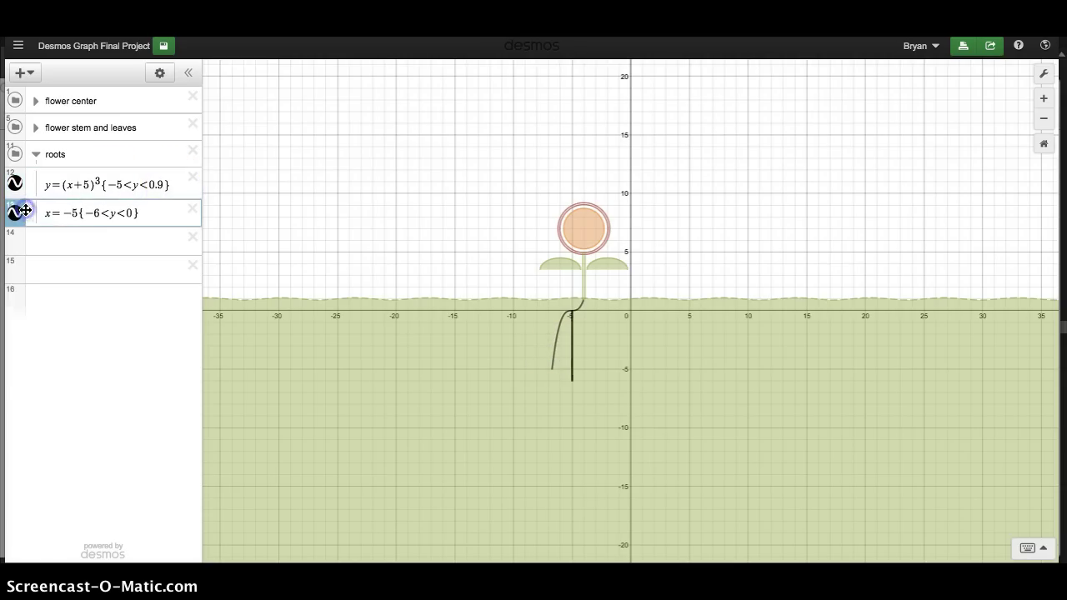
click(36, 155)
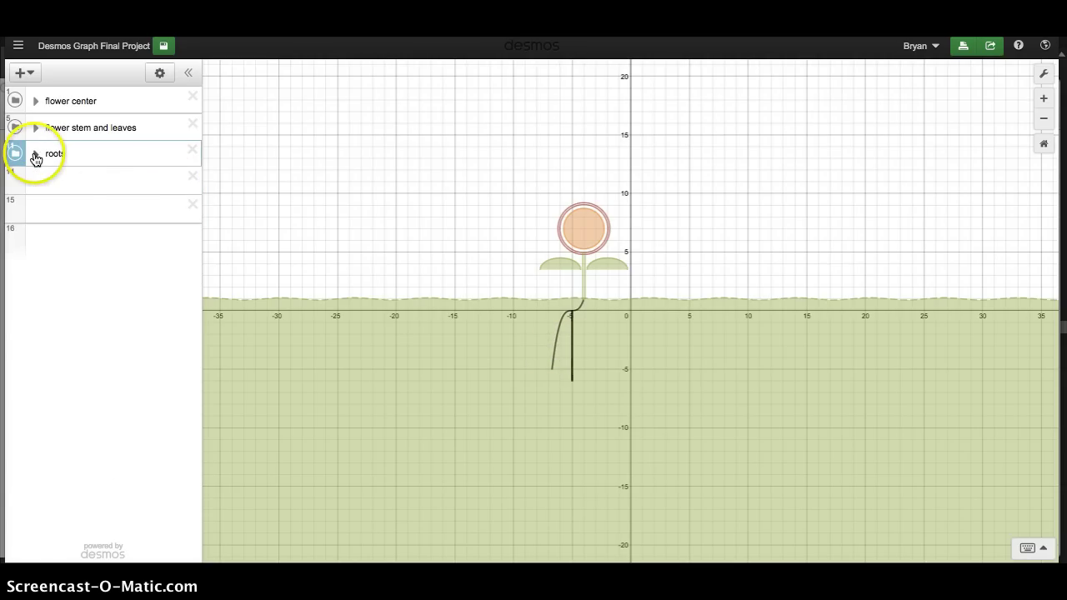
click(36, 156)
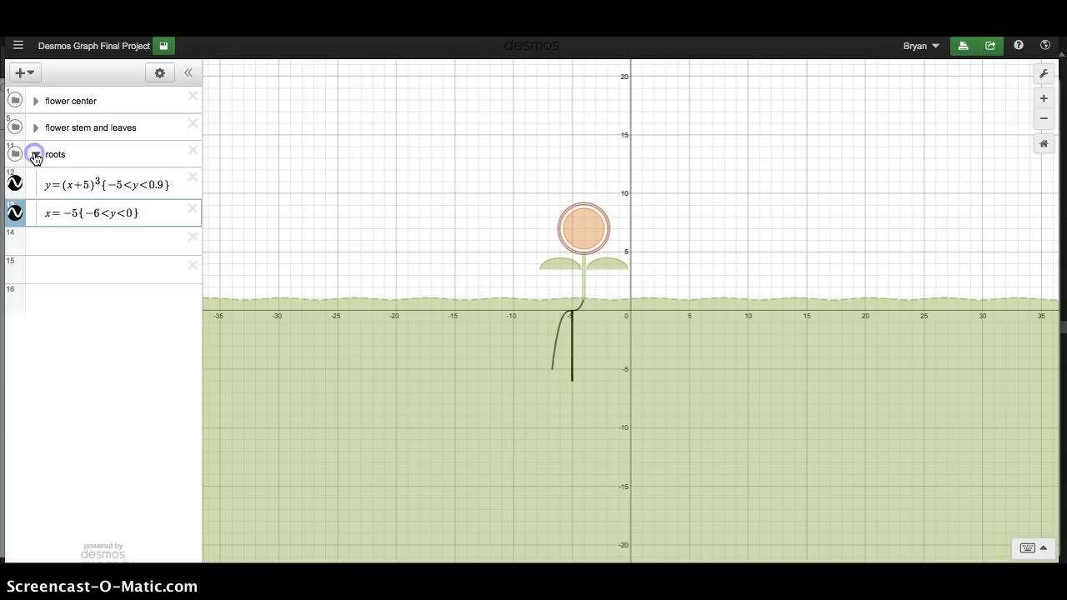
Step: Copy y=(x+5)^3 without its restriction from the first root into the empty line below the roots folder
click(170, 188)
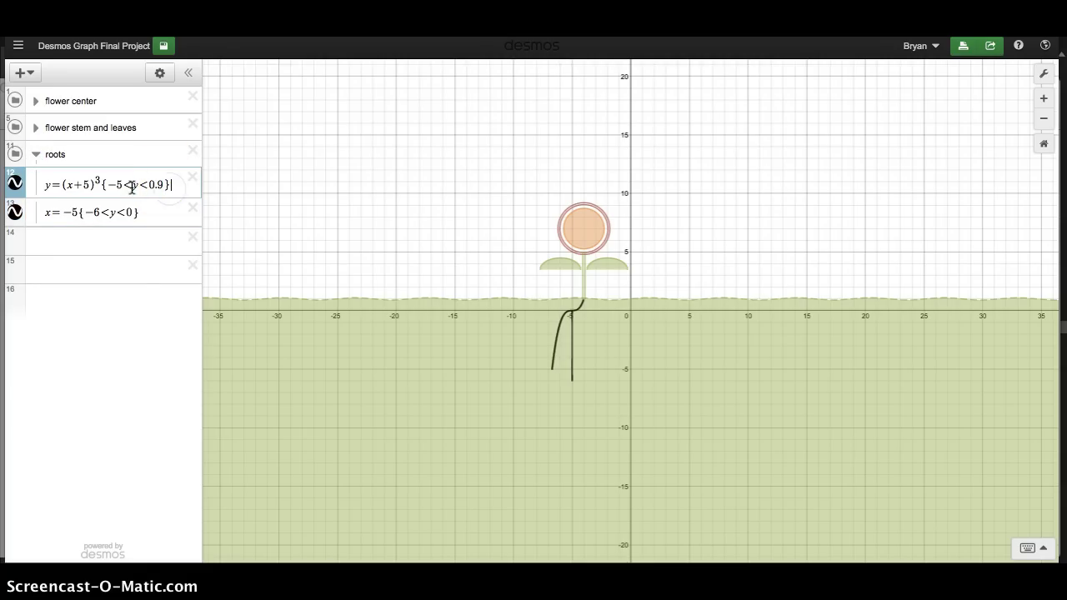
click(98, 185)
drag(98, 185, 39, 184)
key(ctrl+c)
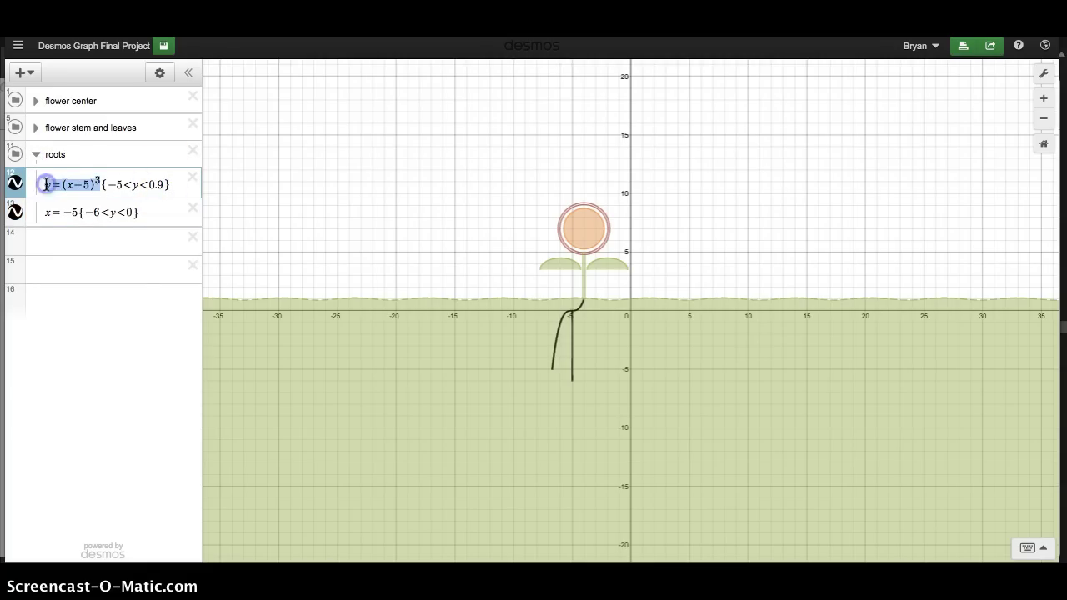
click(109, 241)
key(ctrl+v)
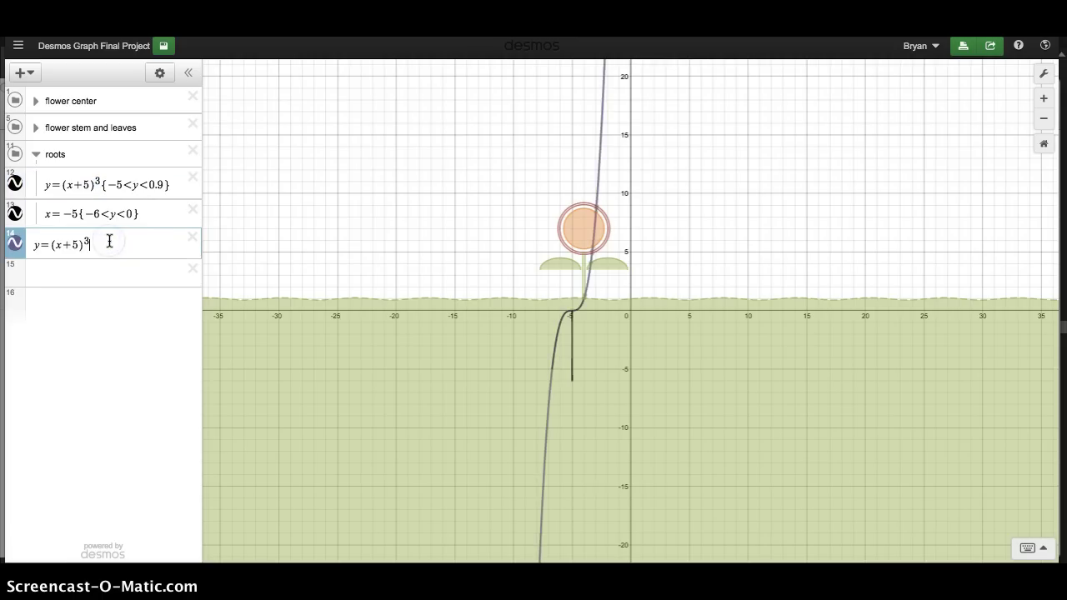
Step: Negate the copied cubic so that it reads y=-(x+5)^3
click(52, 245)
text(--)
key(BackSpace)
click(97, 305)
click(81, 275)
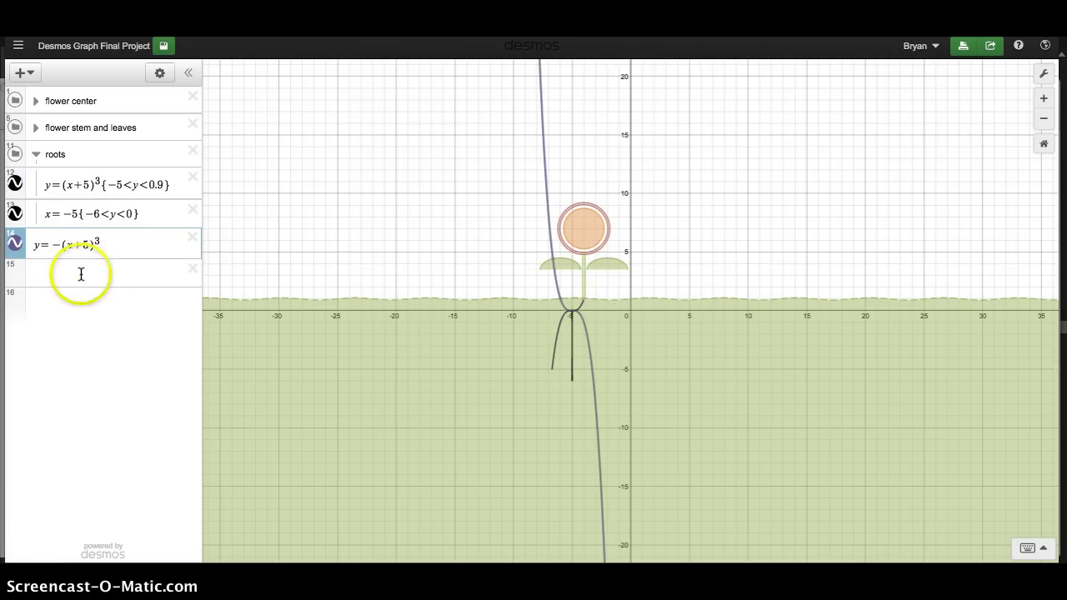
Step: Try different horizontal shifts for the negated cubic and settle on y=-(x+3)^3
click(76, 244)
key(BackSpace)
text(-)
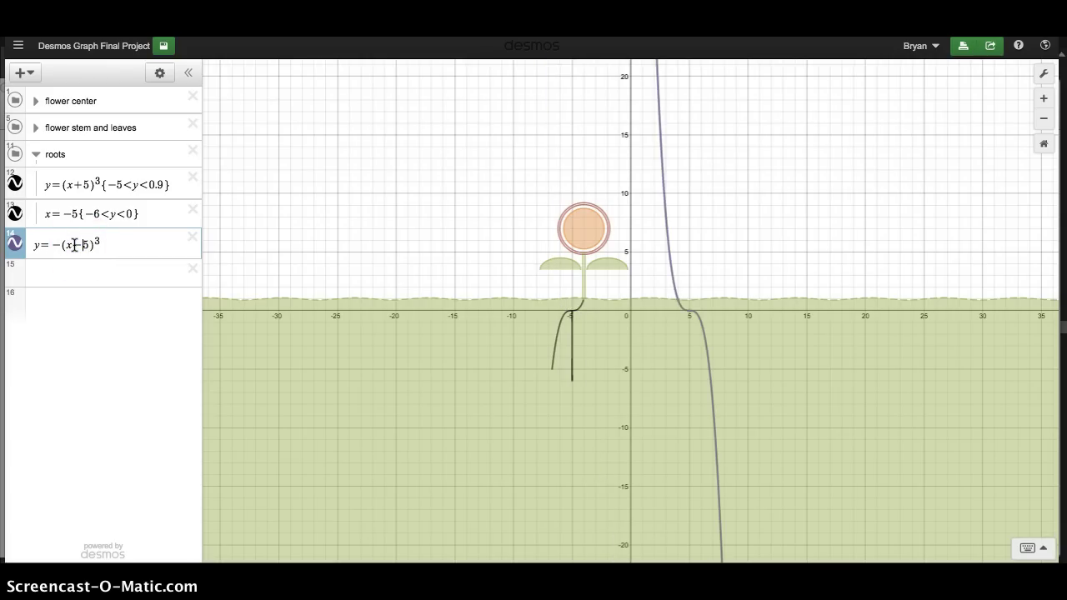
text(2)
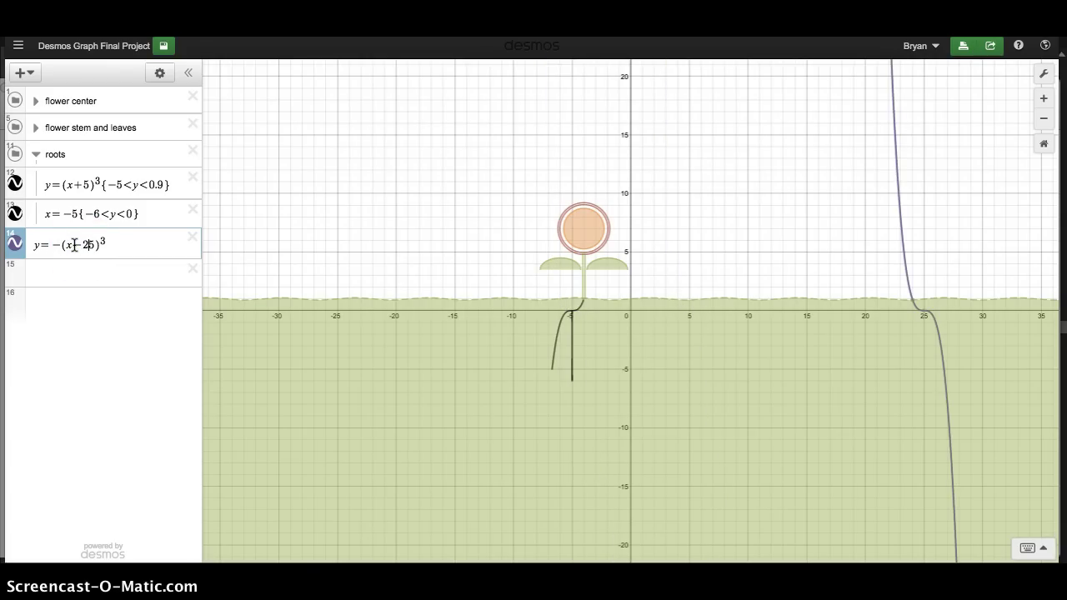
key(BackSpace)
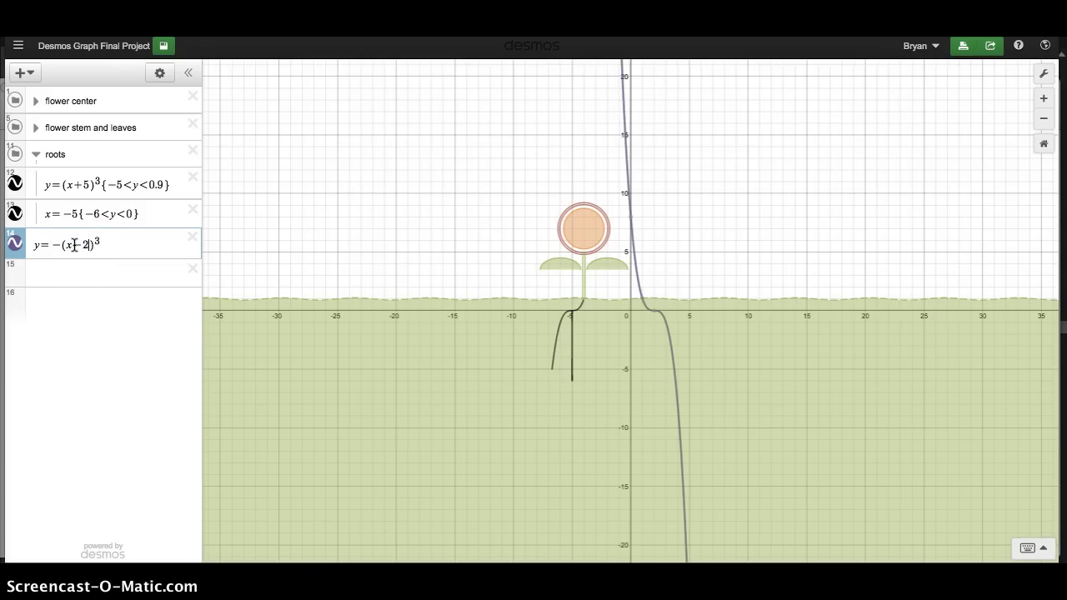
key(BackSpace)
key(BackSpace)
text(+1)
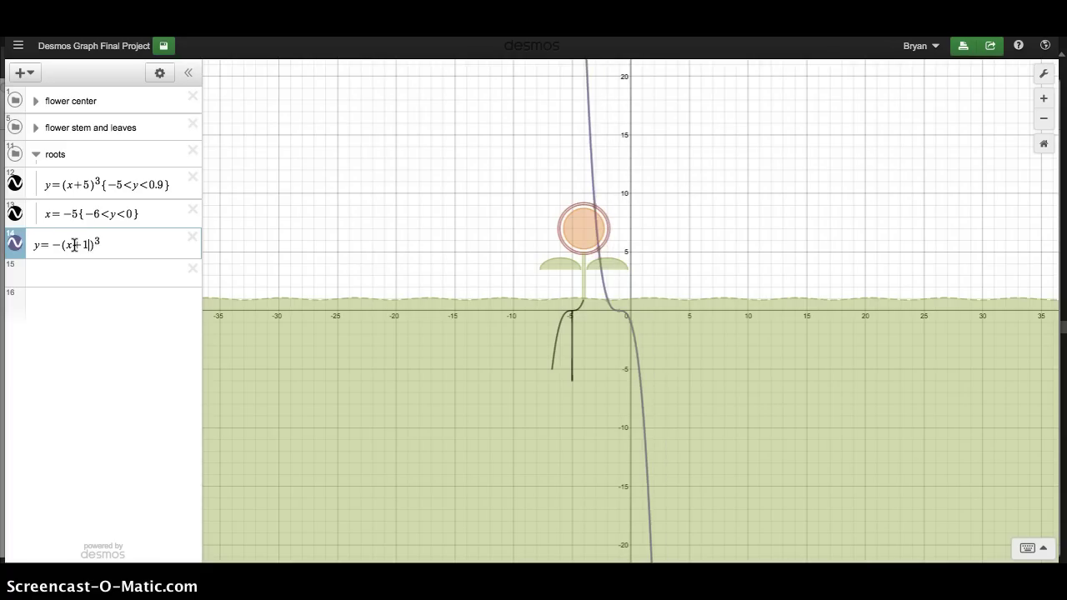
key(BackSpace)
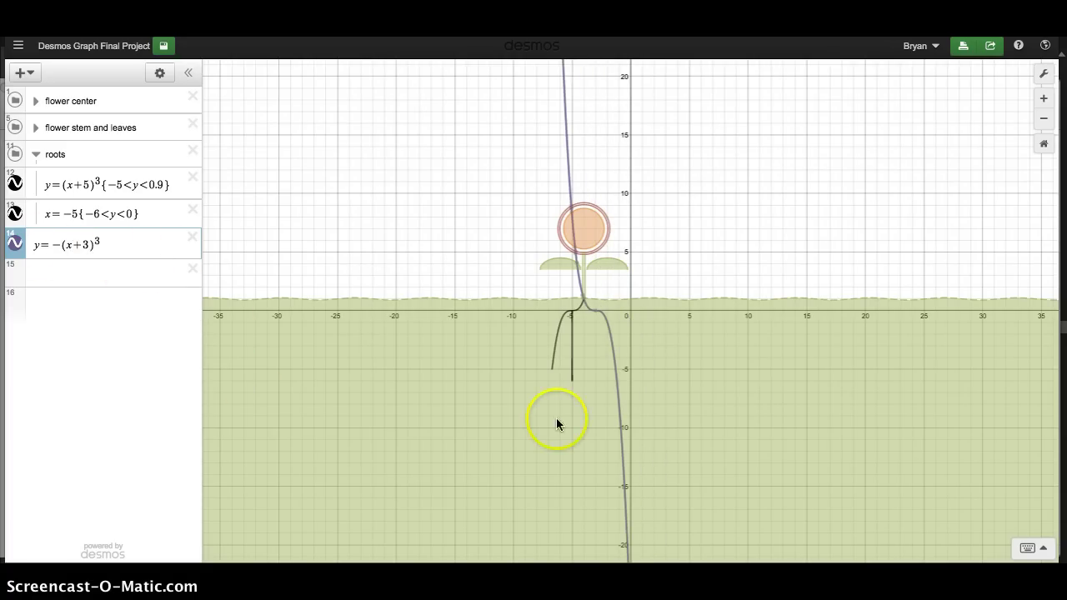
Step: Copy the restriction {-5<y<0.9} from the first root's cubic onto the end of y=-(x+3)^3
click(175, 185)
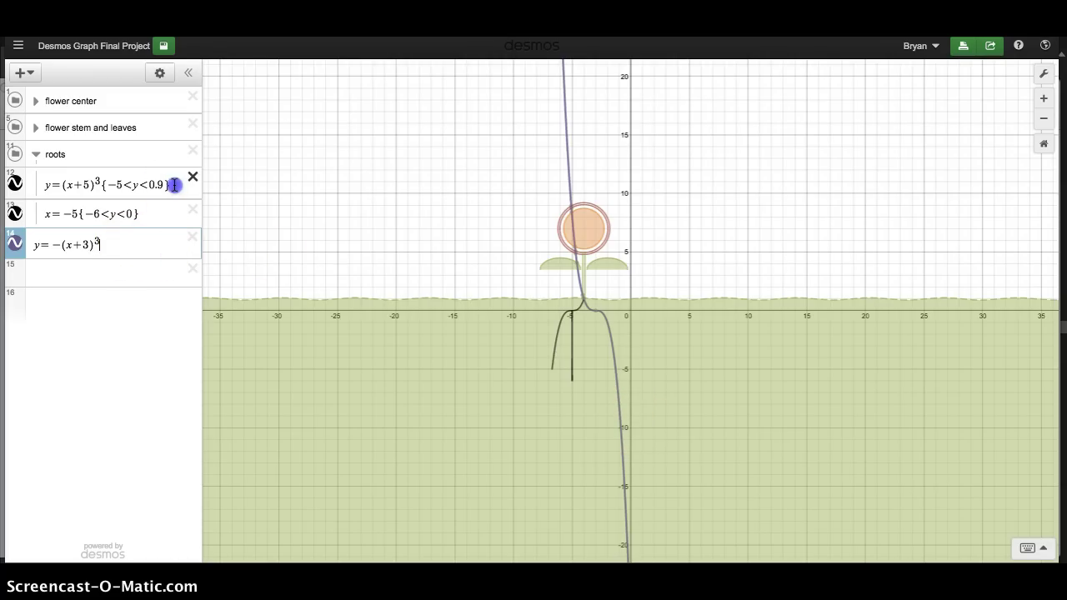
drag(175, 185, 102, 187)
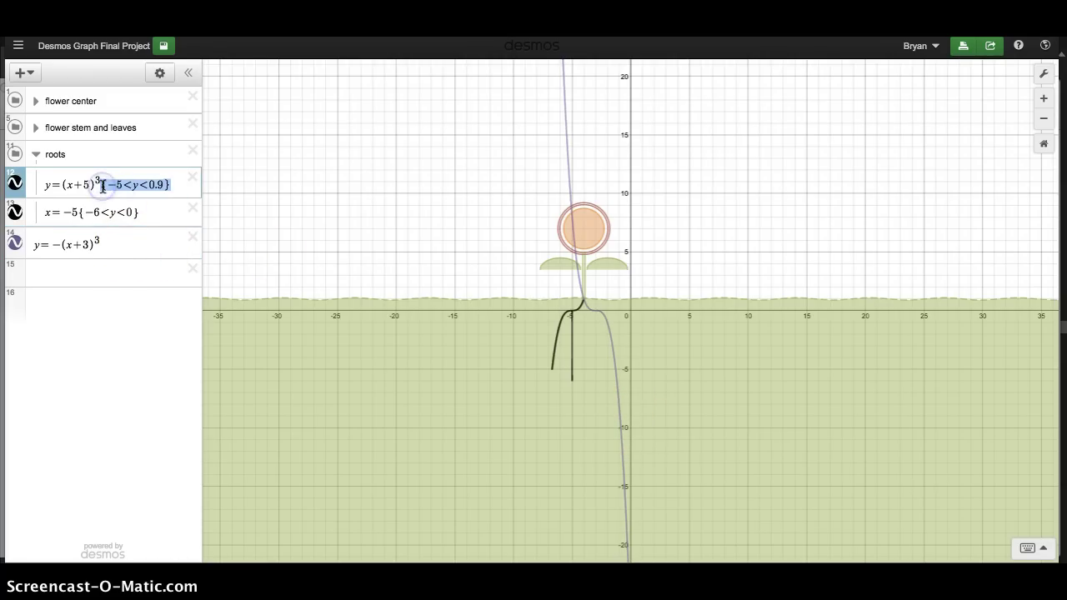
key(ctrl+c)
click(105, 248)
key(ctrl+v)
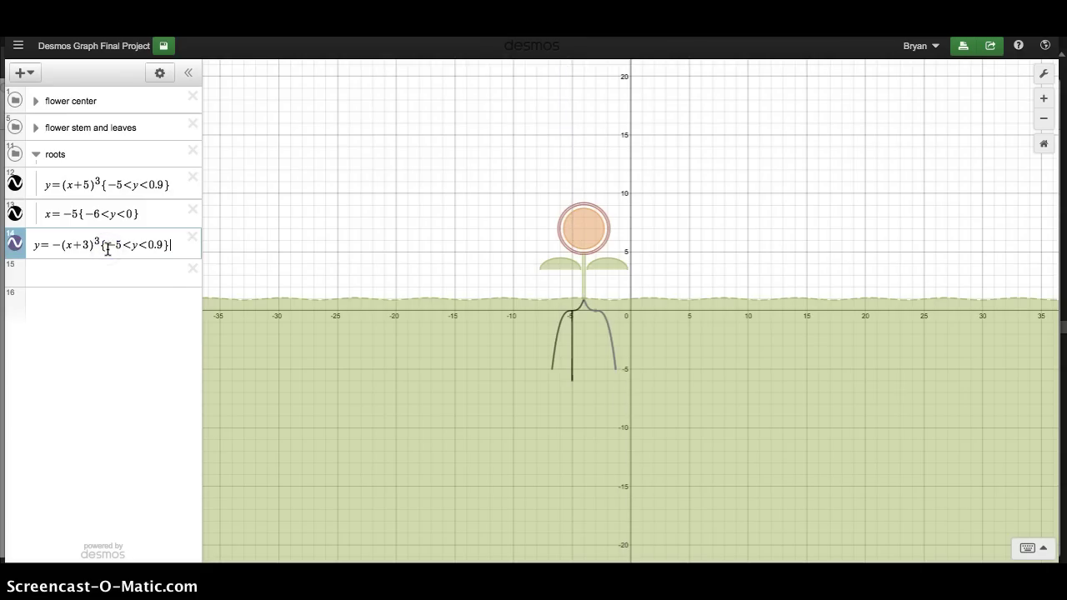
Step: Set the lower limit of the y=-(x+3)^3 restriction to -7 and color the curve black
click(121, 245)
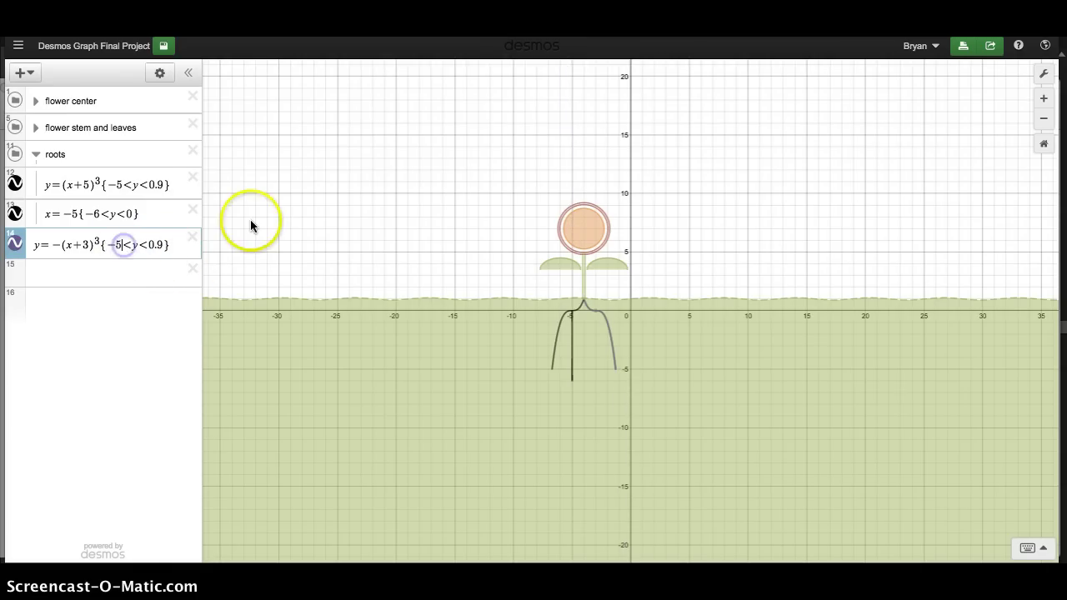
key(BackSpace)
text(7)
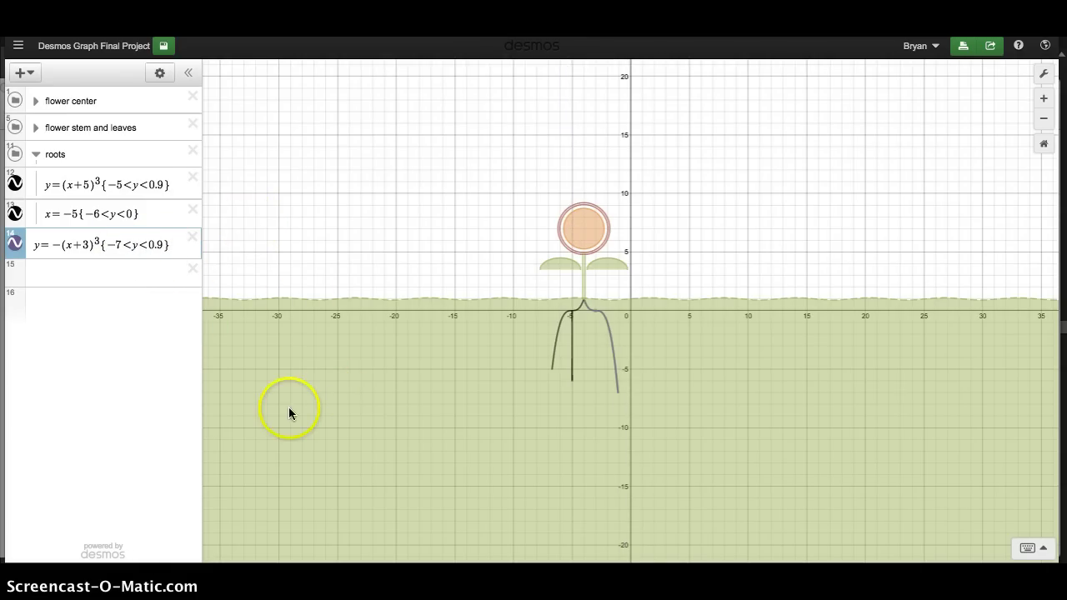
click(14, 248)
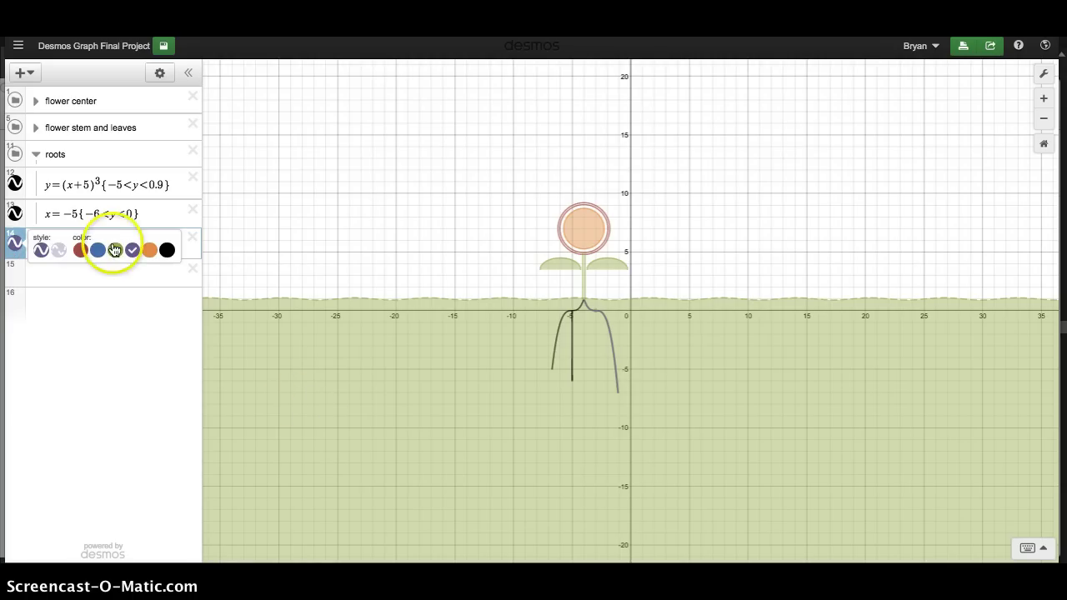
click(443, 411)
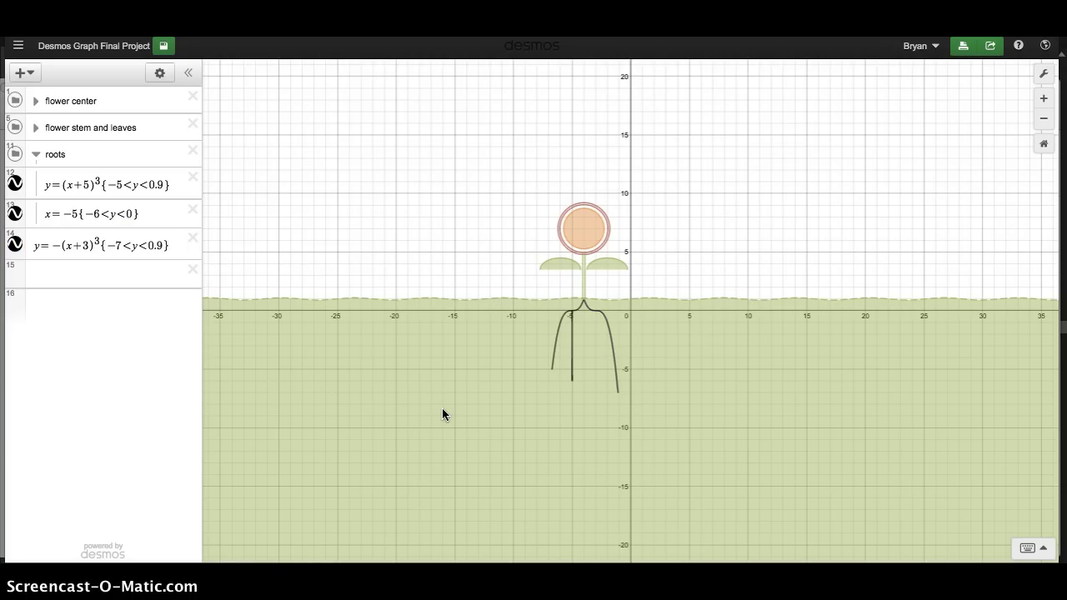